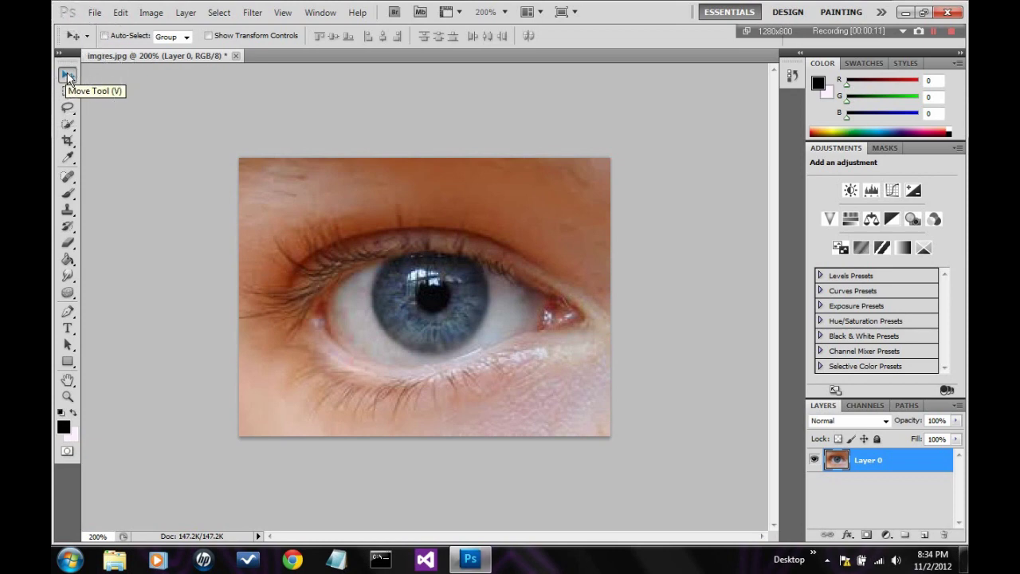
# Step: Try to reposition the eye image with the Move tool
pyautogui.click(68, 76)
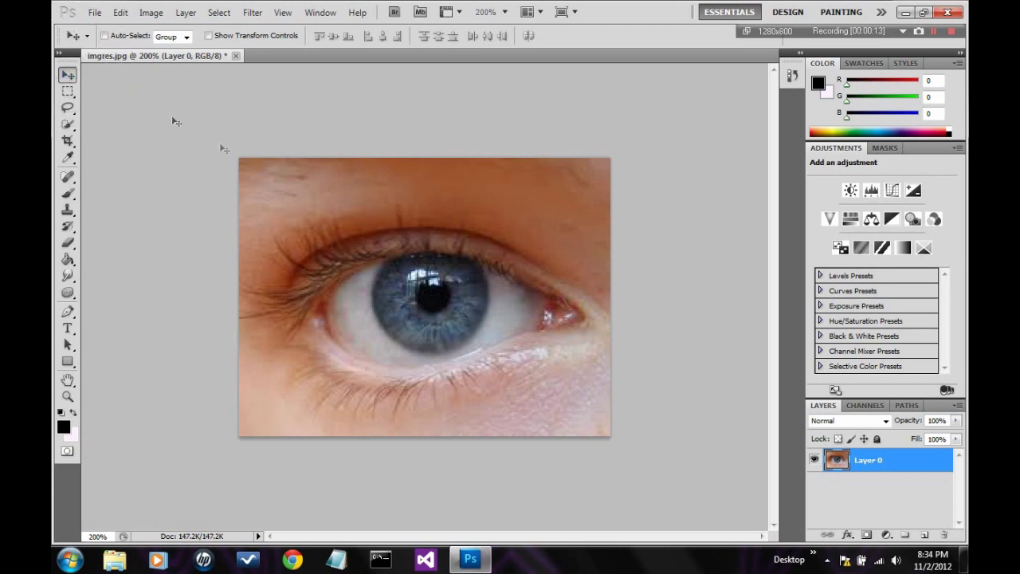
pyautogui.moveTo(436, 265); pyautogui.dragTo(413, 247)
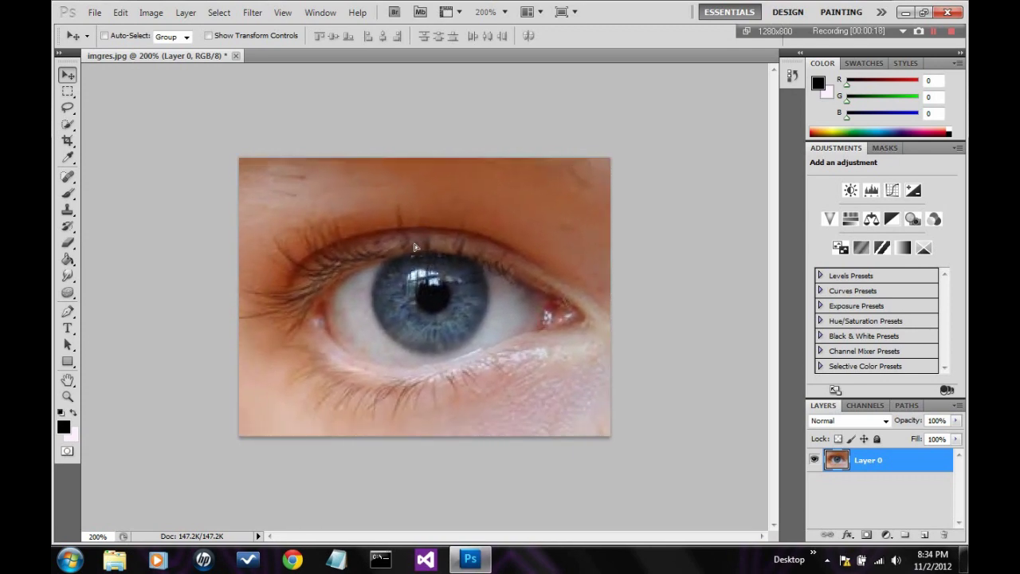
# Step: Draw a rectangular marquee selection over the upper-left part of the eye, replacing it with one around the iris
pyautogui.click(69, 94)
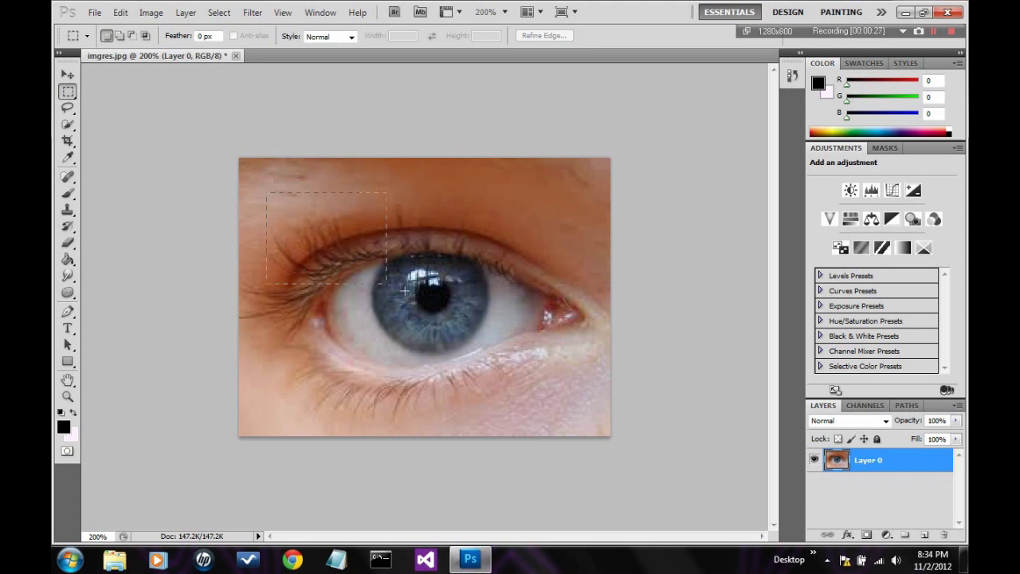
pyautogui.moveTo(266, 193); pyautogui.dragTo(463, 324)
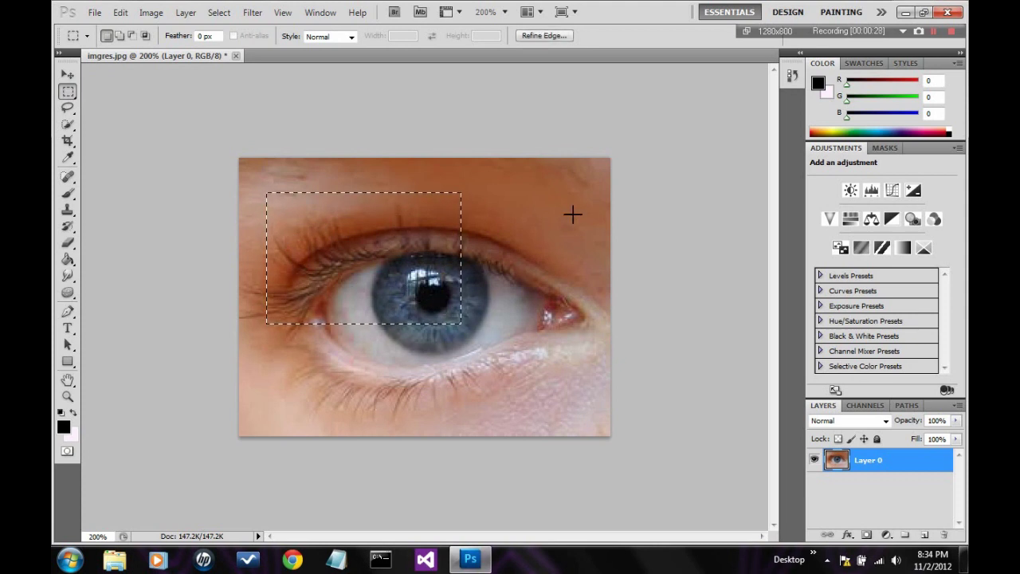
pyautogui.moveTo(570, 210); pyautogui.dragTo(451, 298)
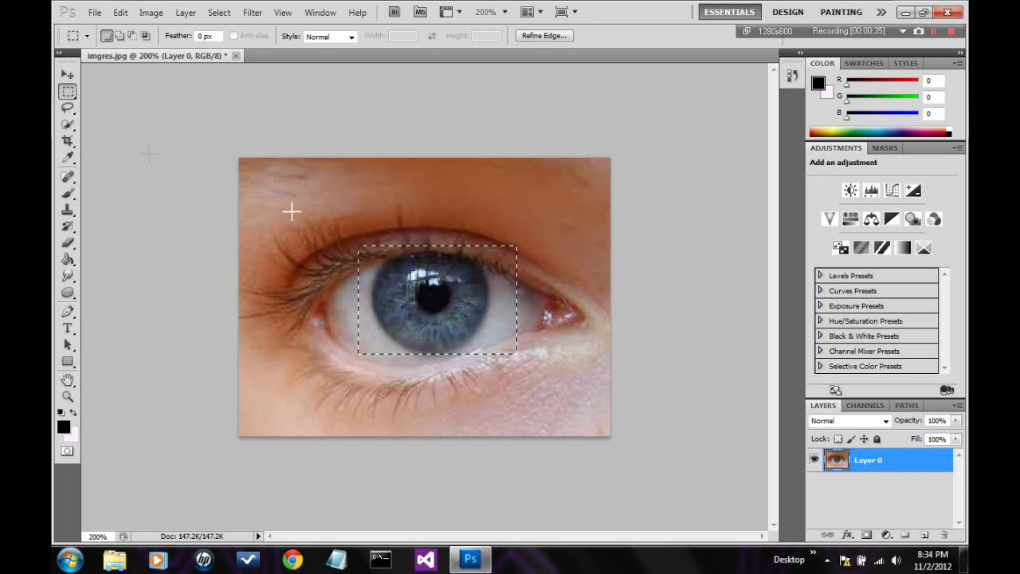
# Step: Draw an elliptical marquee selection over the upper-left lashes, replacing it with one around the iris
pyautogui.moveTo(70, 95); pyautogui.dragTo(106, 107)
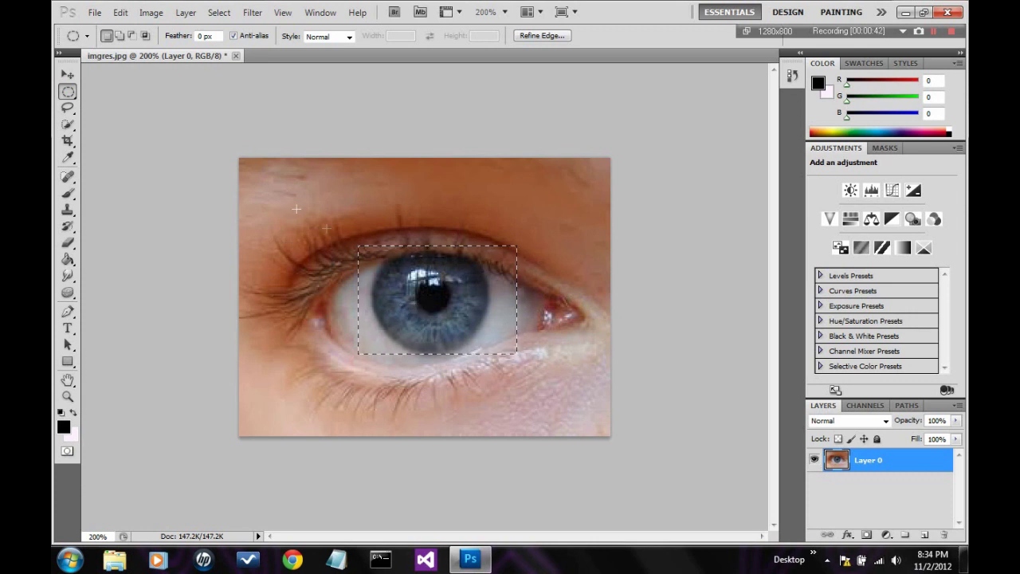
pyautogui.moveTo(287, 200); pyautogui.dragTo(390, 272)
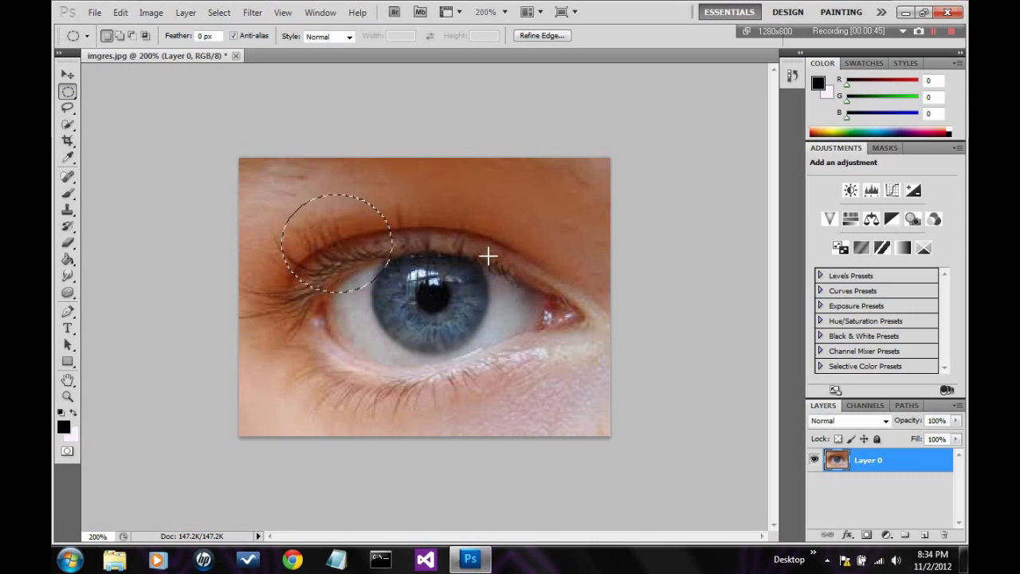
pyautogui.moveTo(505, 233); pyautogui.dragTo(413, 304)
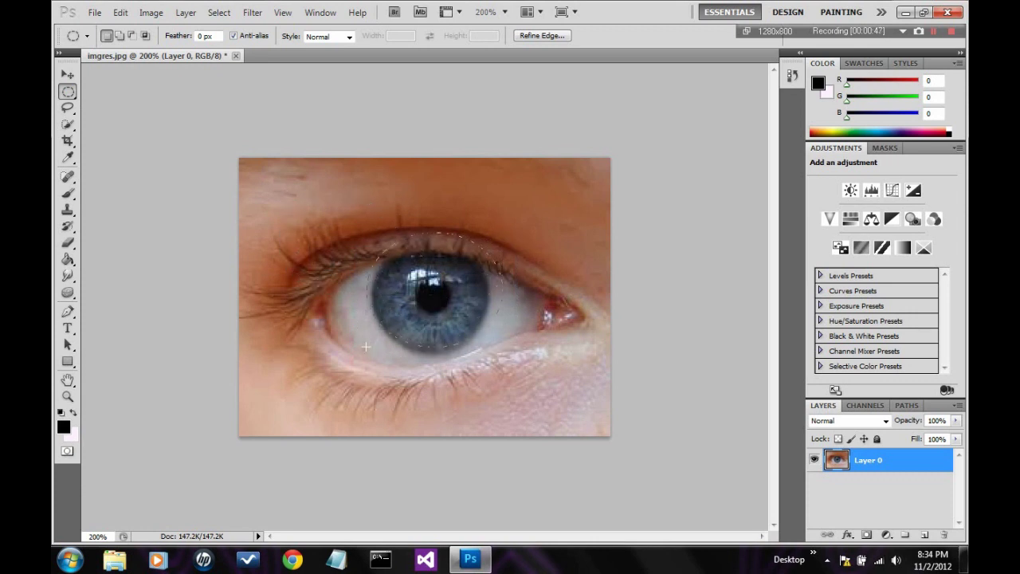
pyautogui.moveTo(364, 350)
pyautogui.mouseDown()
pyautogui.moveTo(375, 353)
pyautogui.moveTo(365, 352)
pyautogui.mouseUp()
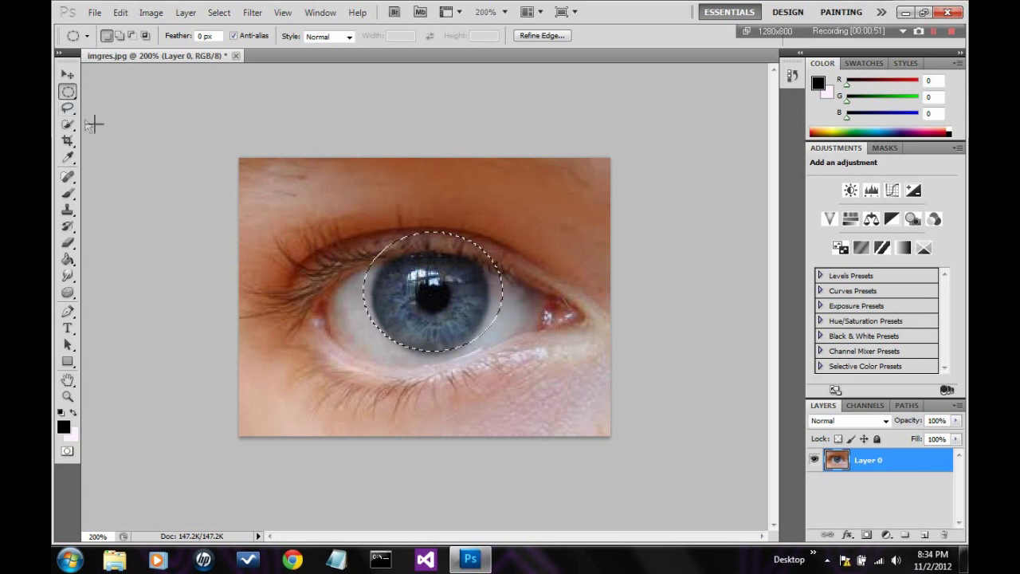
# Step: Select single pixel rows with the Single Row Marquee tool, finishing with the row through the pupil
pyautogui.rightClick(64, 94)
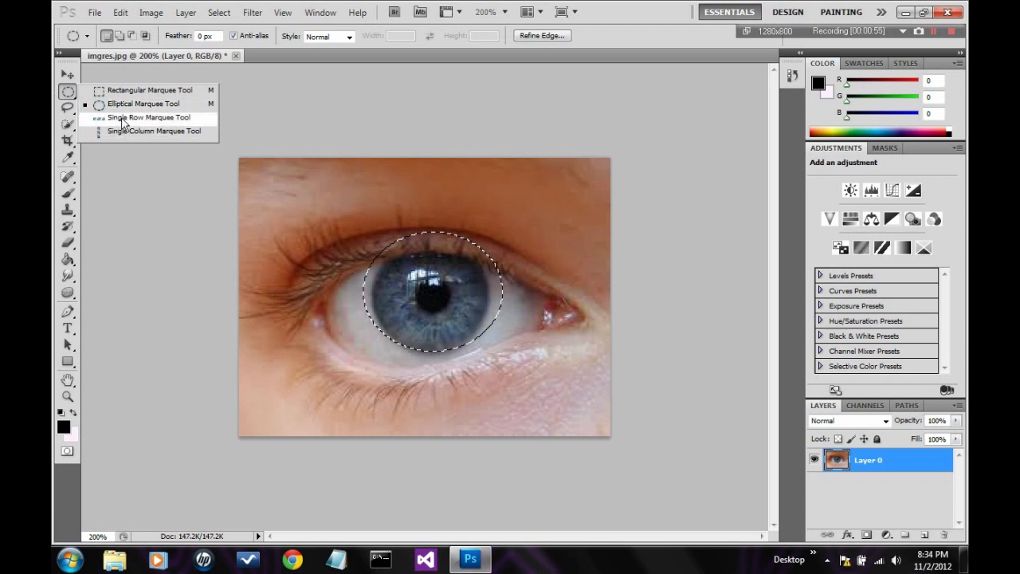
pyautogui.click(120, 118)
pyautogui.click(428, 225)
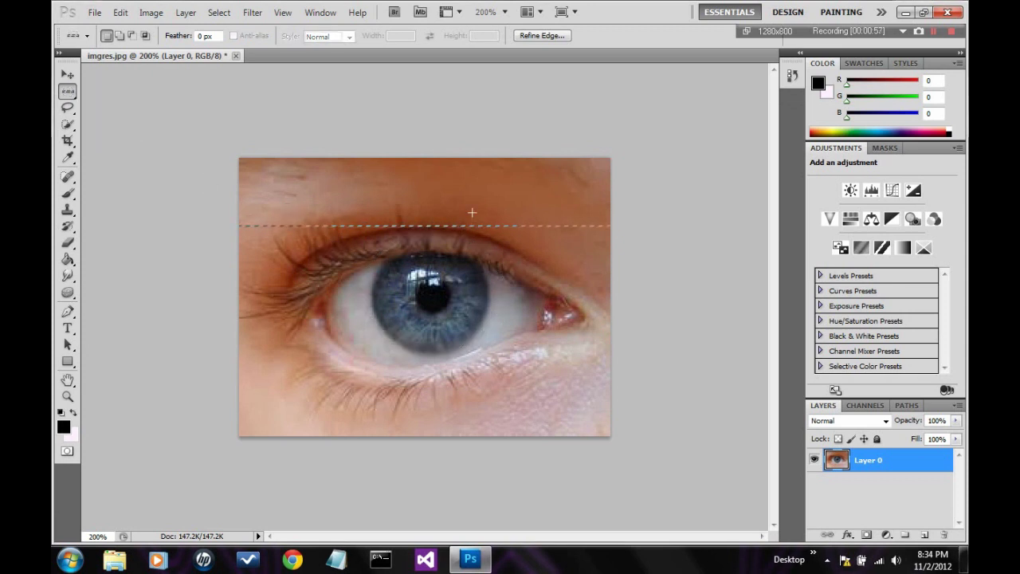
pyautogui.click(475, 207)
pyautogui.click(473, 230)
pyautogui.moveTo(471, 288); pyautogui.dragTo(469, 295)
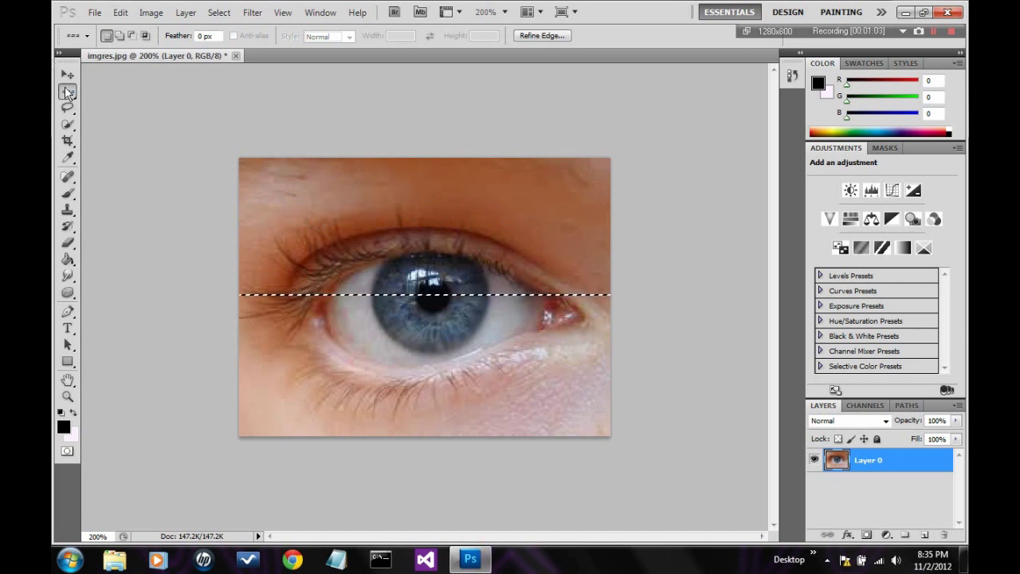
# Step: Clear the row selection and select single pixel columns with the Single Column Marquee tool, finishing near the image's left edge
pyautogui.moveTo(67, 93); pyautogui.dragTo(128, 129)
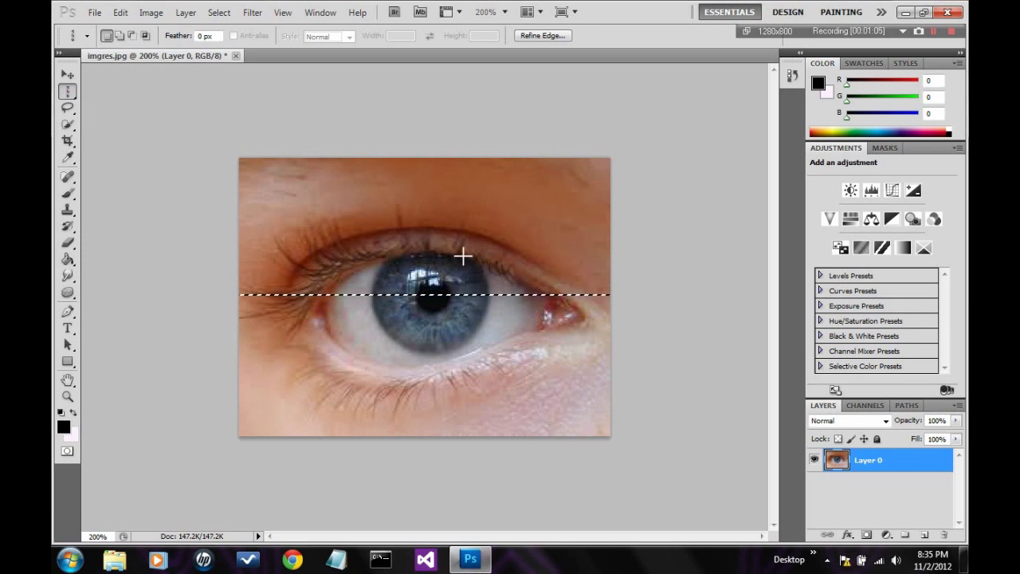
pyautogui.hotkey('ctrl', 'd')
pyautogui.click(403, 257)
pyautogui.click(433, 252)
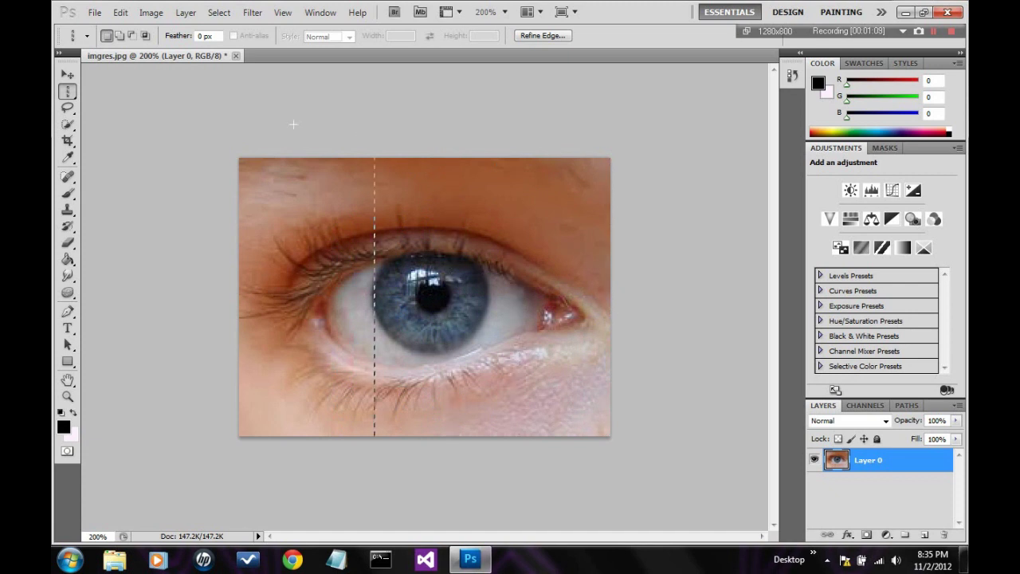
pyautogui.click(242, 122)
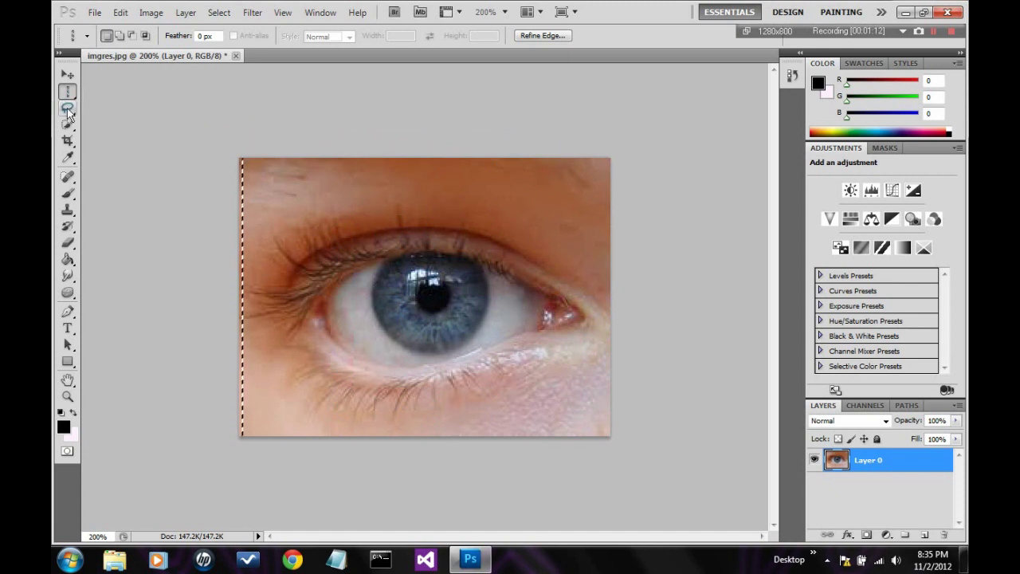
# Step: Trace a freehand selection around the iris with the Lasso tool
pyautogui.click(68, 109)
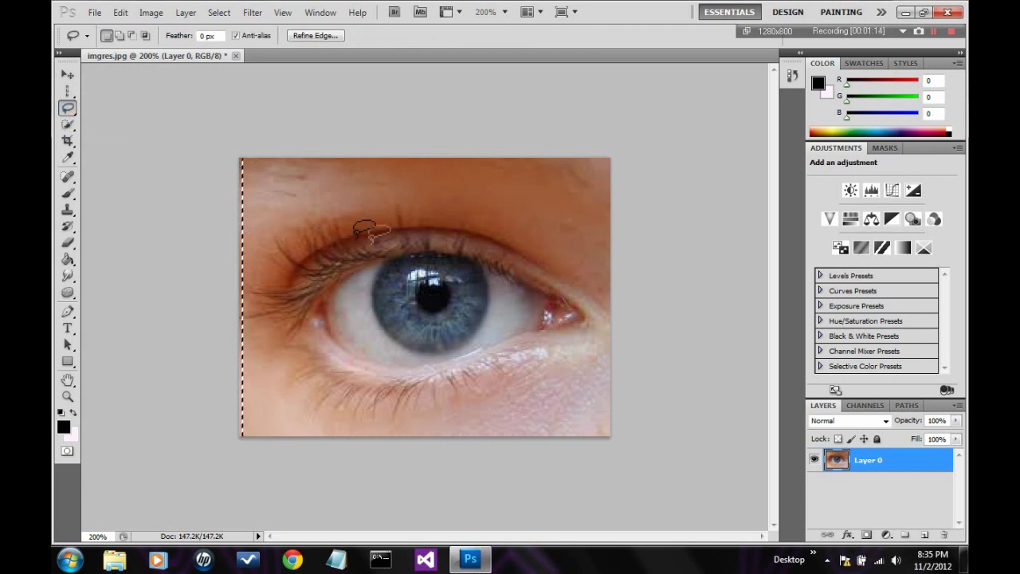
pyautogui.click(414, 254)
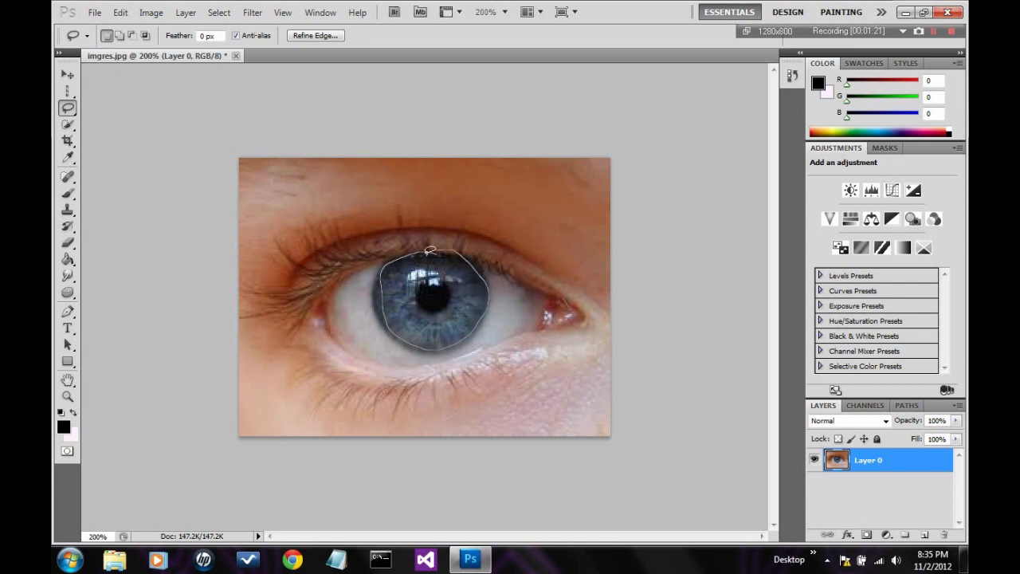
pyautogui.moveTo(430, 252); pyautogui.dragTo(432, 250)
# Step: Trace a new freehand Lasso selection around the whole eye, including both eyelids and the inner corner
pyautogui.click(306, 231)
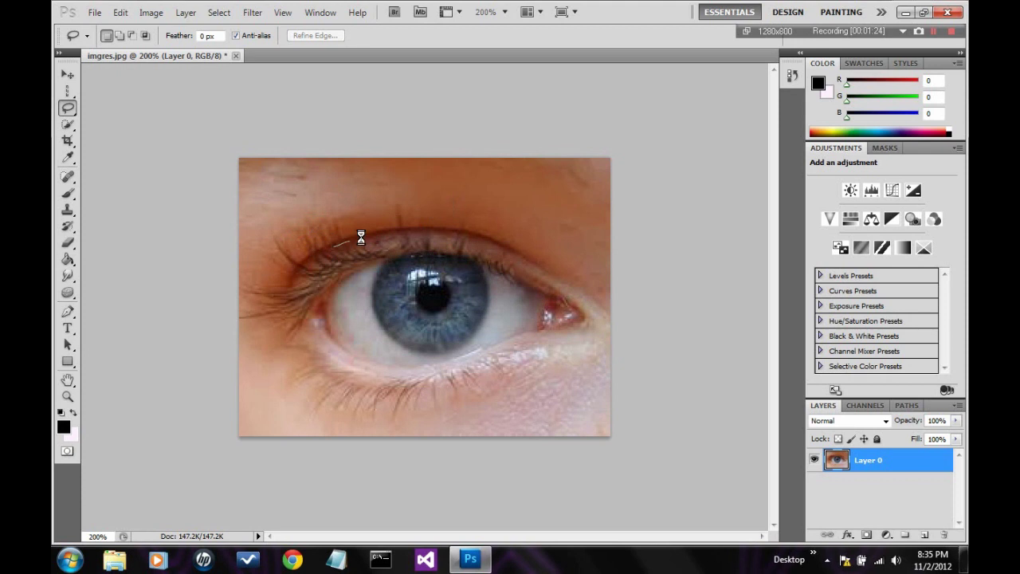
pyautogui.click(517, 218)
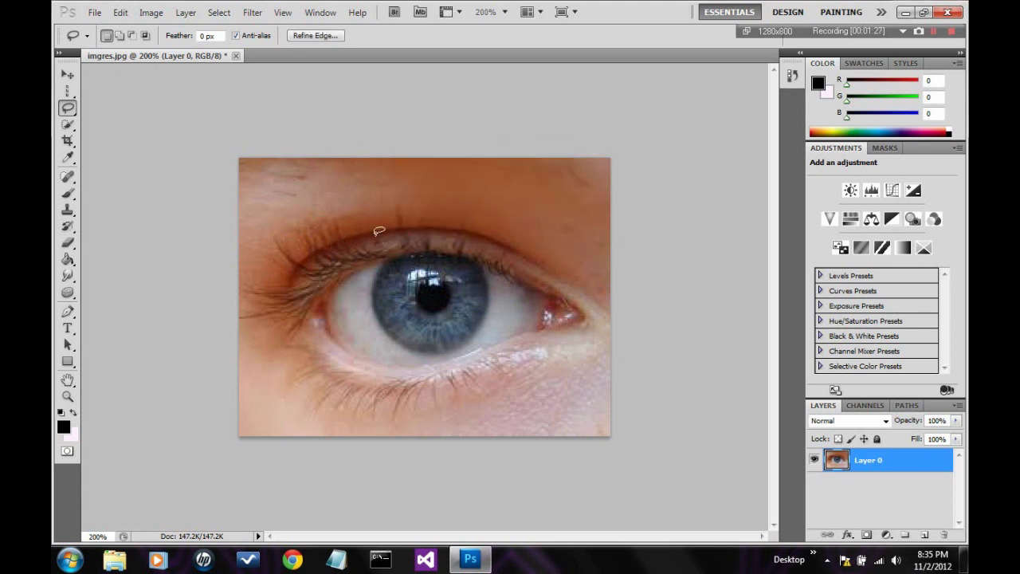
pyautogui.moveTo(332, 247); pyautogui.dragTo(291, 274)
pyautogui.moveTo(299, 364); pyautogui.dragTo(452, 389)
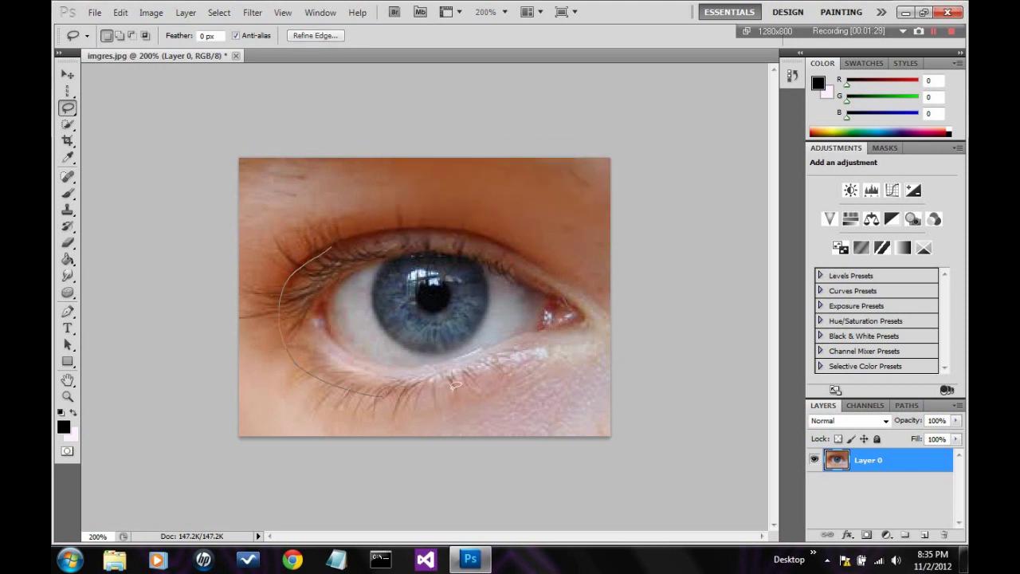
pyautogui.moveTo(385, 237); pyautogui.dragTo(330, 252)
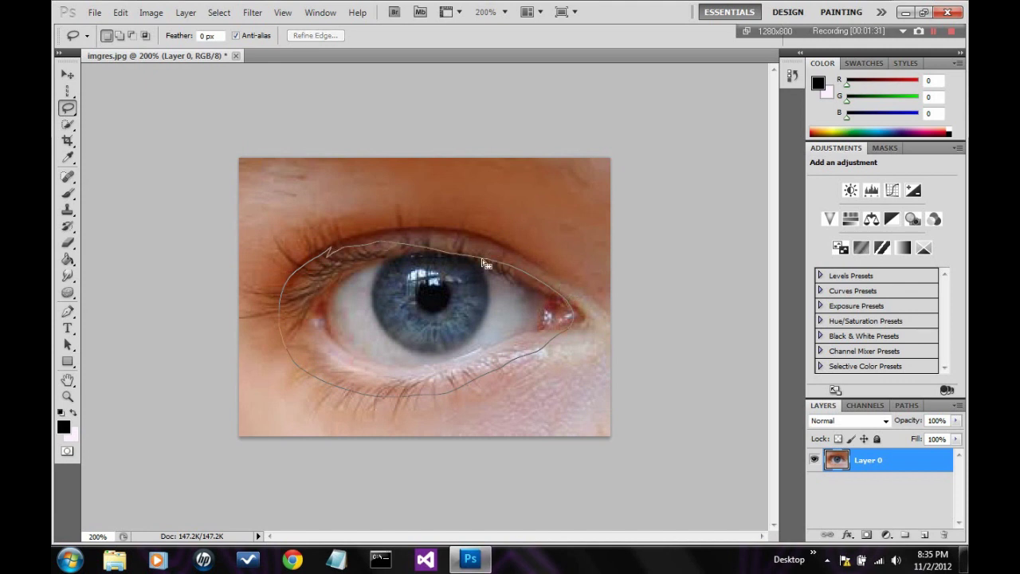
# Step: Outline the whole eye with a closed, straight-edged selection using the Polygonal Lasso tool
pyautogui.click(69, 110)
pyautogui.moveTo(143, 140); pyautogui.dragTo(141, 121)
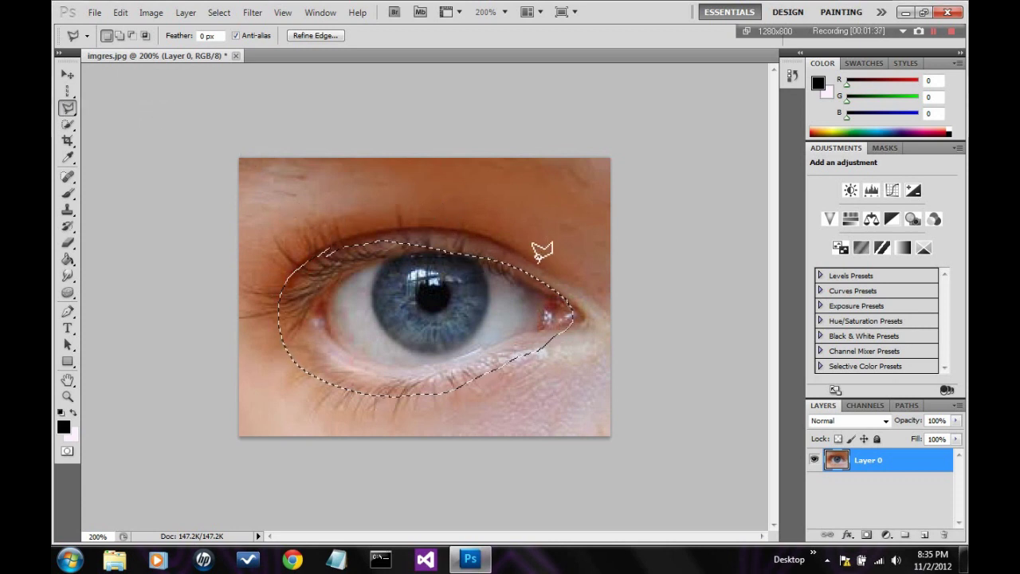
pyautogui.click(533, 253)
pyautogui.click(483, 236)
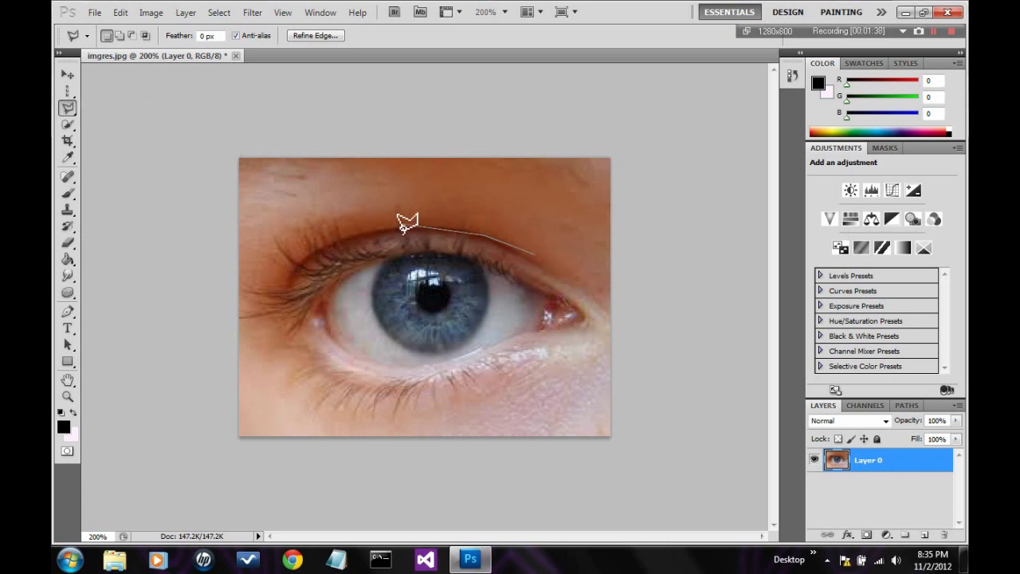
pyautogui.click(399, 223)
pyautogui.click(341, 248)
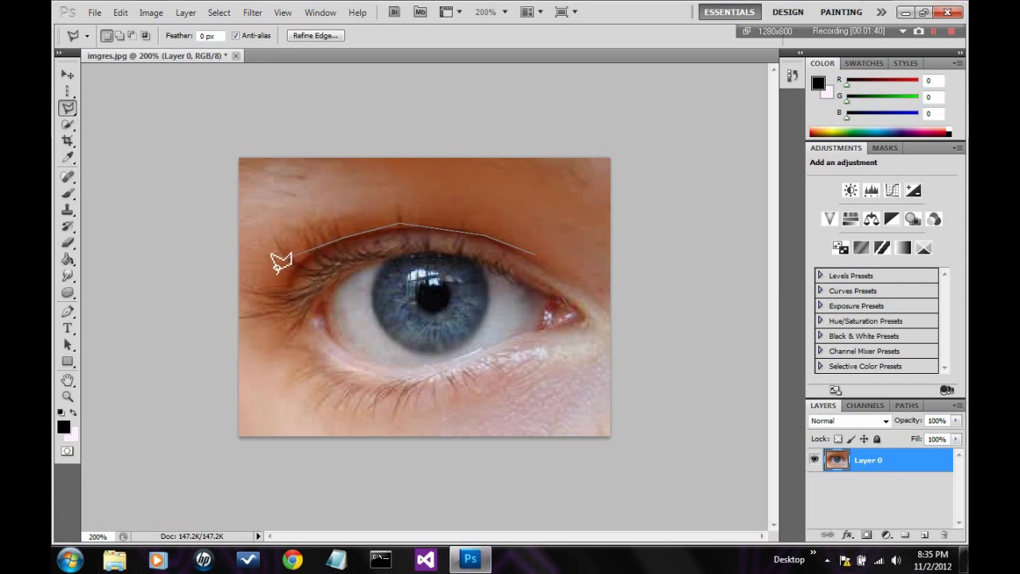
pyautogui.click(277, 266)
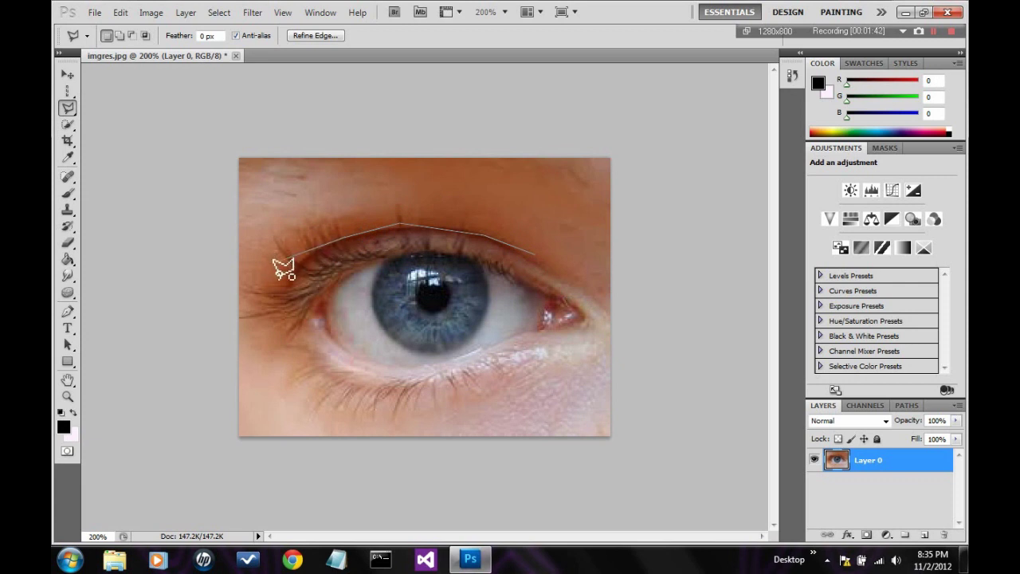
pyautogui.click(283, 347)
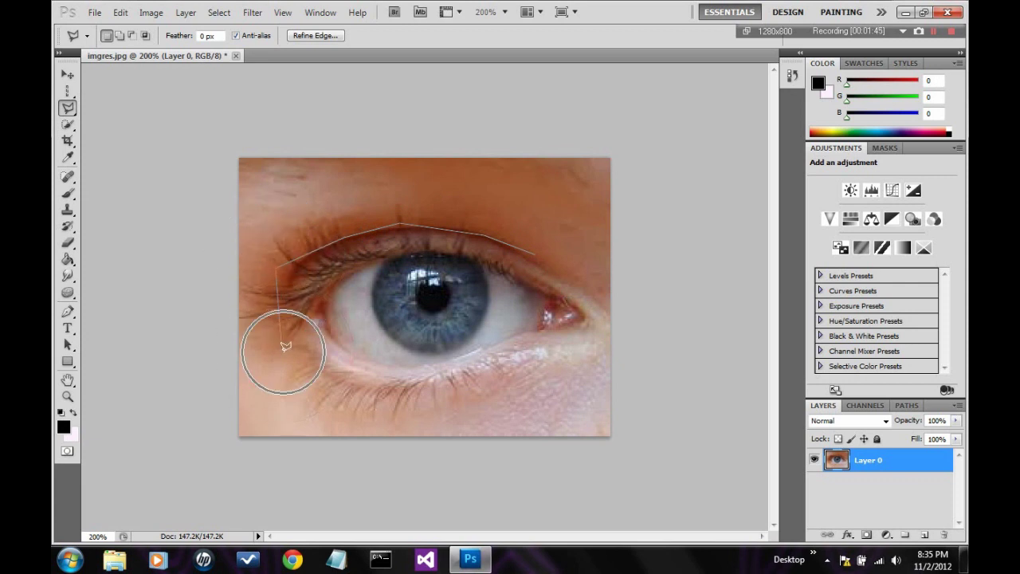
pyautogui.click(375, 388)
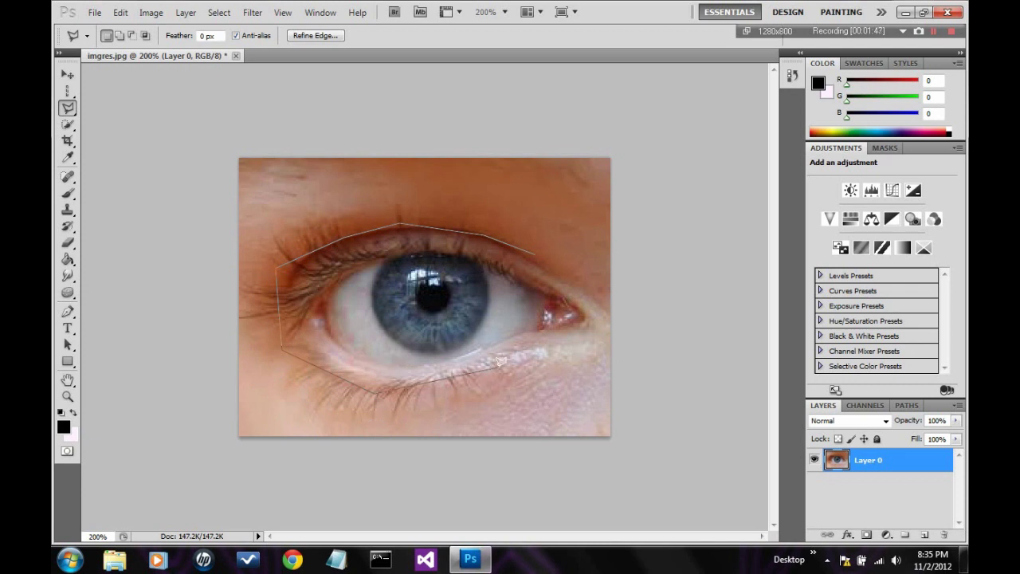
pyautogui.click(575, 329)
pyautogui.click(586, 275)
pyautogui.click(532, 247)
pyautogui.doubleClick(534, 244)
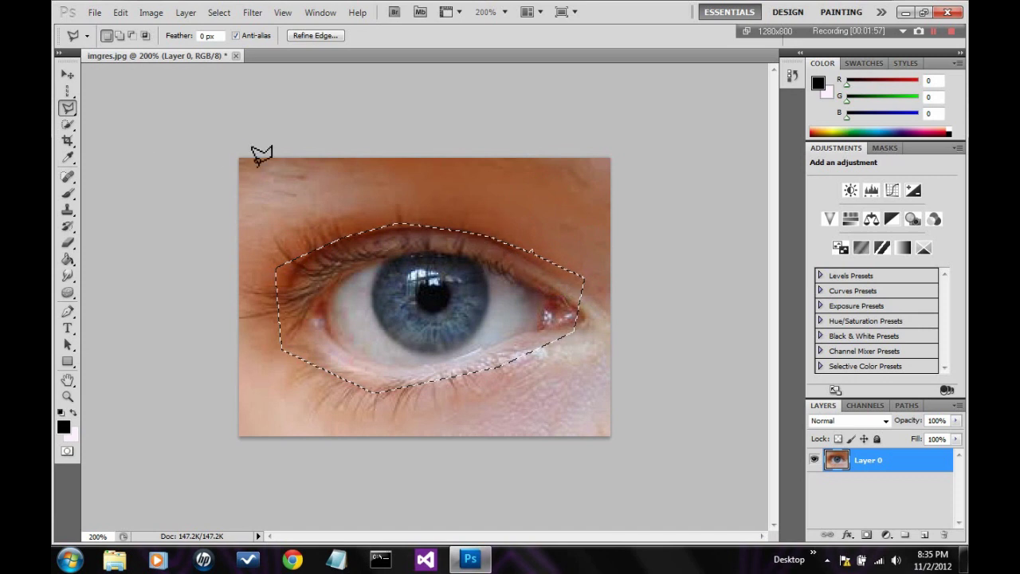
# Step: Try tracing the eye outline with the Magnetic Lasso tool, cancel that path and trace around the iris instead
pyautogui.click(67, 108)
pyautogui.click(109, 135)
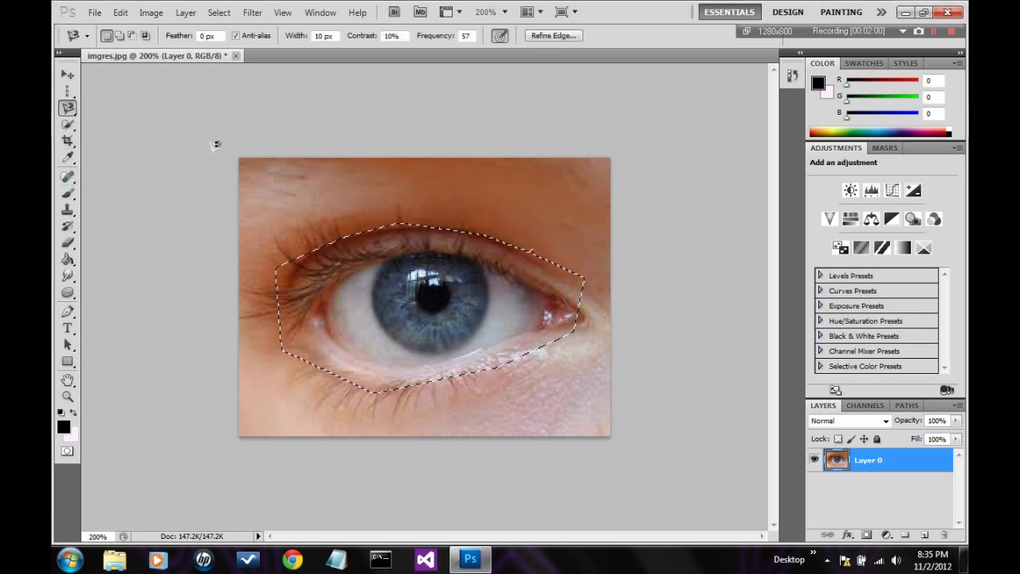
pyautogui.click(297, 177)
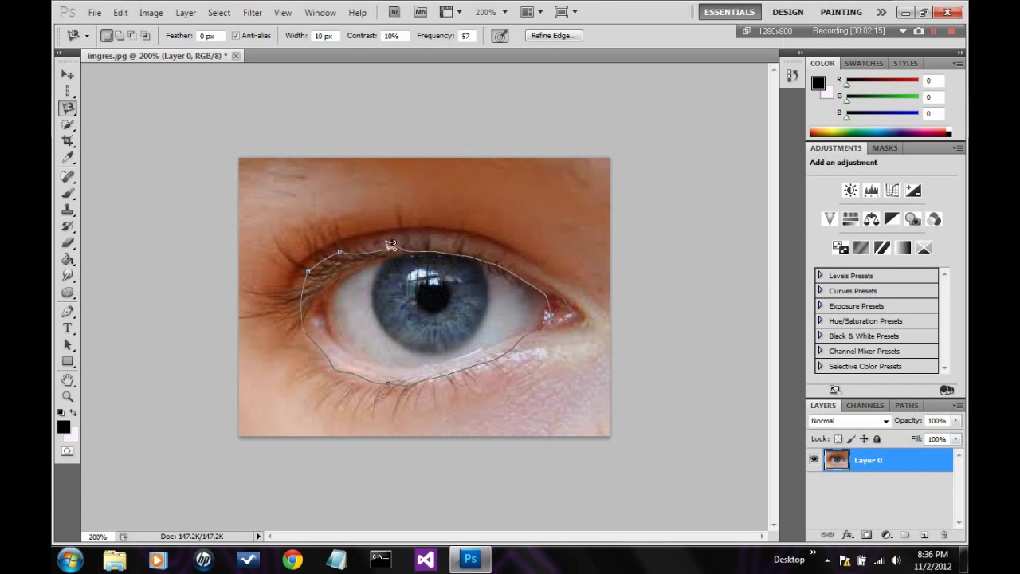
pyautogui.press('Escape')
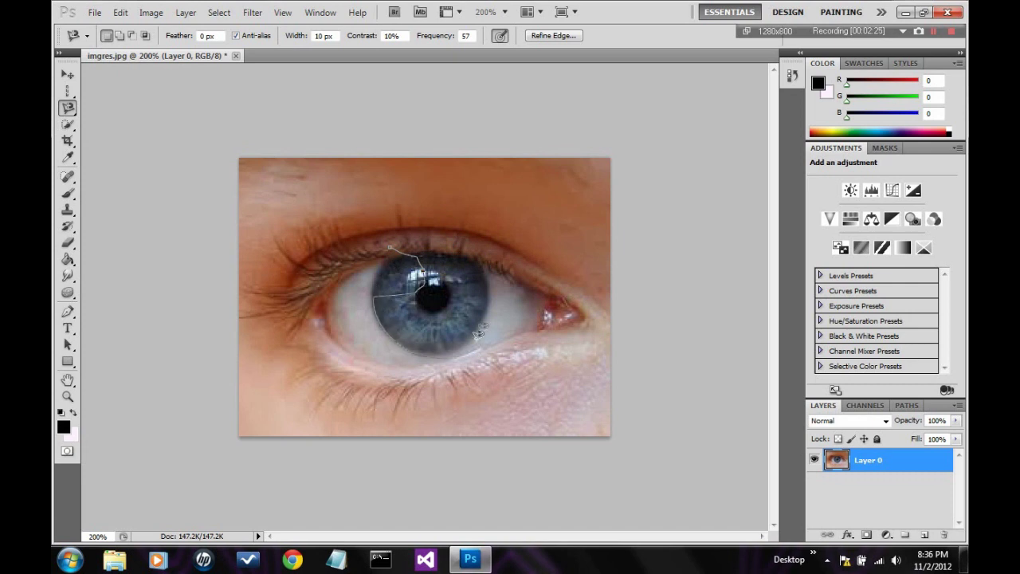
pyautogui.doubleClick(491, 276)
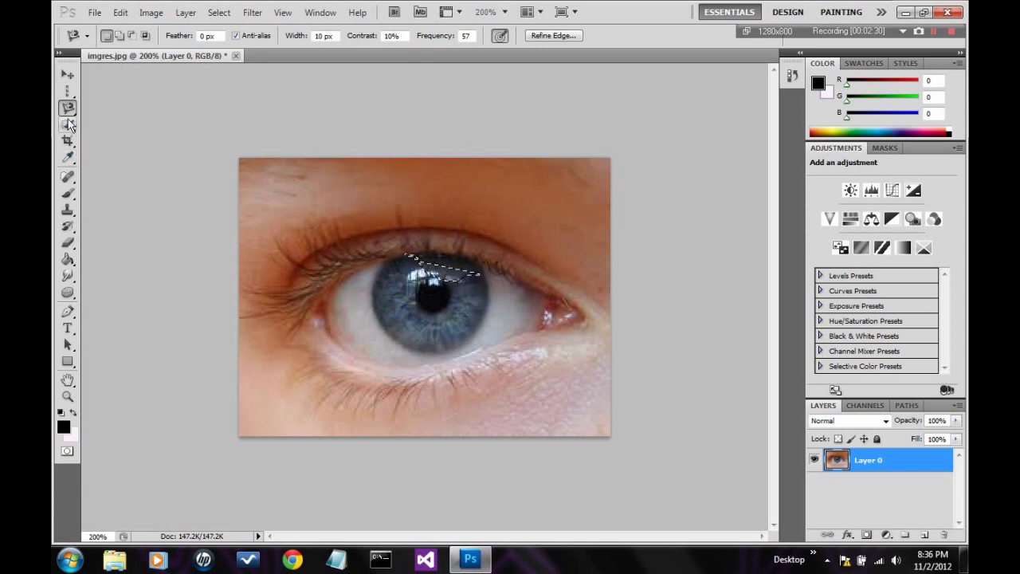
# Step: Reset the marquee and lasso tools to their standard versions and brush over the skin with Quick Selection until the entire image is selected
pyautogui.moveTo(68, 91)
pyautogui.mouseDown()
pyautogui.moveTo(93, 92)
pyautogui.moveTo(65, 112)
pyautogui.moveTo(96, 106)
pyautogui.mouseUp()
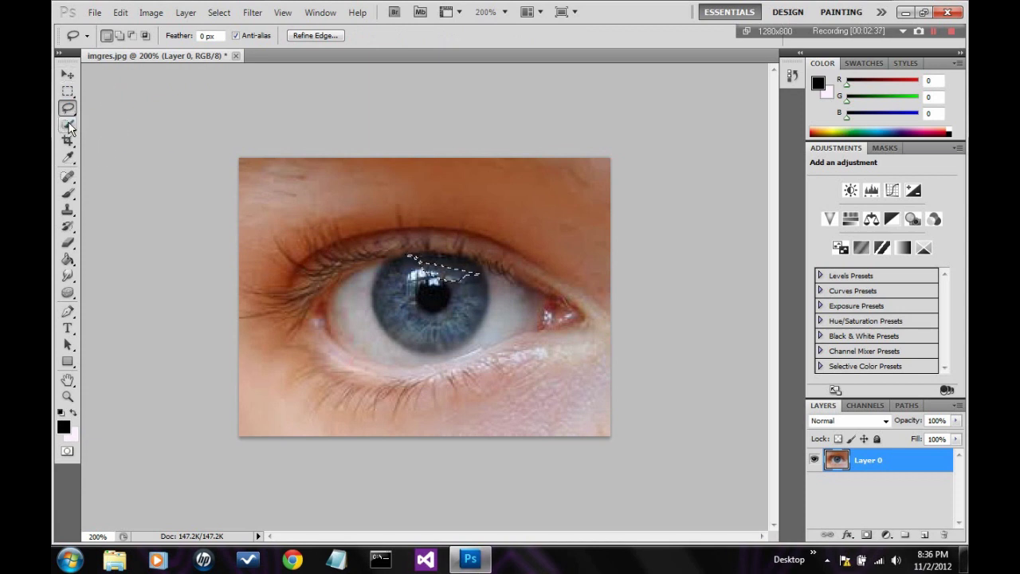
pyautogui.click(67, 125)
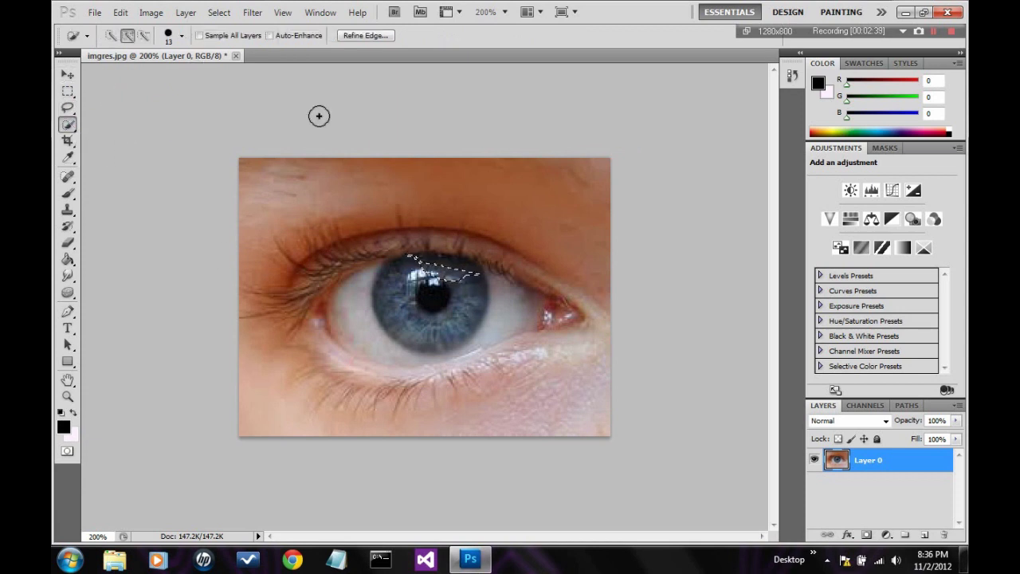
pyautogui.moveTo(277, 187); pyautogui.dragTo(317, 168)
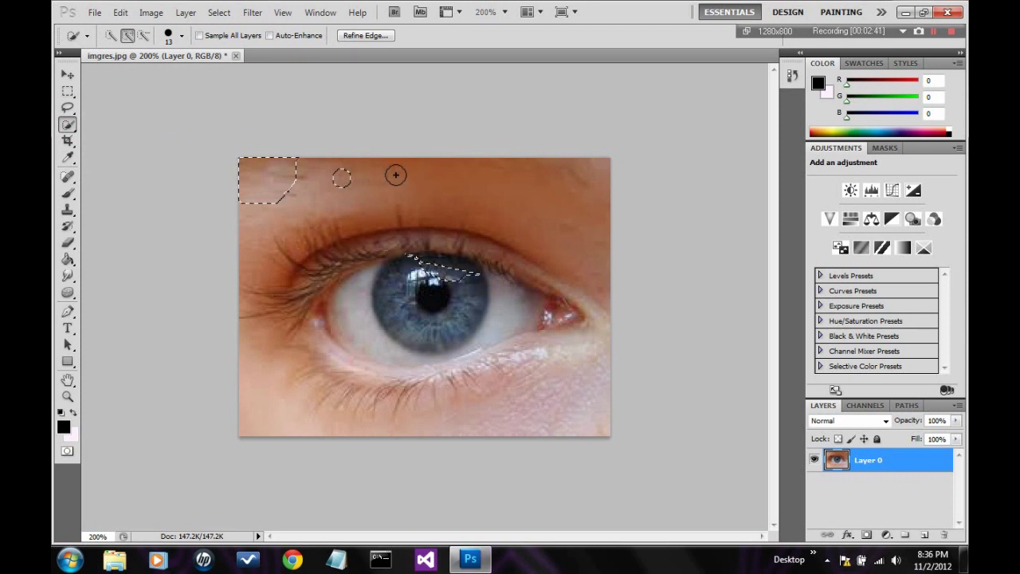
pyautogui.moveTo(396, 175)
pyautogui.mouseDown()
pyautogui.moveTo(467, 177)
pyautogui.moveTo(547, 200)
pyautogui.moveTo(591, 231)
pyautogui.mouseUp()
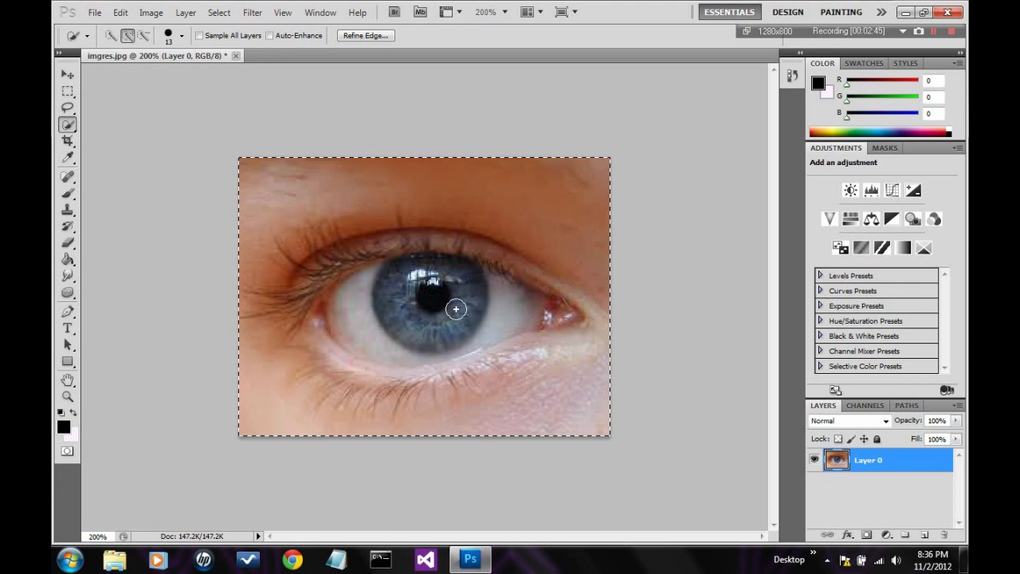
# Step: Subtract the iris and pupil from the selection using the Quick Selection tool's subtract mode
pyautogui.click(144, 36)
pyautogui.moveTo(449, 316); pyautogui.dragTo(459, 293)
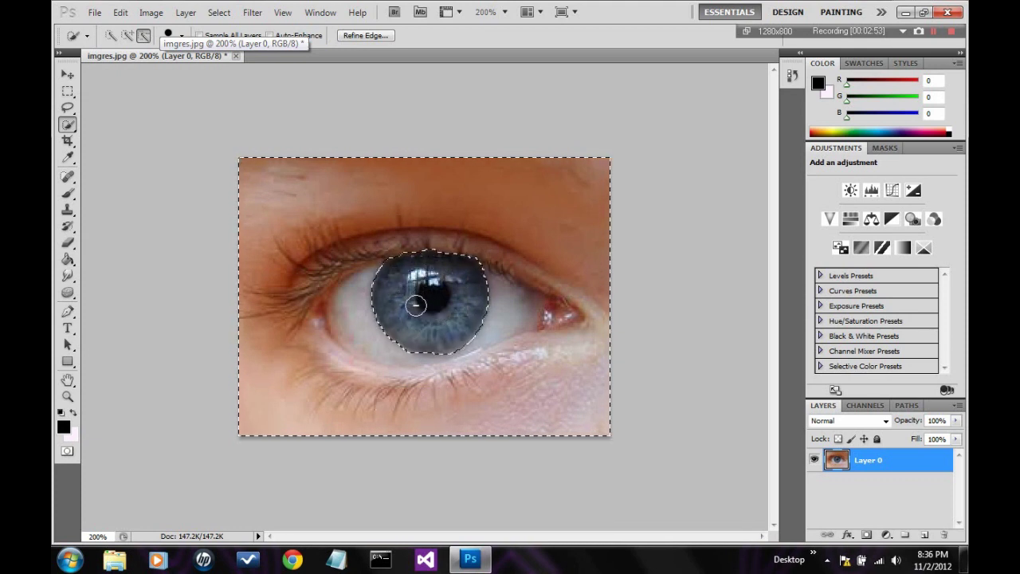
# Step: Delete the selected area around the iris, undo the deletion and clear the selection
pyautogui.click(111, 36)
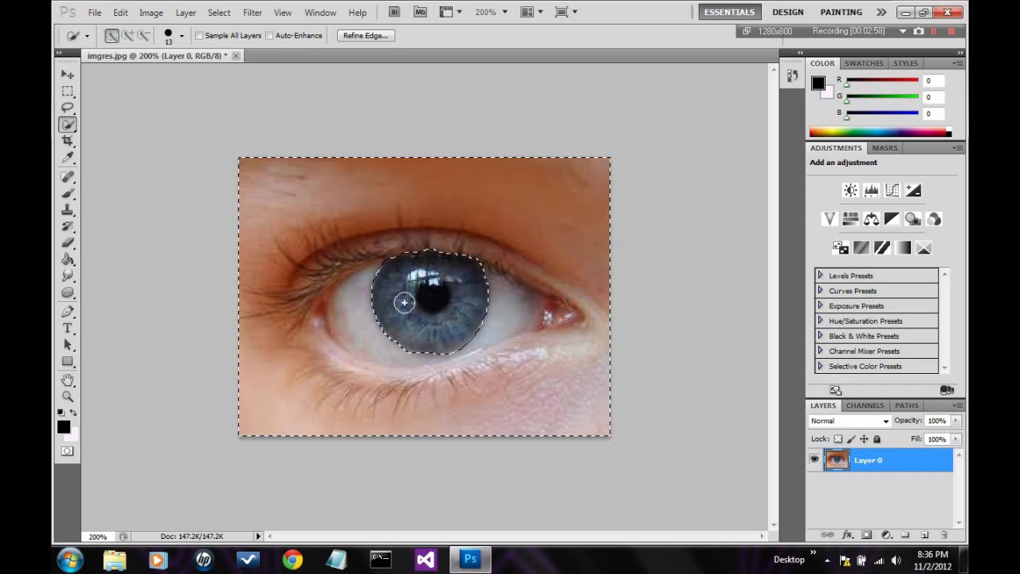
pyautogui.press('Delete')
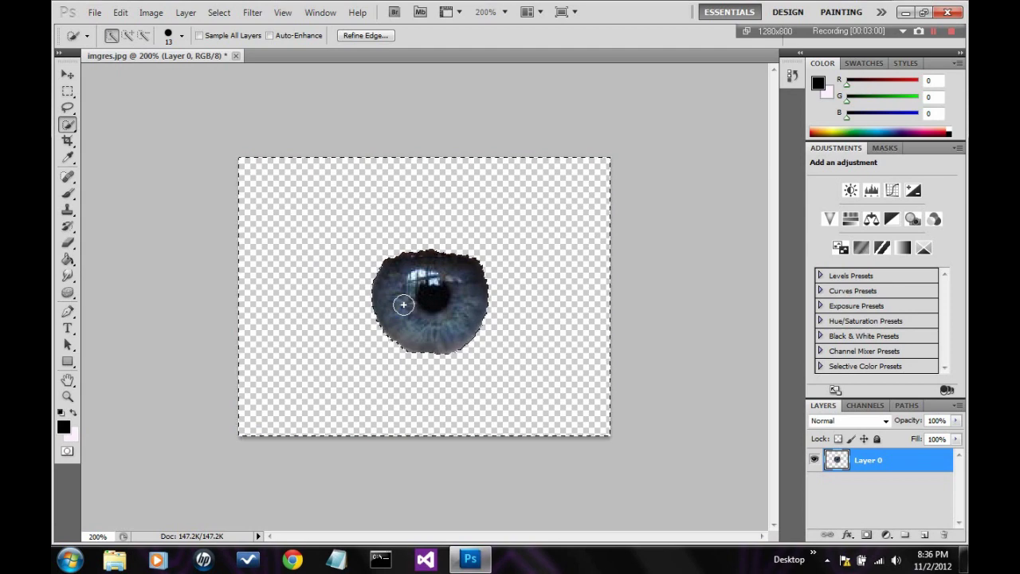
pyautogui.hotkey('ctrl', 'z')
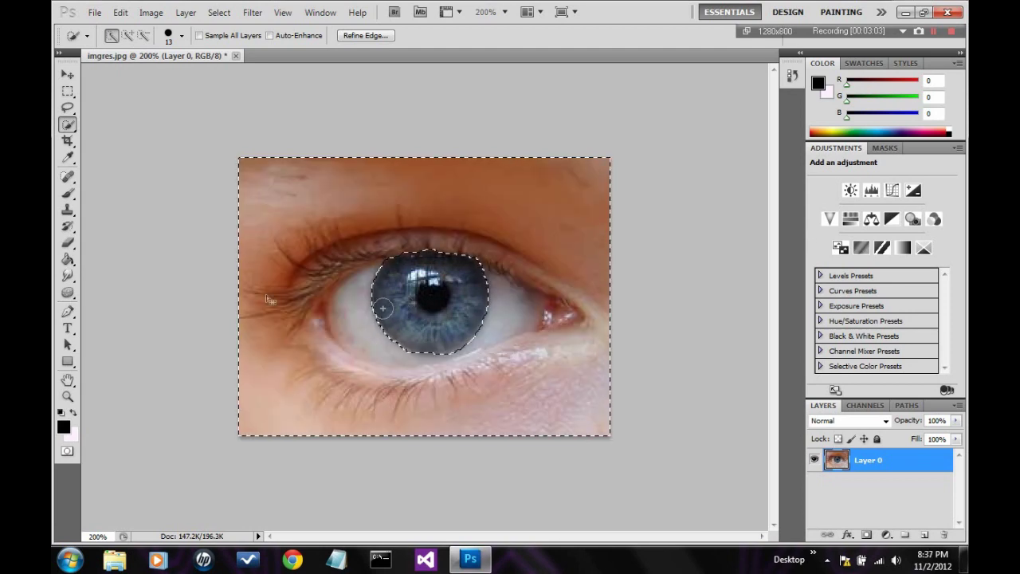
pyautogui.click(224, 14)
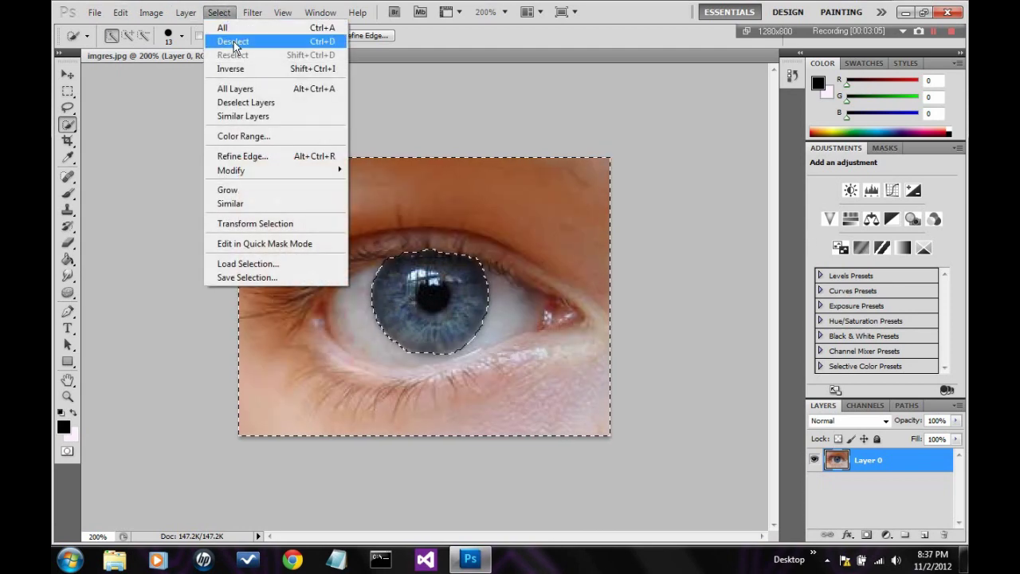
pyautogui.click(232, 40)
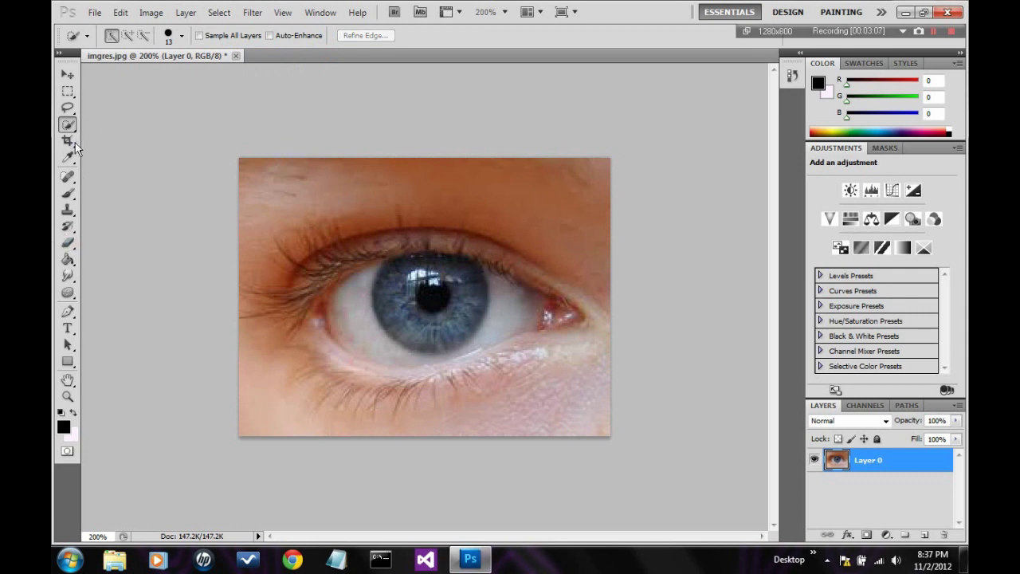
# Step: Try the Magic Wand tool on several spots of the iris, selecting different blue tones and the light reflections
pyautogui.moveTo(66, 126); pyautogui.dragTo(115, 142)
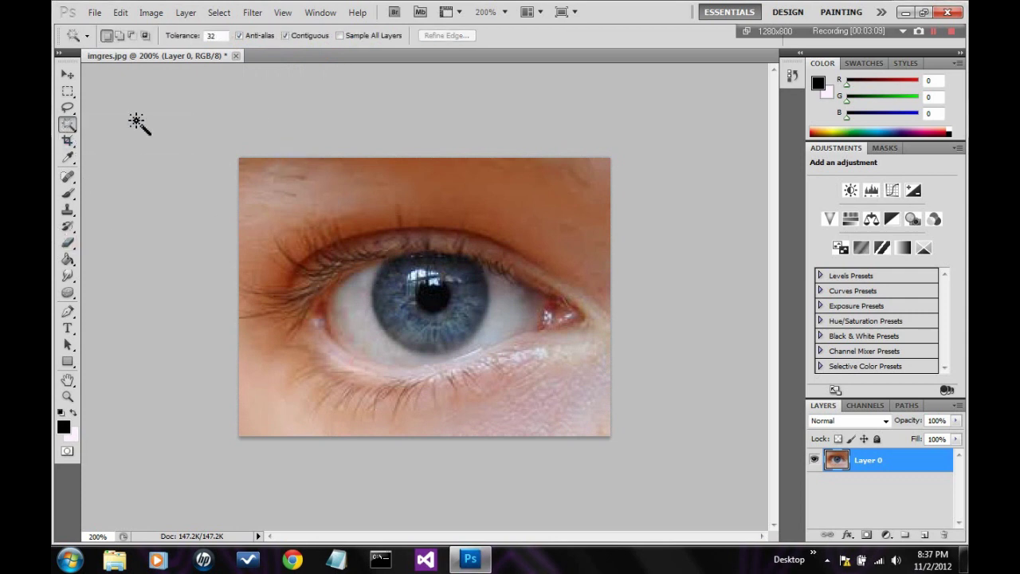
pyautogui.click(395, 279)
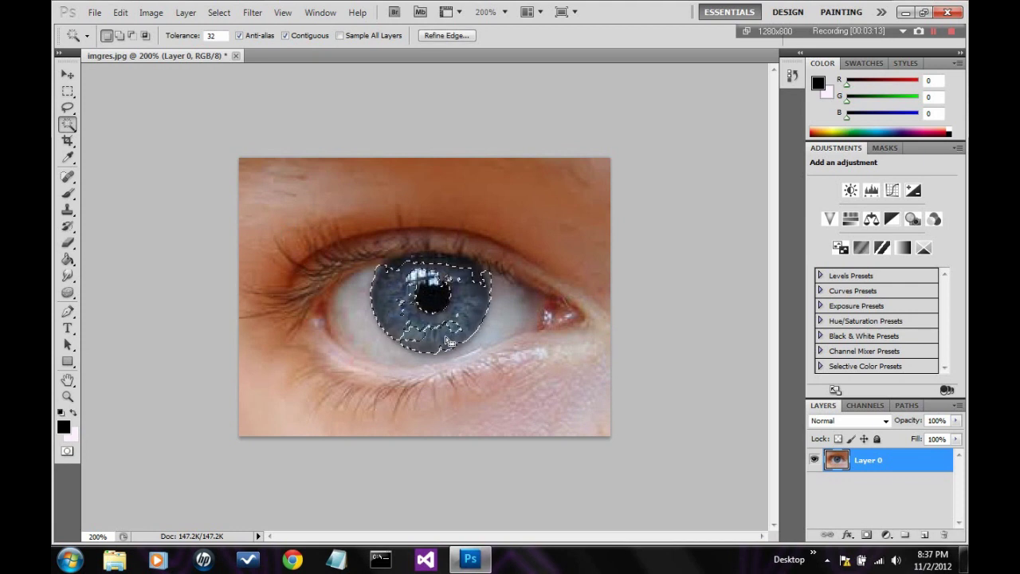
pyautogui.hotkey('ctrl', 'd')
pyautogui.click(408, 285)
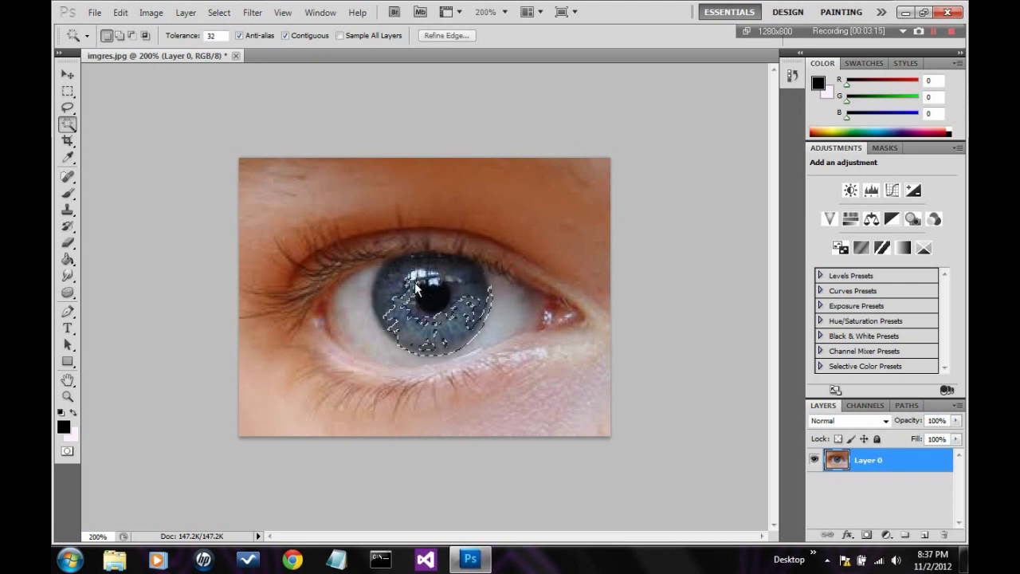
pyautogui.click(436, 282)
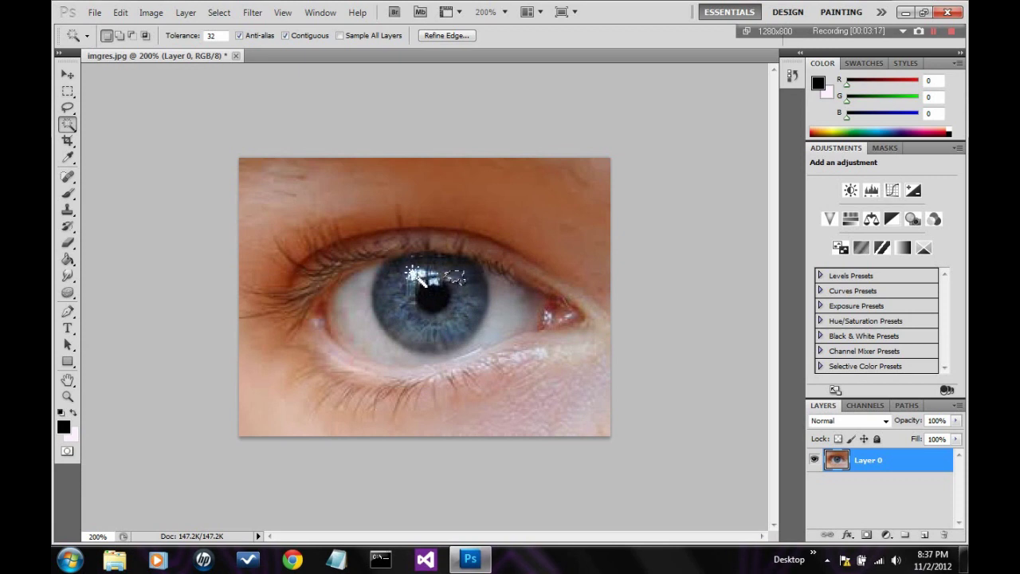
pyautogui.click(401, 308)
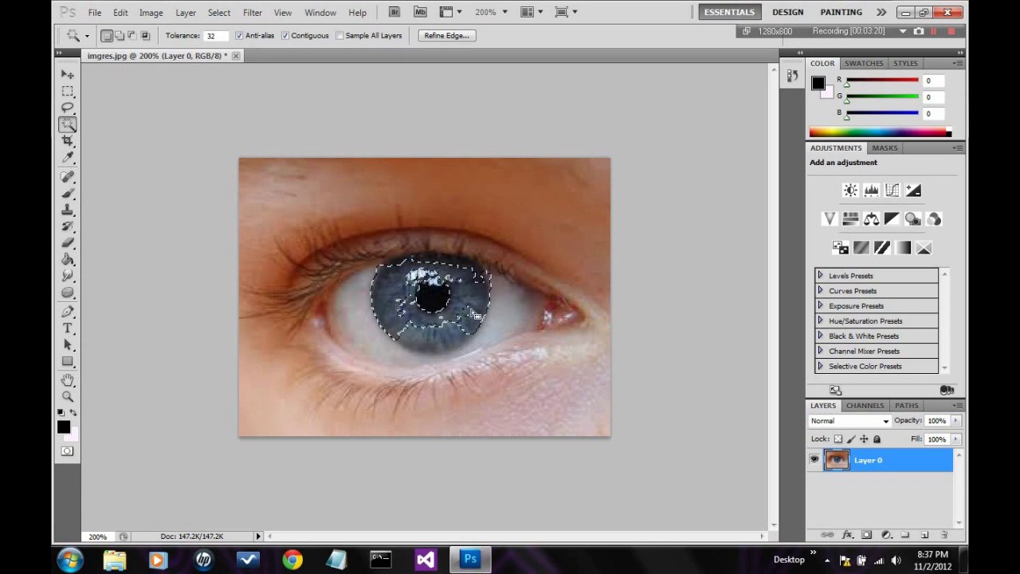
pyautogui.keyDown('shift'); pyautogui.click(477, 316); pyautogui.keyUp('shift')
pyautogui.keyDown('shift'); pyautogui.click(474, 276); pyautogui.keyUp('shift')
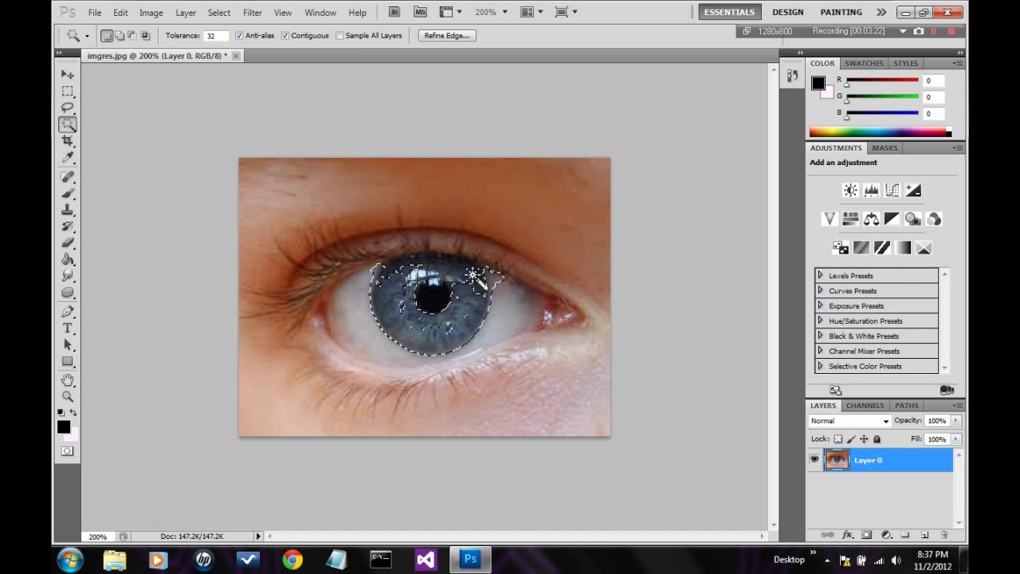
pyautogui.click(461, 269)
# Step: Select the skin above and below the eye by color with the Magic Wand, then clear the selection
pyautogui.click(326, 196)
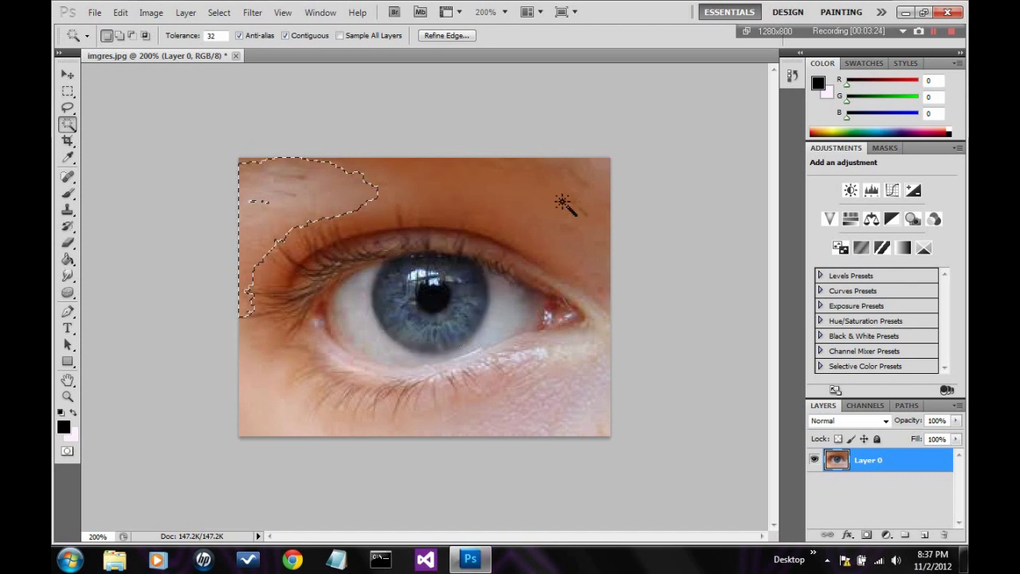
pyautogui.click(563, 204)
pyautogui.click(545, 367)
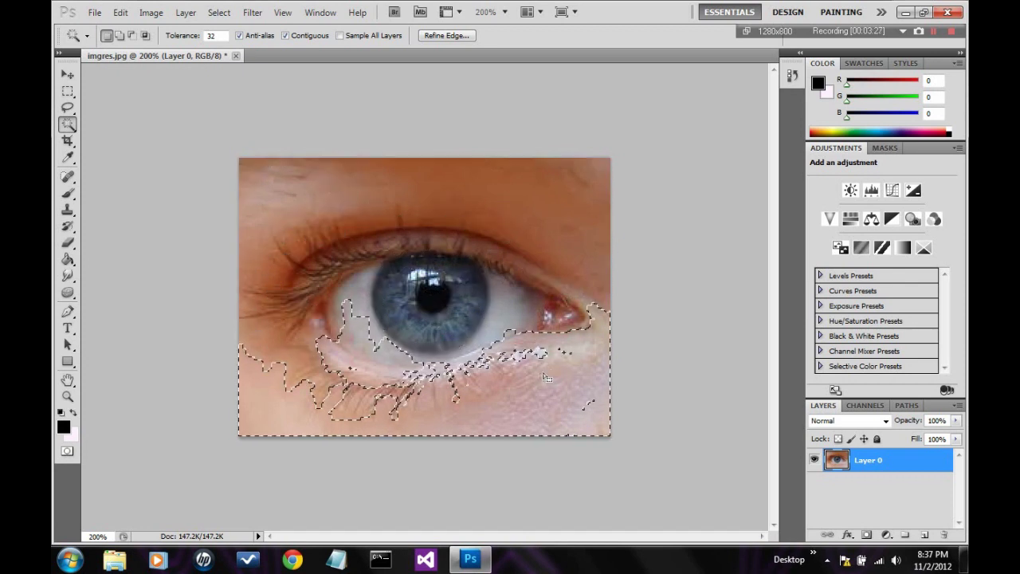
pyautogui.click(219, 13)
pyautogui.click(237, 40)
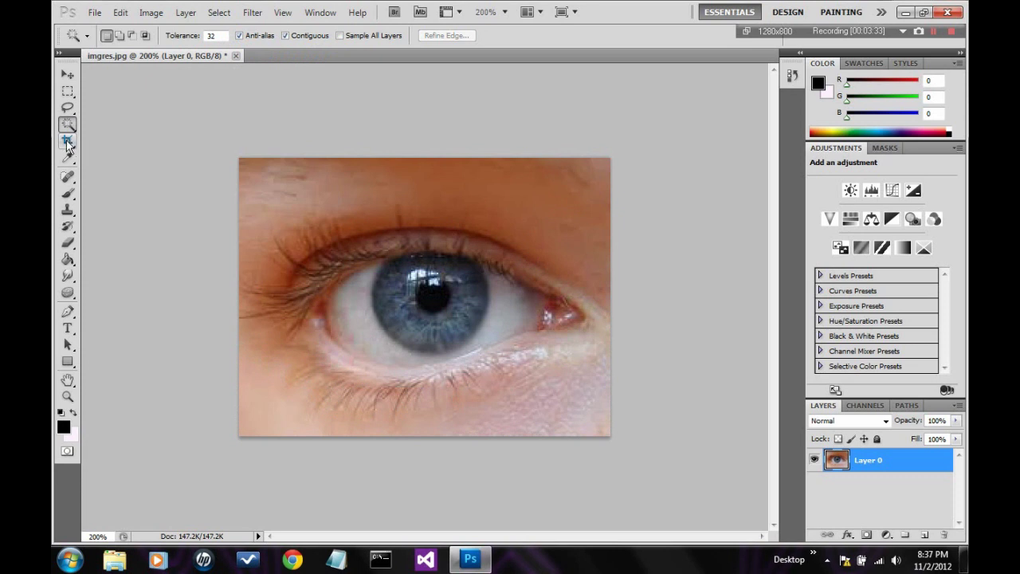
# Step: Crop a narrow margin off all sides of the photo with the Crop tool and undo the crop
pyautogui.click(68, 141)
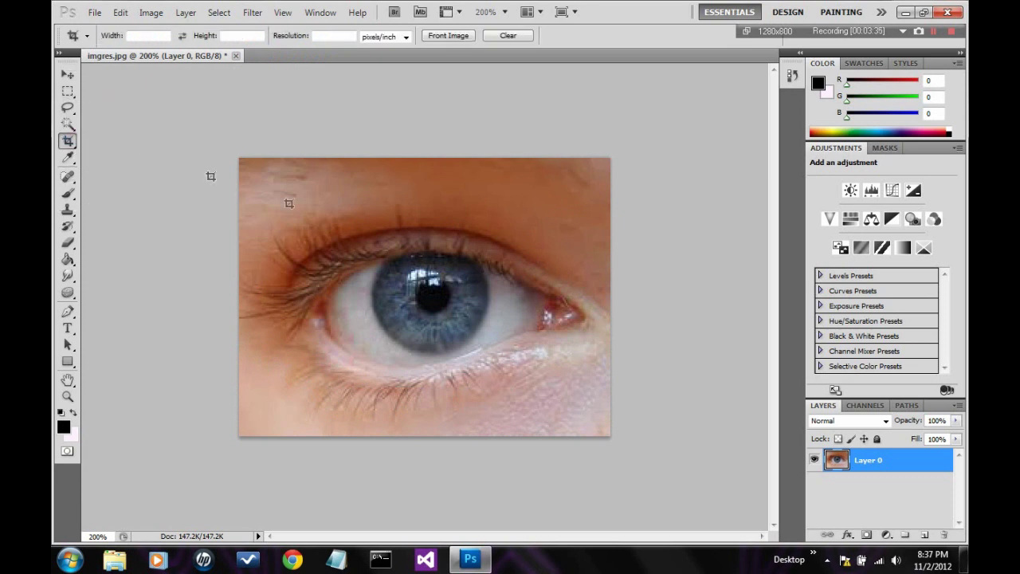
pyautogui.moveTo(254, 165); pyautogui.dragTo(598, 419)
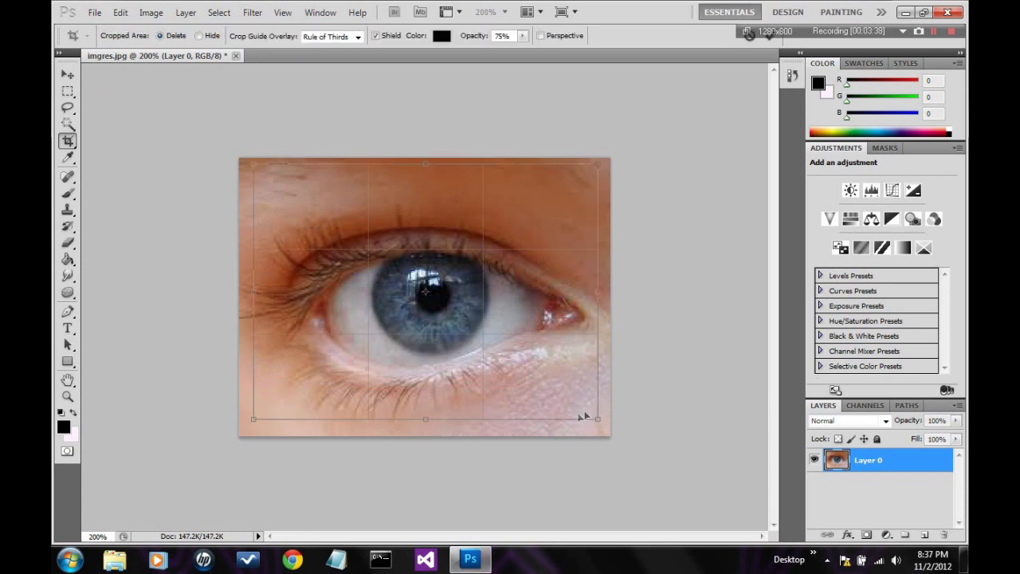
pyautogui.click(770, 37)
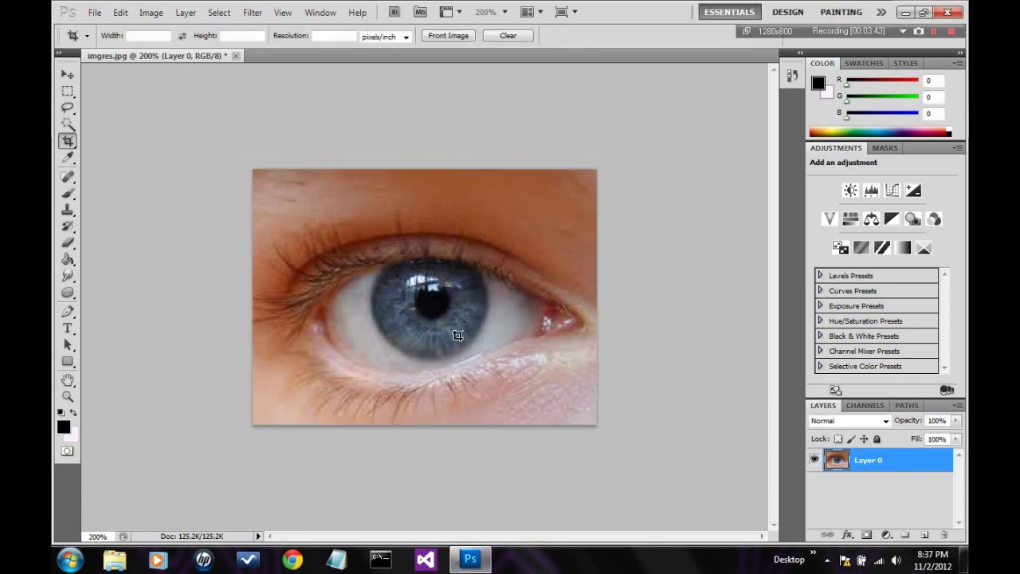
pyautogui.hotkey('ctrl', 'z')
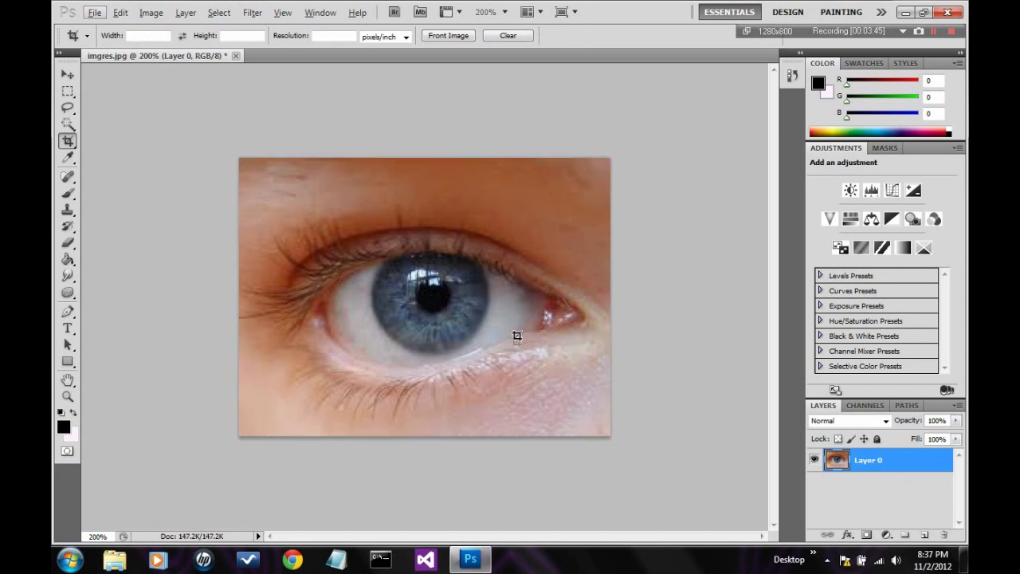
# Step: Draw a slice across the full photo width around the eye with the Slice tool and adjust its upper and lower edges
pyautogui.rightClick(68, 141)
pyautogui.click(143, 154)
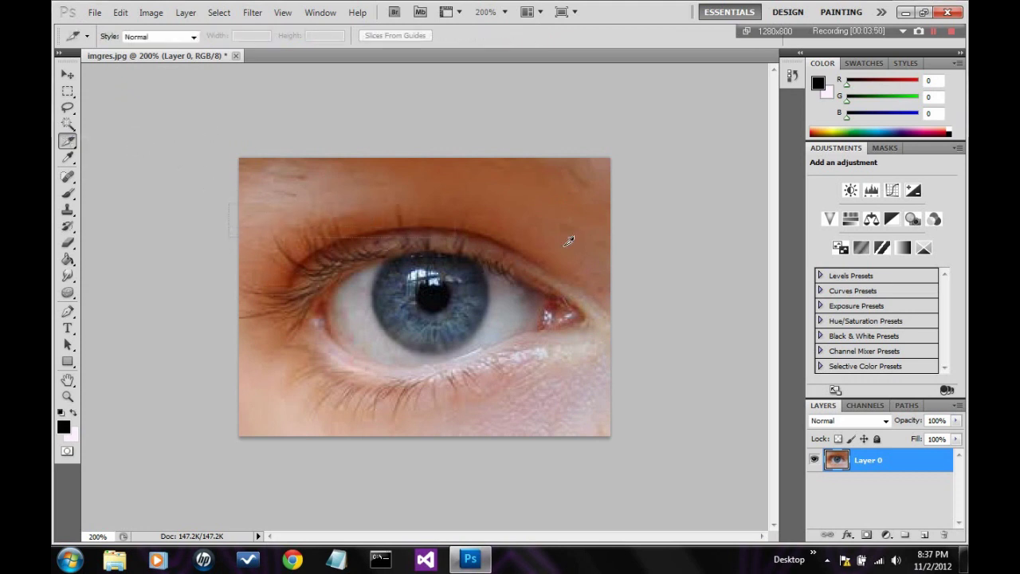
pyautogui.moveTo(569, 240); pyautogui.dragTo(638, 367)
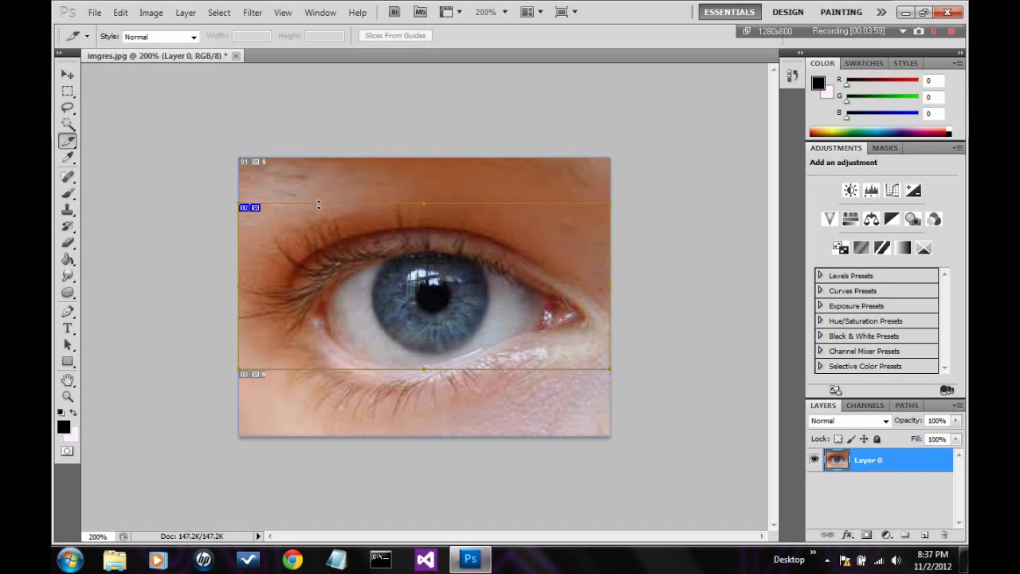
pyautogui.moveTo(319, 213); pyautogui.dragTo(320, 223)
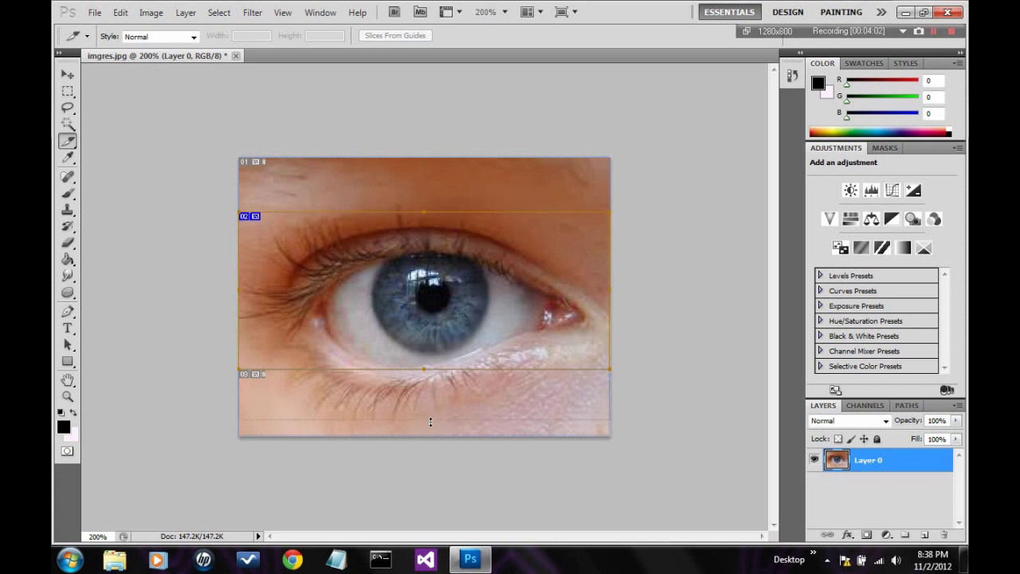
pyautogui.moveTo(430, 422); pyautogui.dragTo(430, 419)
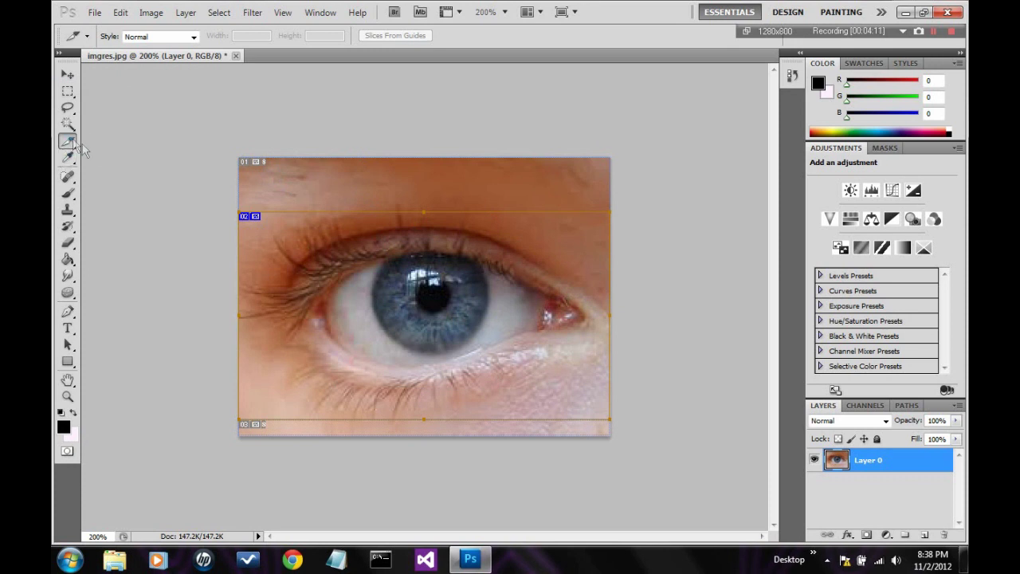
# Step: Delete the eye slice with the Slice Select tool, step back in the history and clear the restored selection
pyautogui.moveTo(67, 140); pyautogui.dragTo(118, 167)
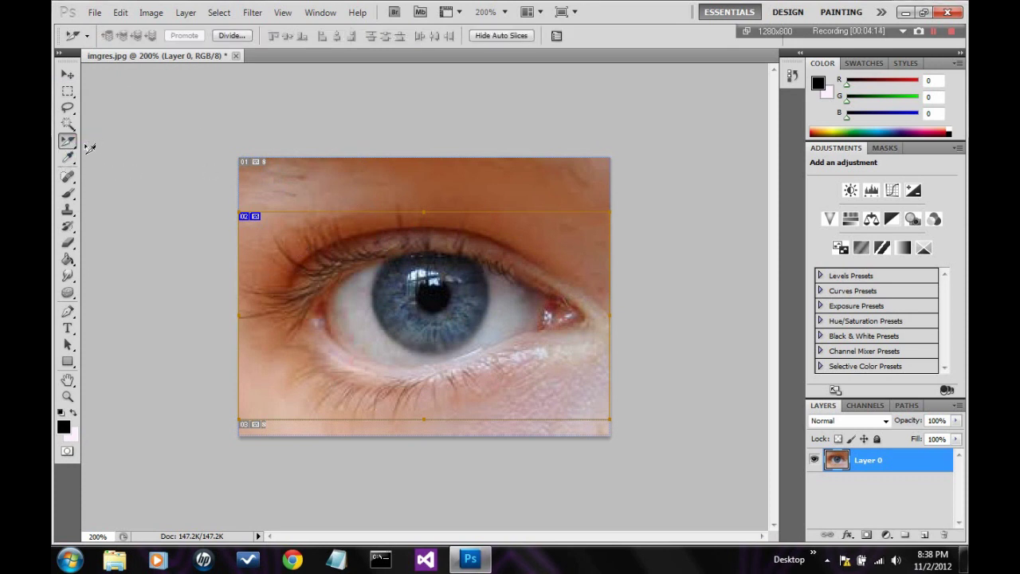
pyautogui.press('Delete')
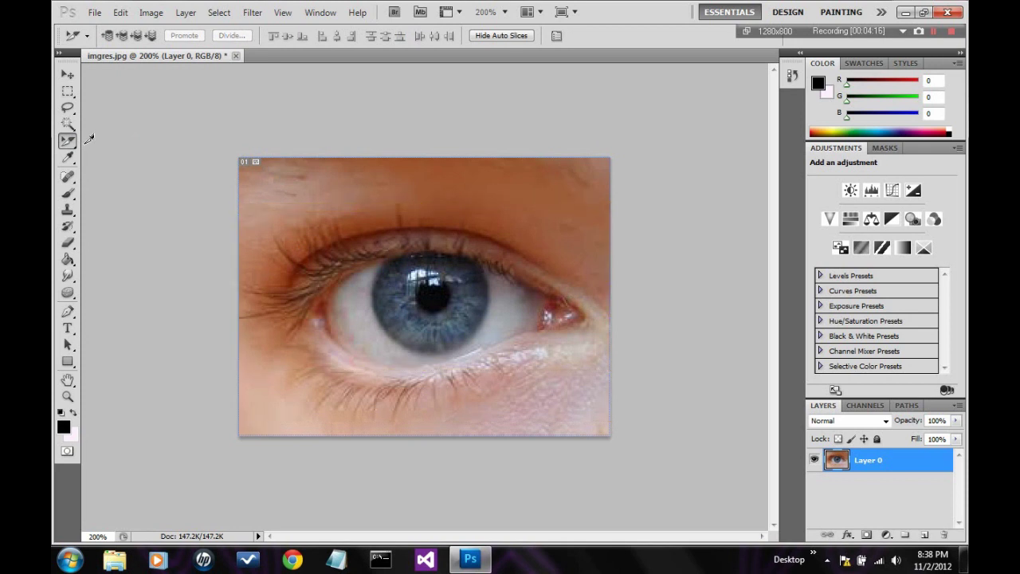
pyautogui.hotkey('ctrl', 'alt', 'z')
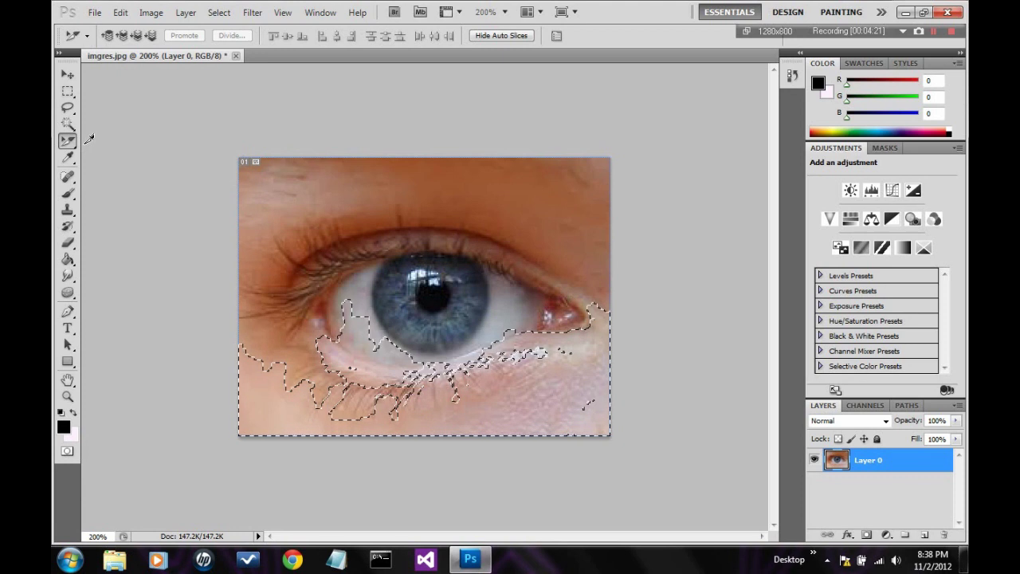
pyautogui.hotkey('ctrl', 'd')
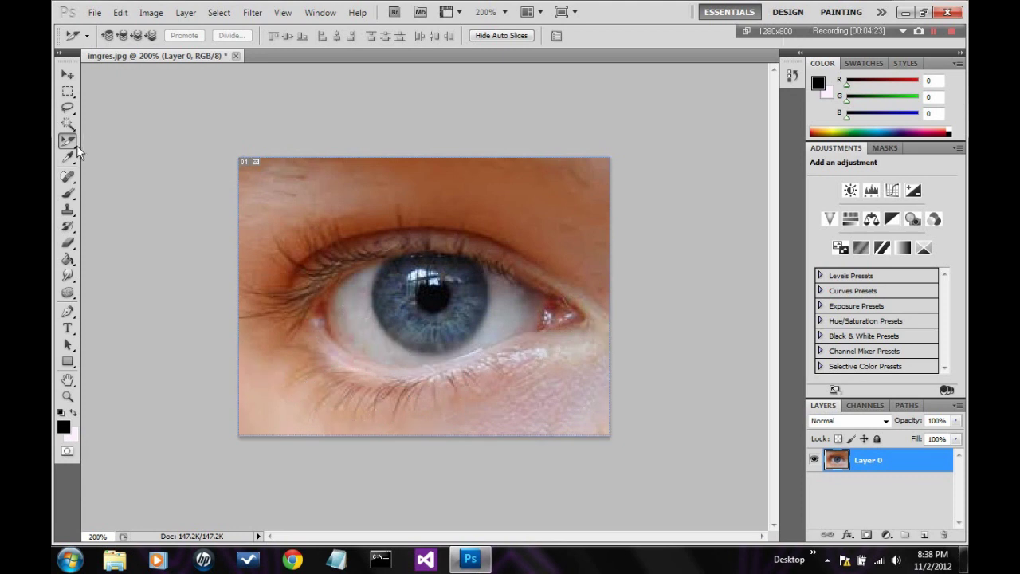
# Step: Reset the slice tool to the Crop tool and sample skin tones above the eye with the Eyedropper, ending on the light skin
pyautogui.rightClick(76, 148)
pyautogui.click(100, 137)
pyautogui.click(67, 158)
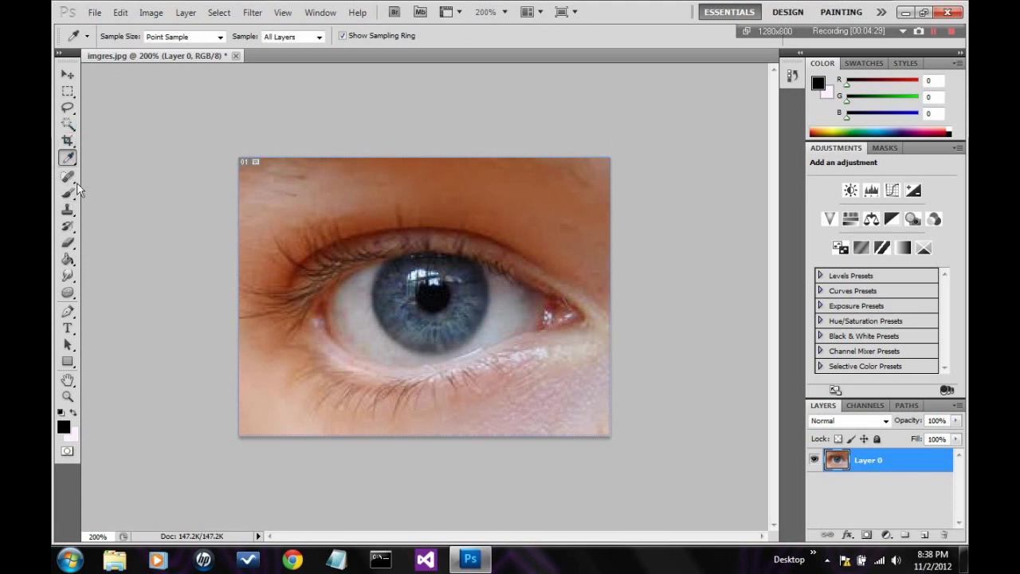
pyautogui.click(309, 187)
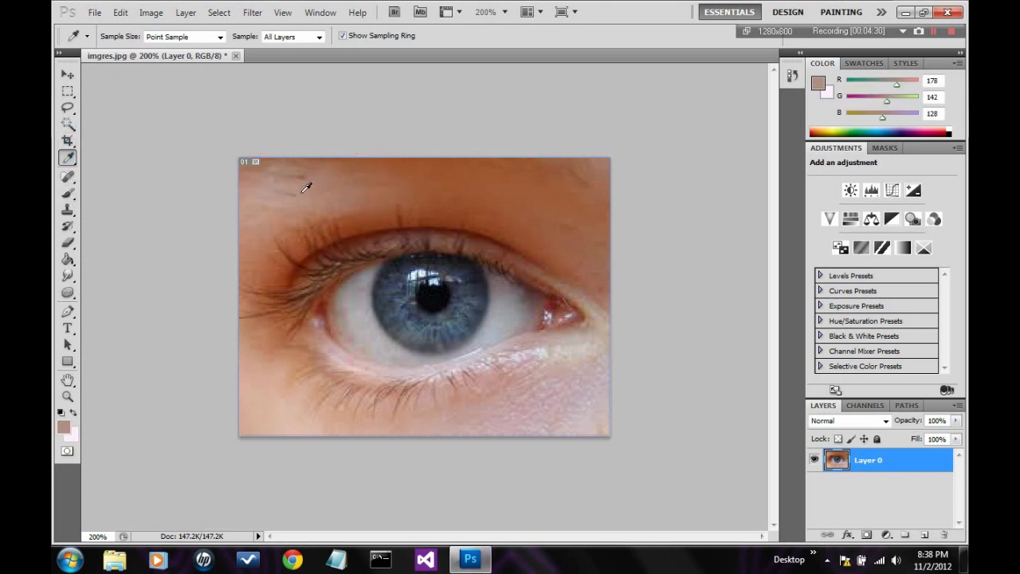
pyautogui.click(306, 187)
pyautogui.moveTo(317, 194); pyautogui.dragTo(550, 201)
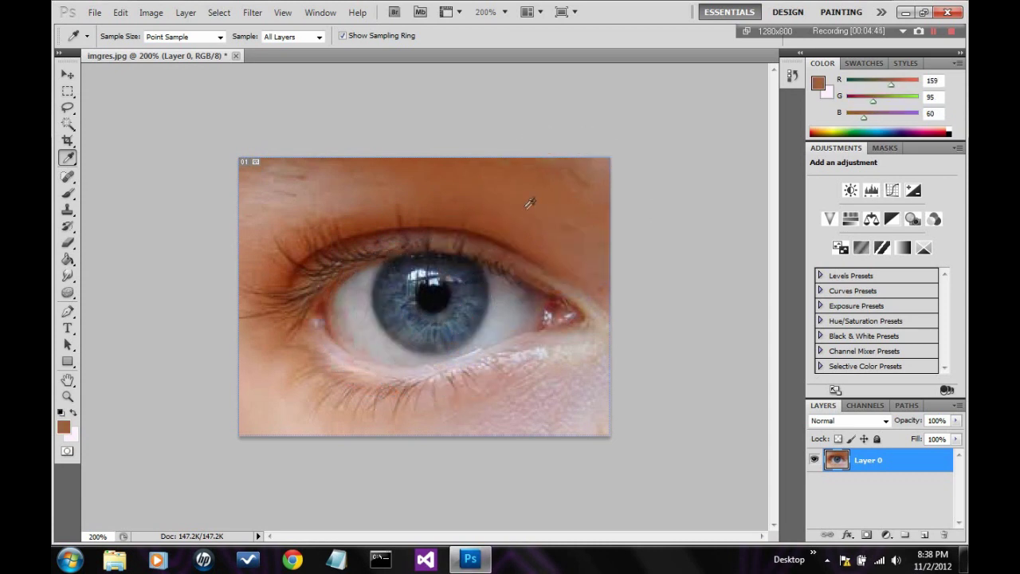
pyautogui.moveTo(342, 194); pyautogui.dragTo(254, 193)
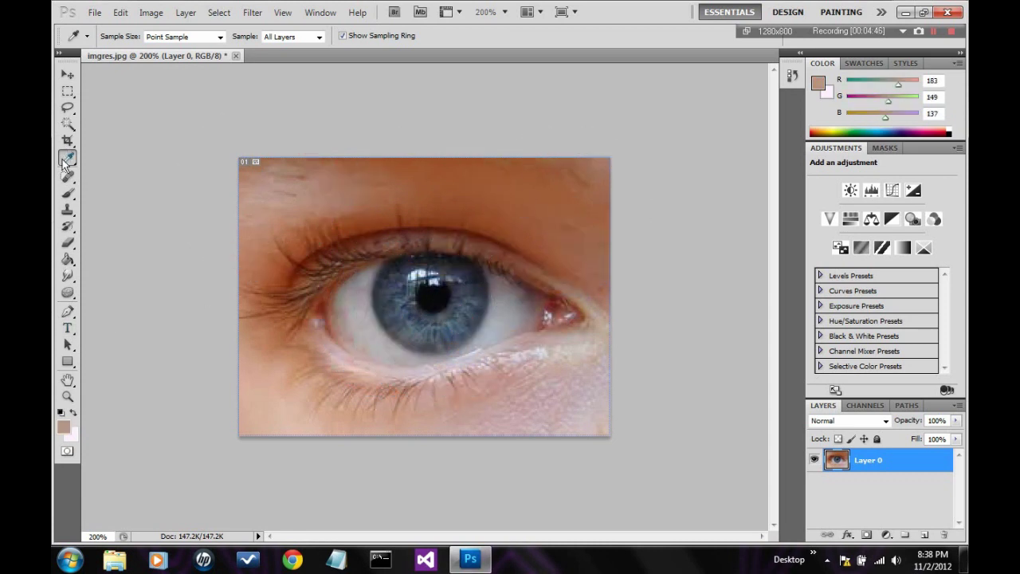
# Step: Place four color samplers on the upper skin and the iris with the Color Sampler tool and try adding a fifth
pyautogui.click(64, 161)
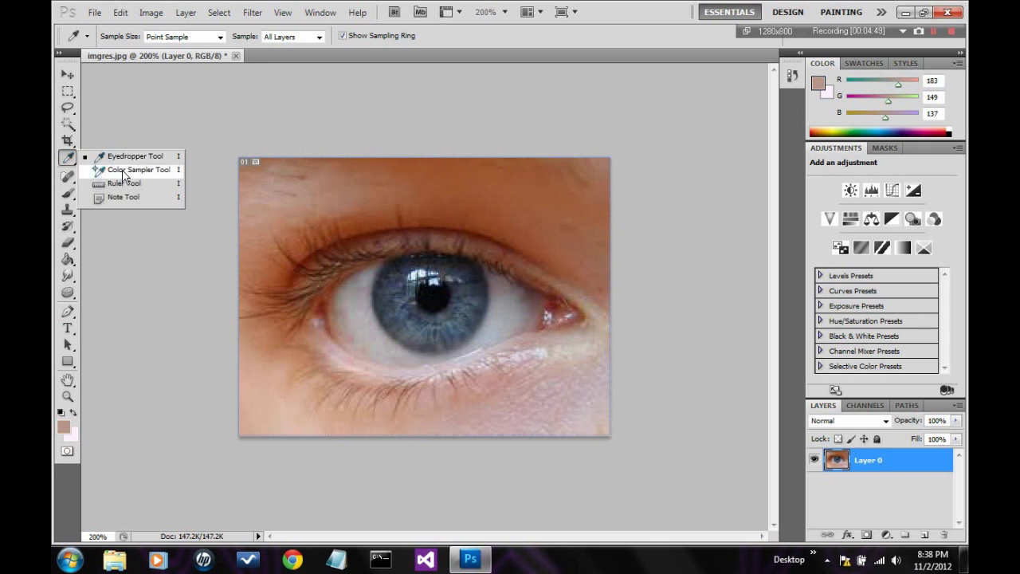
pyautogui.click(128, 170)
pyautogui.click(284, 203)
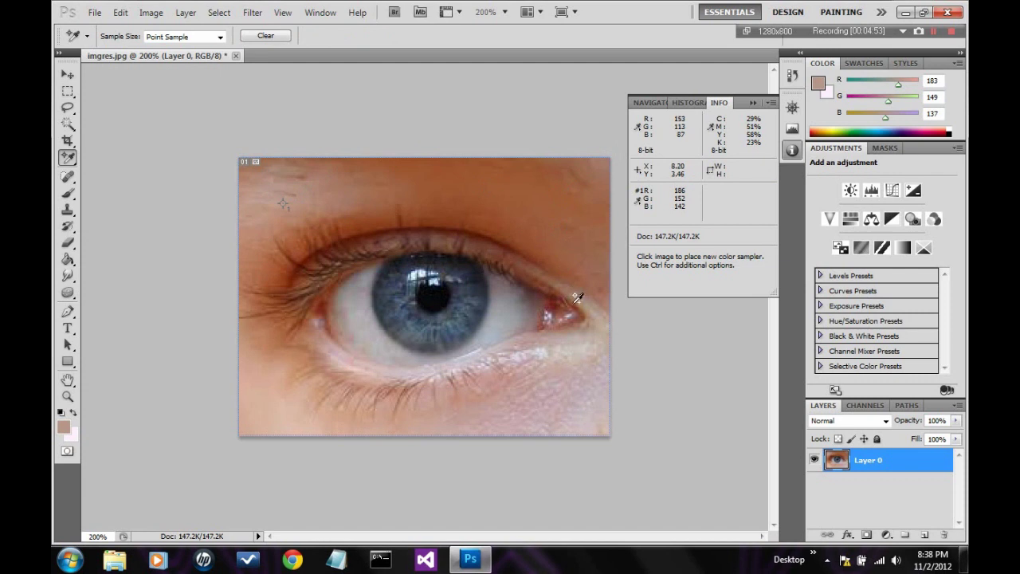
pyautogui.click(466, 300)
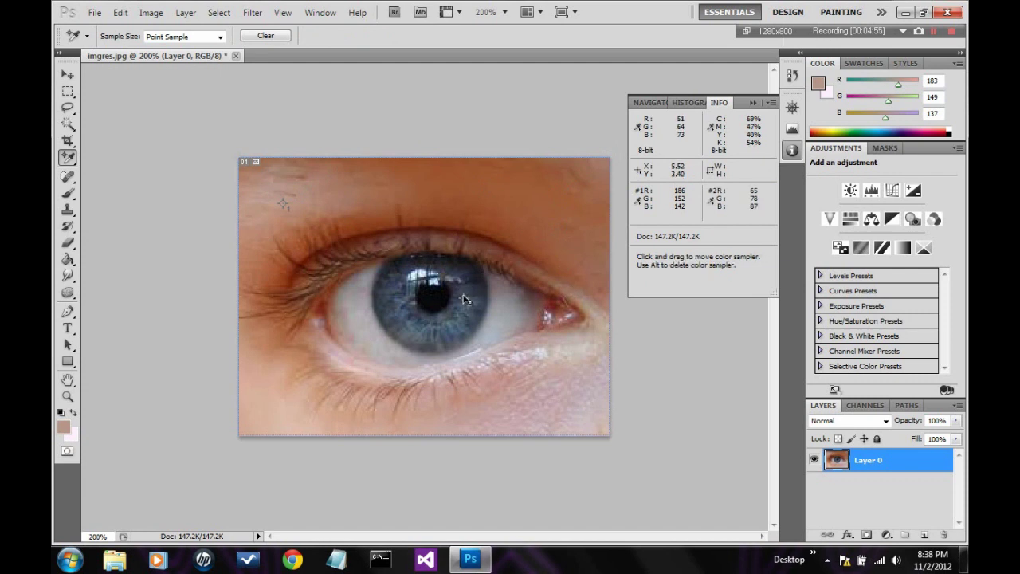
pyautogui.click(391, 189)
pyautogui.click(383, 265)
pyautogui.click(339, 283)
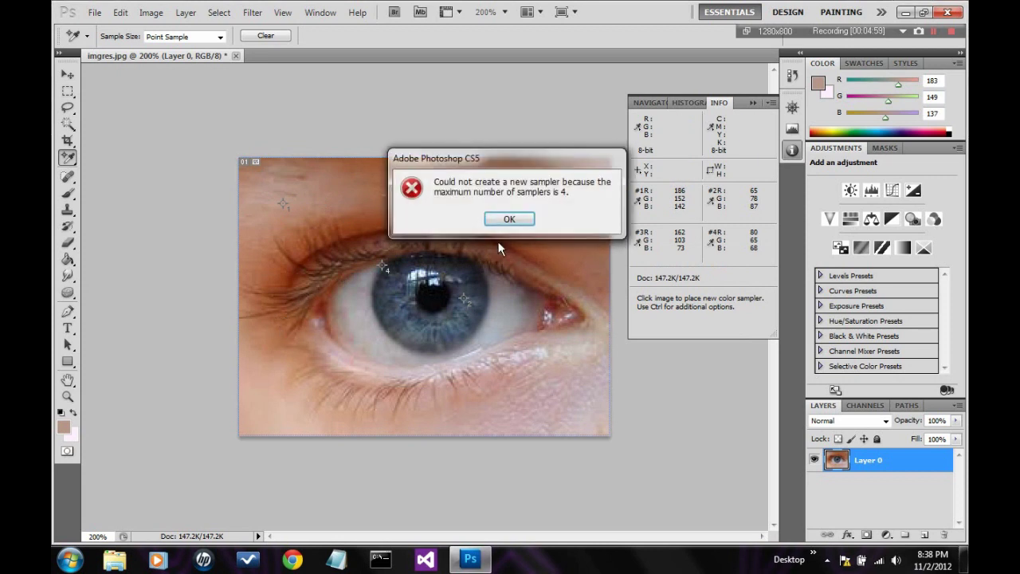
pyautogui.click(508, 220)
# Step: Dismiss the sampler limit message and clear all four color samplers from the photo
pyautogui.rightClick(463, 239)
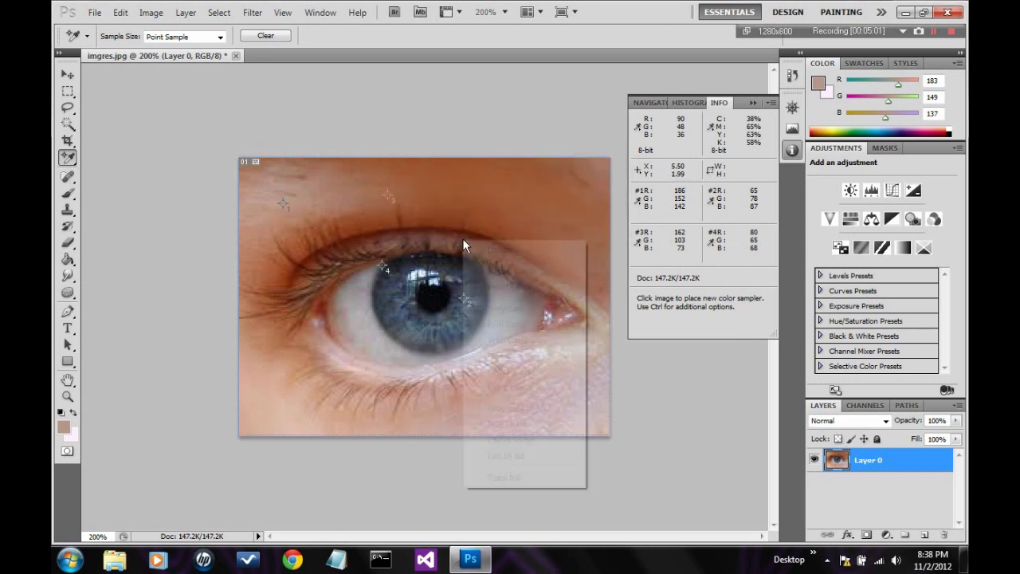
pyautogui.click(349, 3)
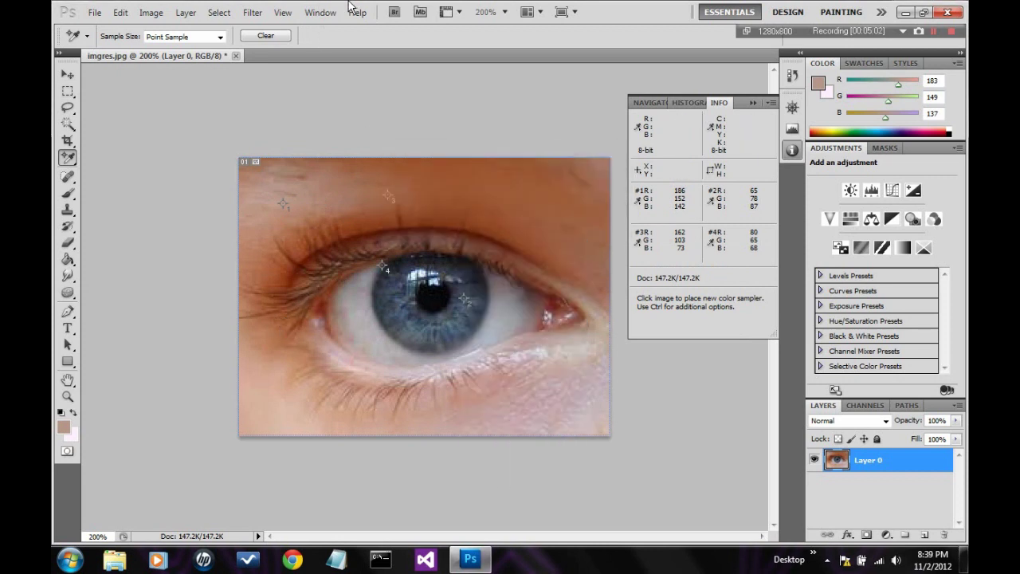
pyautogui.click(267, 37)
# Step: Place color samplers on the pupil, the skin above the eye and the skin above its inner corner, and clear them all
pyautogui.click(436, 294)
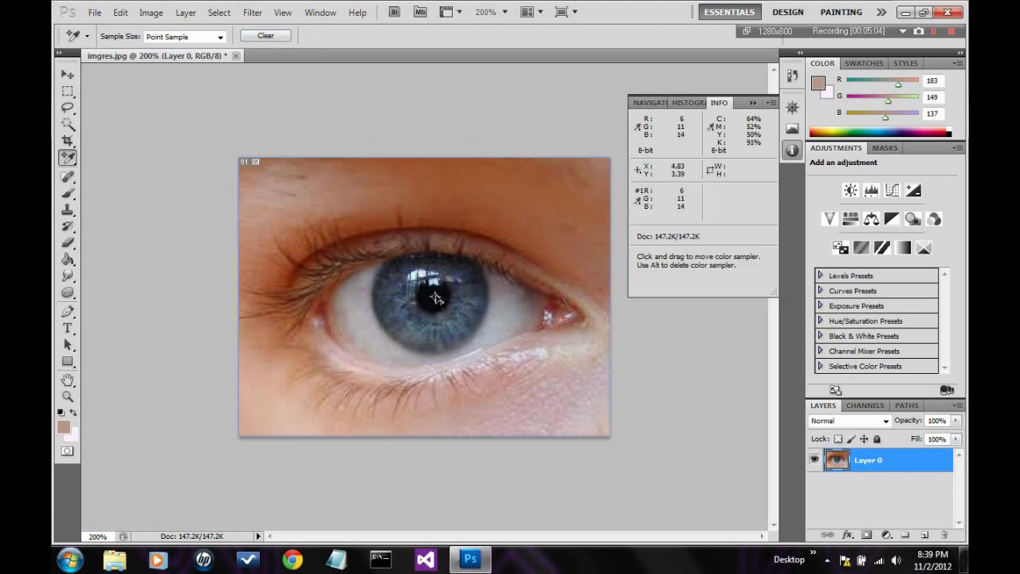
pyautogui.click(467, 196)
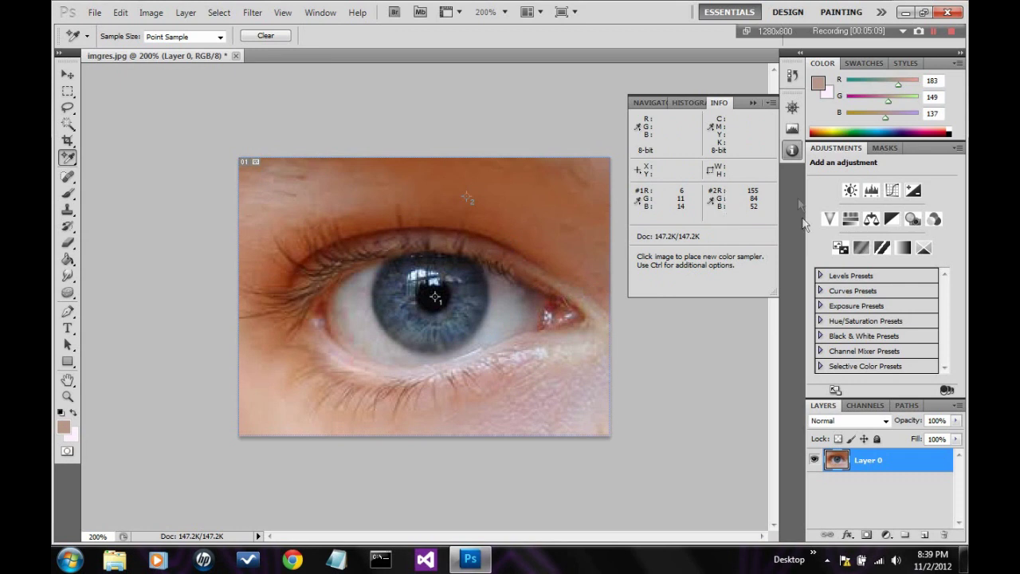
pyautogui.click(546, 253)
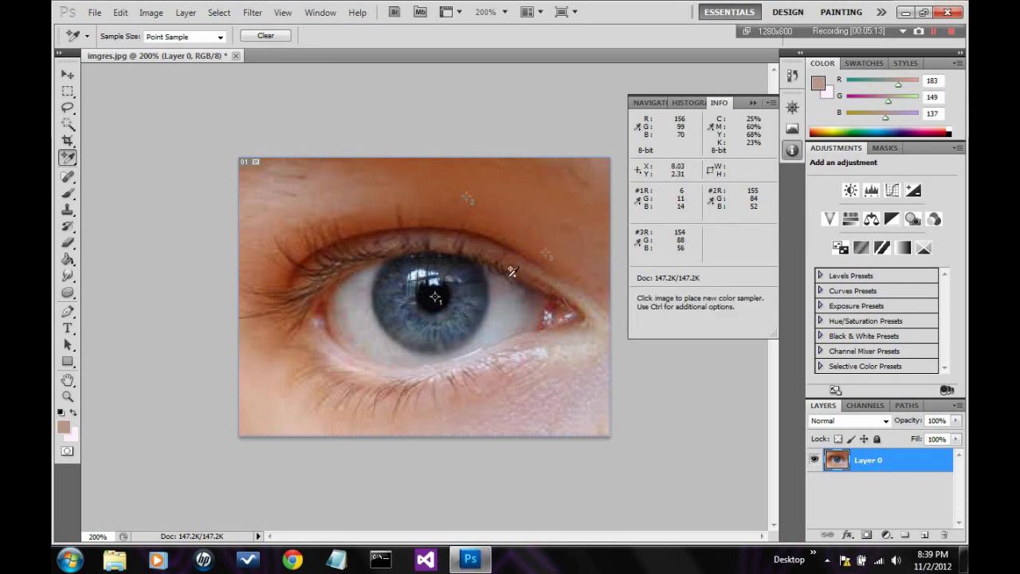
pyautogui.click(266, 36)
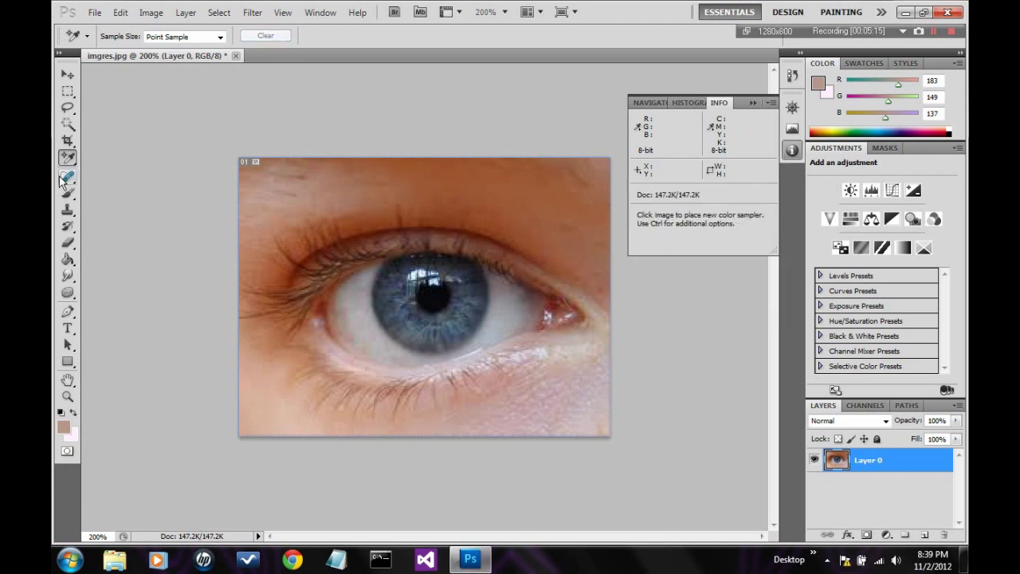
# Step: Collapse the Info panel and measure the iris's width across its middle with the Ruler tool
pyautogui.moveTo(68, 157); pyautogui.dragTo(118, 194)
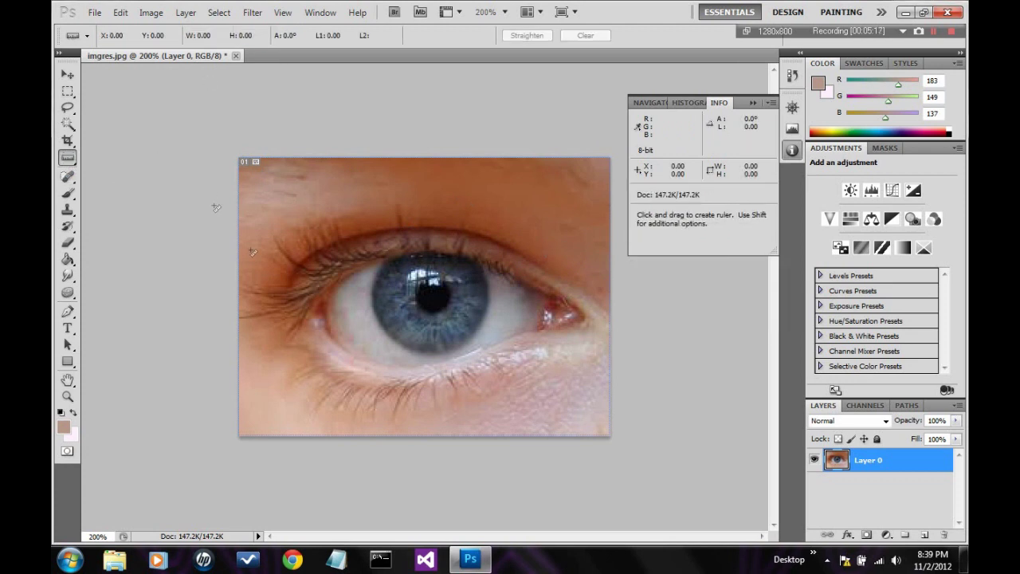
pyautogui.click(754, 102)
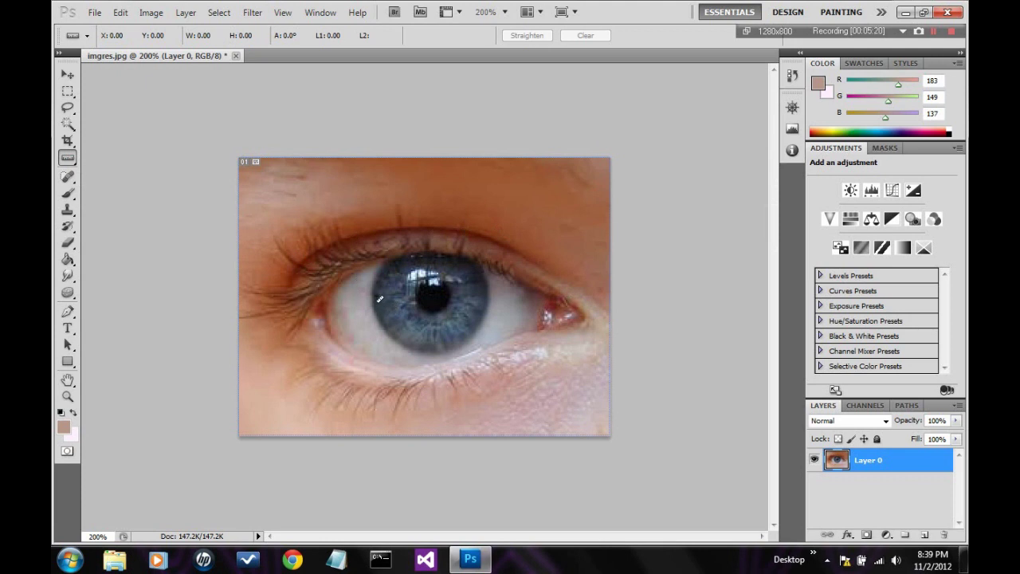
pyautogui.moveTo(375, 297); pyautogui.dragTo(489, 298)
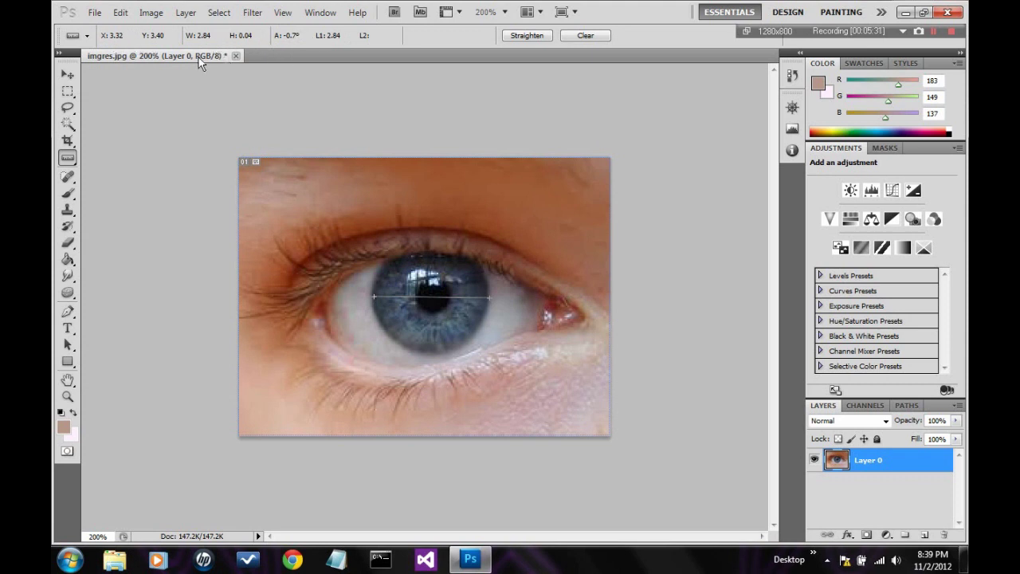
# Step: Place a note reading "Notes" on the skin above the eye with the Note tool and reopen it to check its text
pyautogui.moveTo(68, 157); pyautogui.dragTo(102, 198)
pyautogui.click(299, 187)
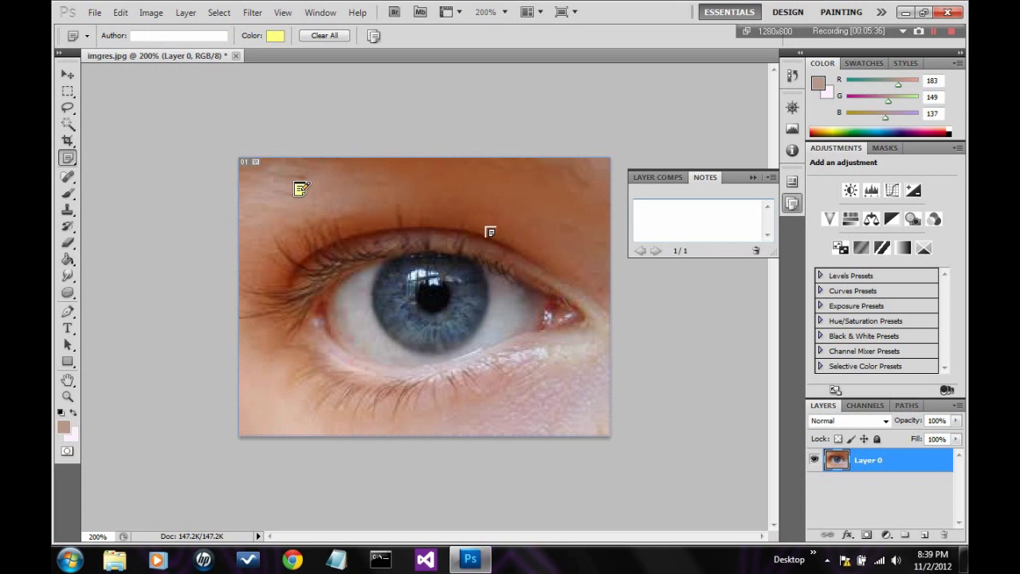
pyautogui.write('Notes')
pyautogui.click(752, 177)
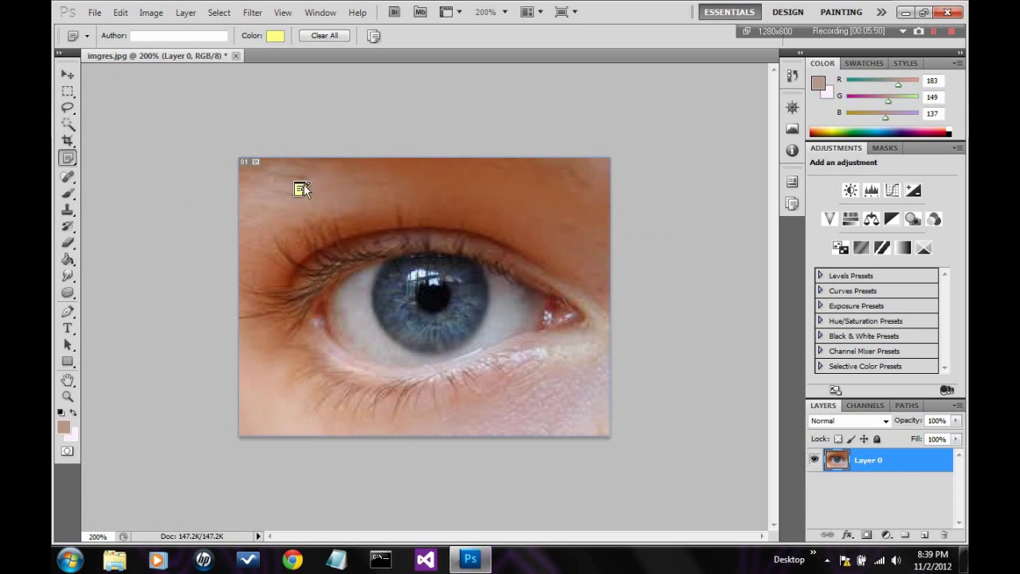
pyautogui.click(792, 204)
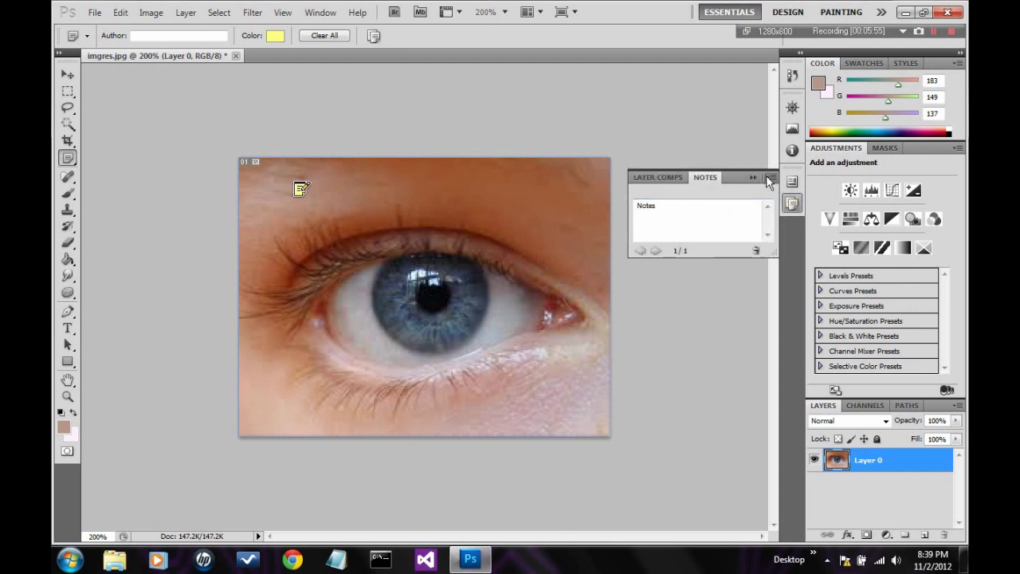
pyautogui.rightClick(789, 177)
pyautogui.click(773, 178)
pyautogui.click(752, 178)
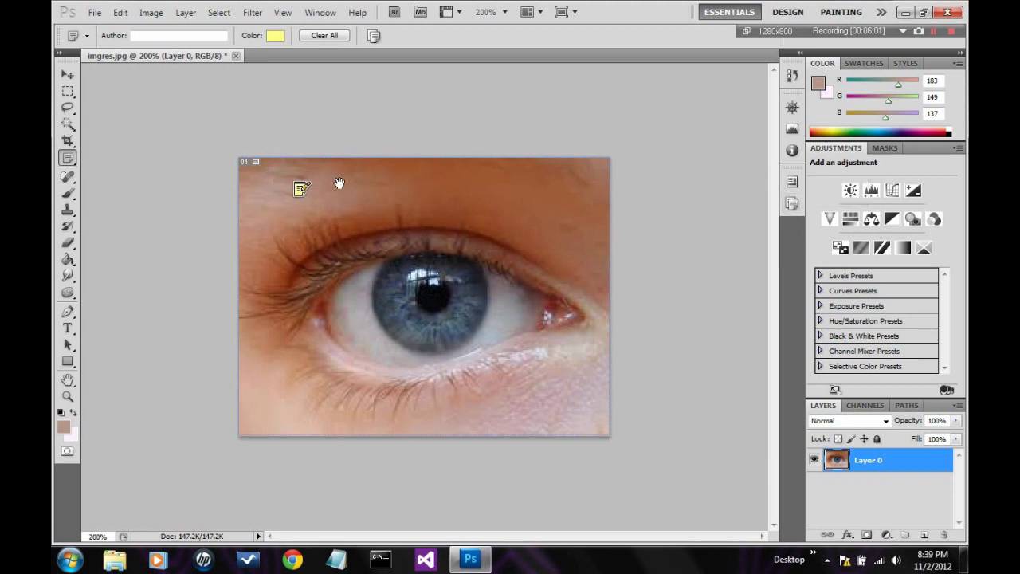
# Step: Move the note to the upper right corner of the photo and reopen it to view its text
pyautogui.moveTo(303, 187); pyautogui.dragTo(586, 177)
pyautogui.click(793, 205)
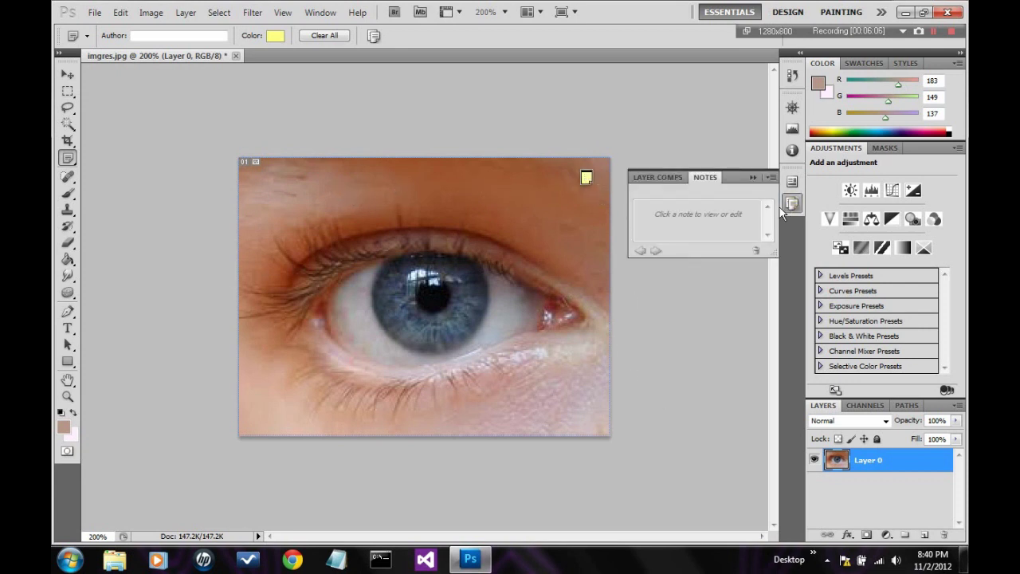
pyautogui.click(792, 204)
pyautogui.doubleClick(586, 176)
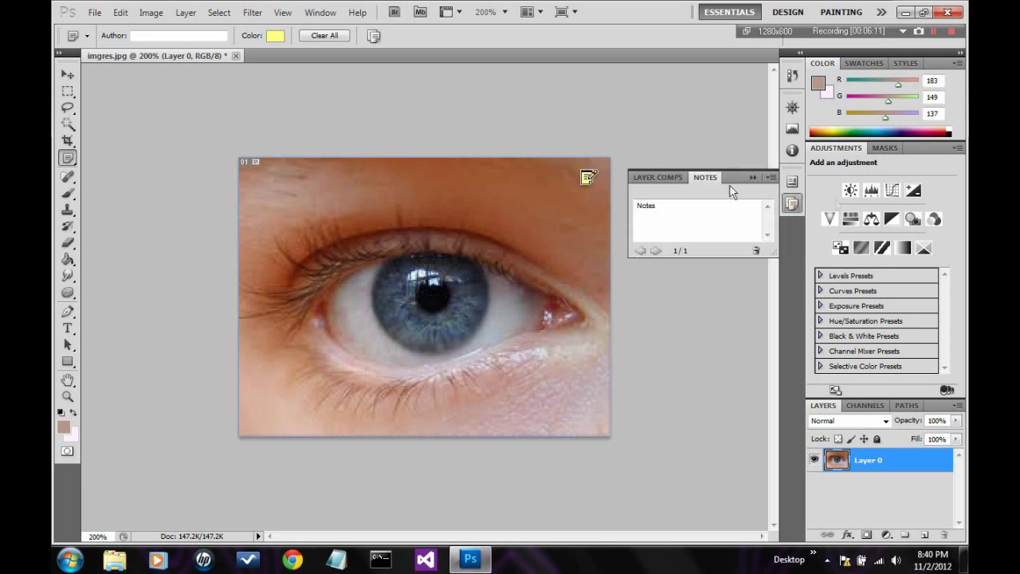
pyautogui.click(793, 203)
pyautogui.click(794, 183)
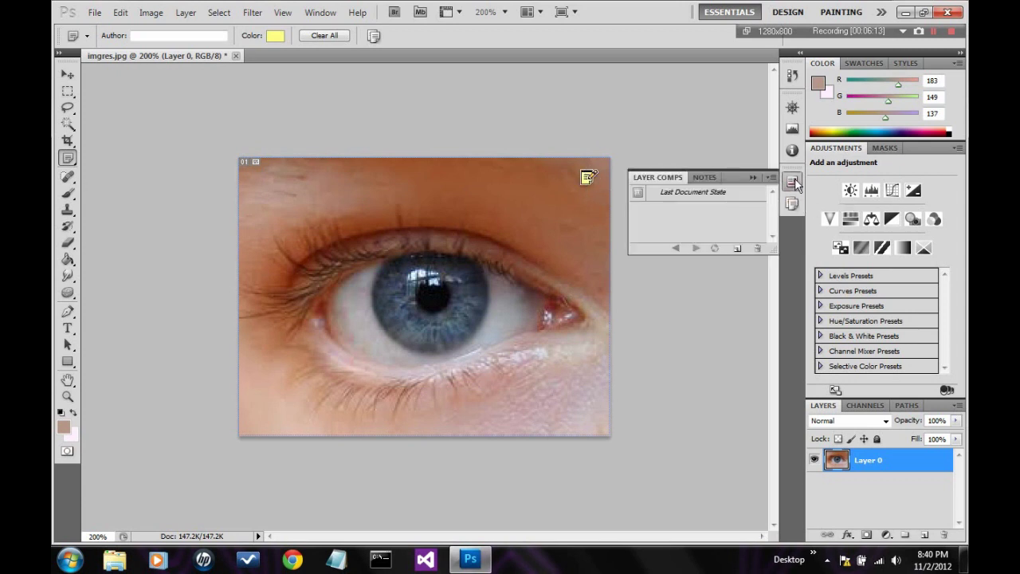
# Step: Add a second, empty note on top of the first one and collapse the Notes panel
pyautogui.click(584, 176)
pyautogui.doubleClick(586, 176)
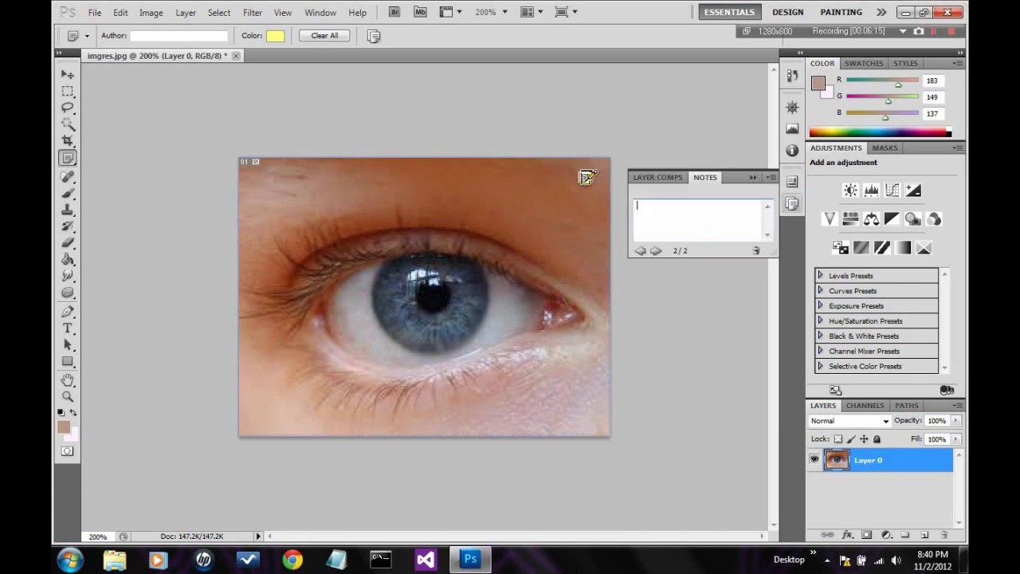
pyautogui.click(753, 177)
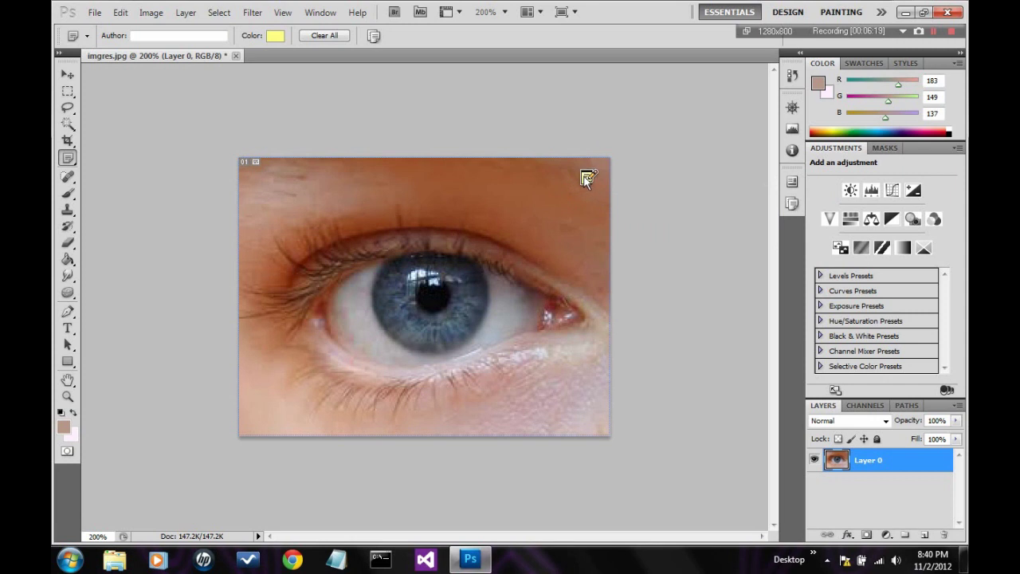
# Step: Reopen the Notes panel and page back and forth between the two notes
pyautogui.click(791, 182)
pyautogui.click(705, 177)
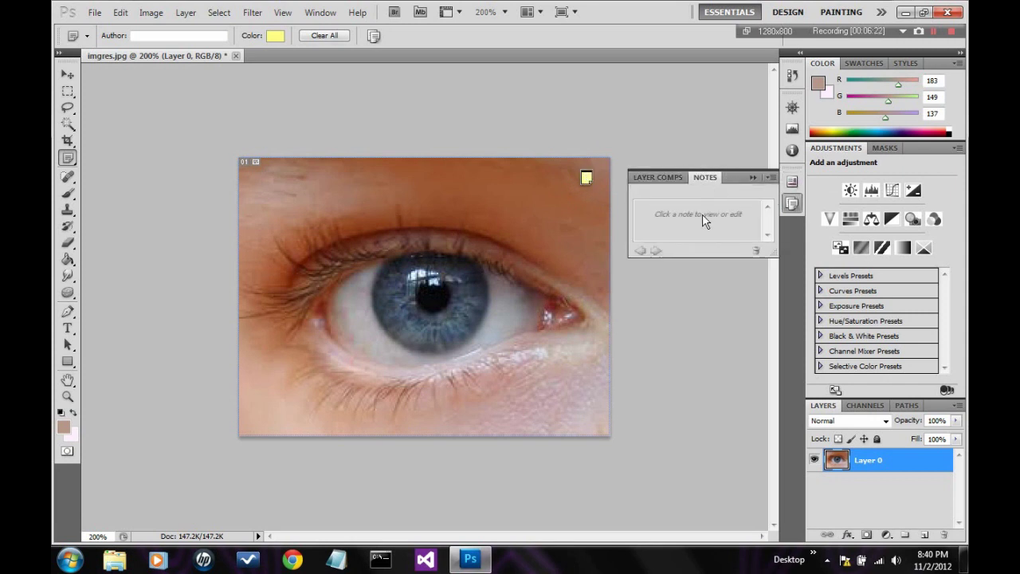
pyautogui.click(586, 177)
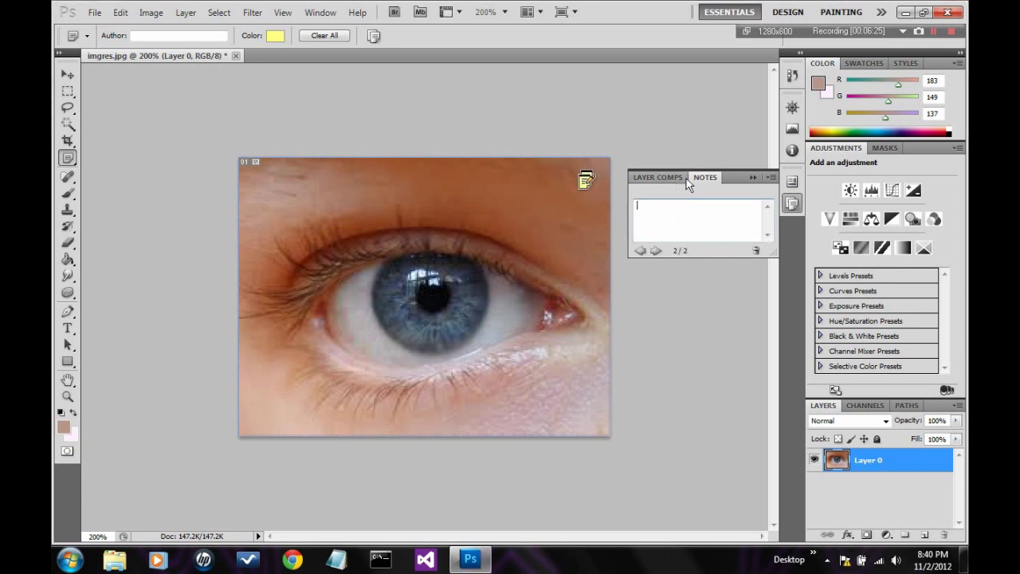
pyautogui.click(640, 251)
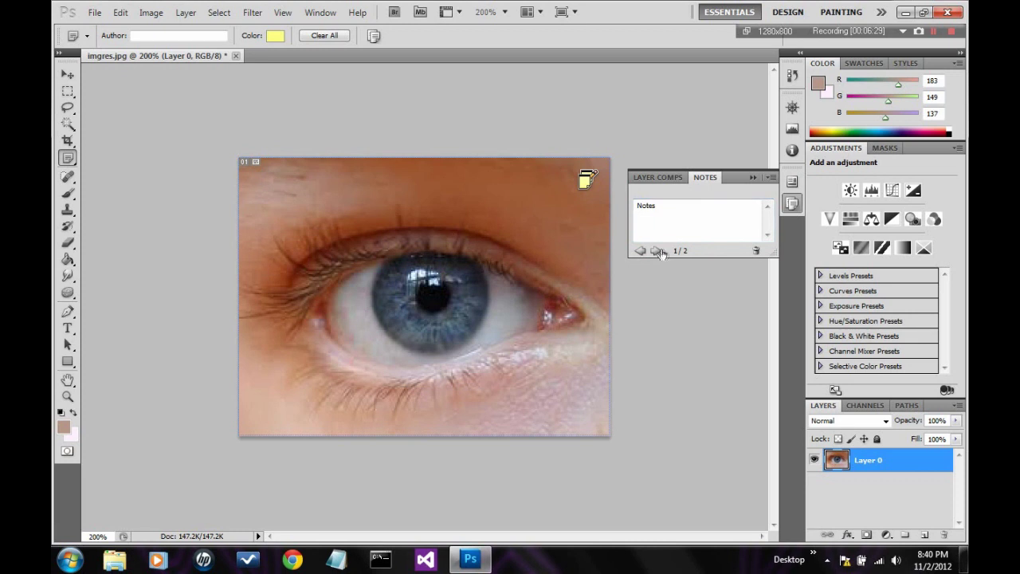
pyautogui.click(655, 251)
pyautogui.click(641, 251)
pyautogui.click(753, 177)
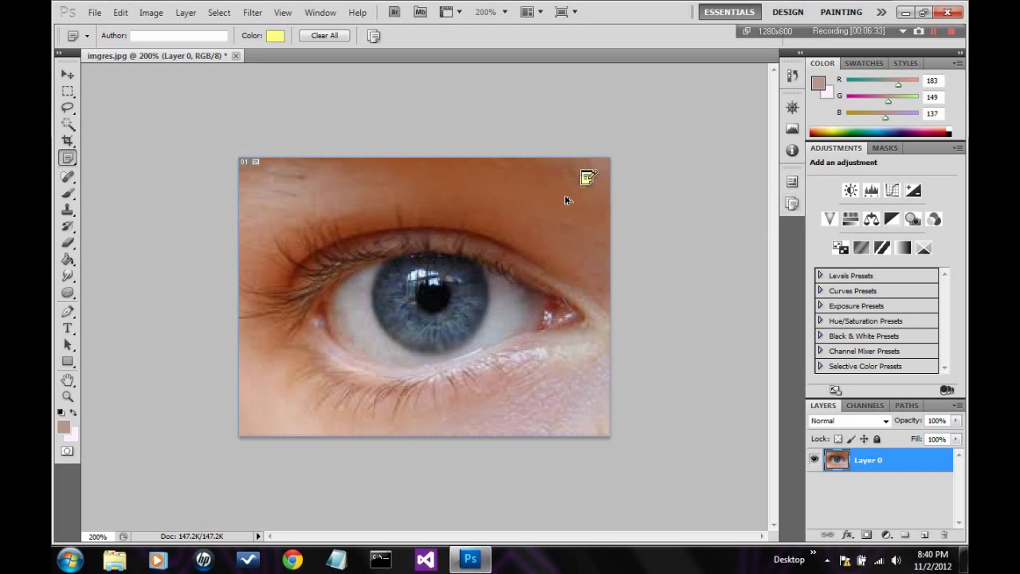
# Step: Step back in the history until both notes are removed from the photo
pyautogui.hotkey('ctrl', 'alt', 'z')
pyautogui.hotkey('ctrl', 'alt', 'z')
pyautogui.hotkey('ctrl', 'alt', 'z')
pyautogui.hotkey('ctrl', 'alt', 'z')
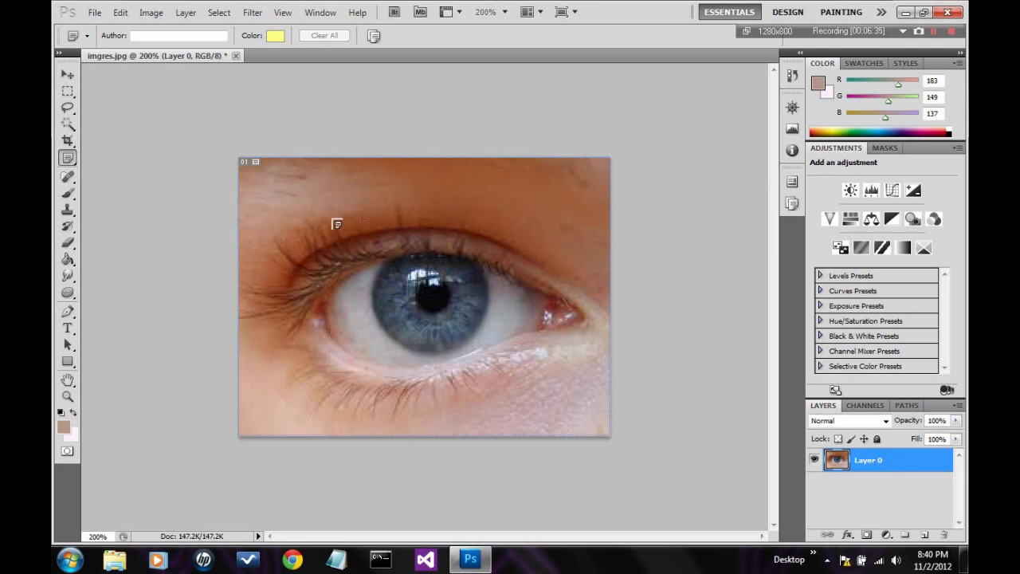
# Step: Clear the restored color samplers with the Color Sampler tool and switch back to the Eyedropper tool
pyautogui.rightClick(74, 158)
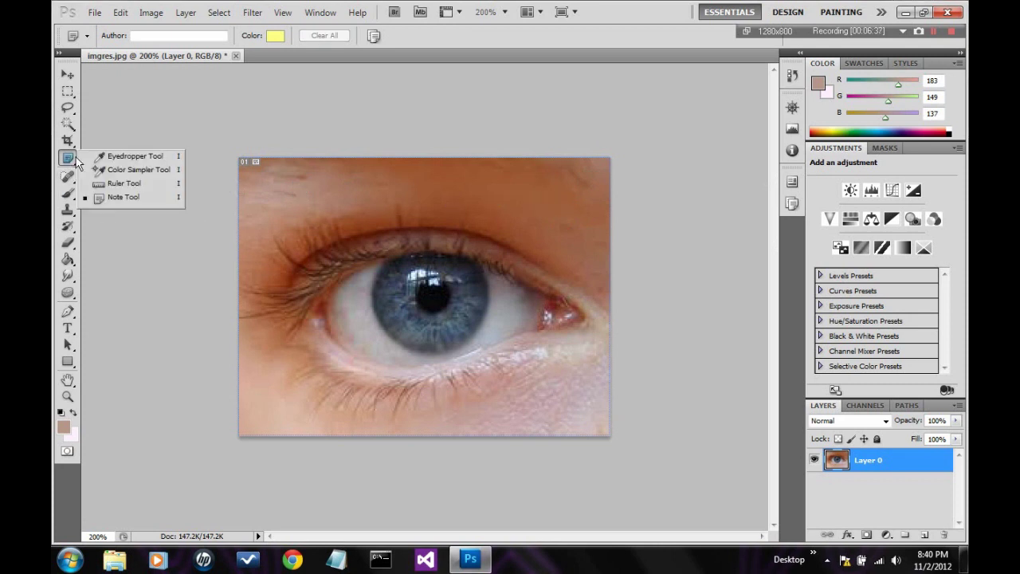
pyautogui.click(102, 156)
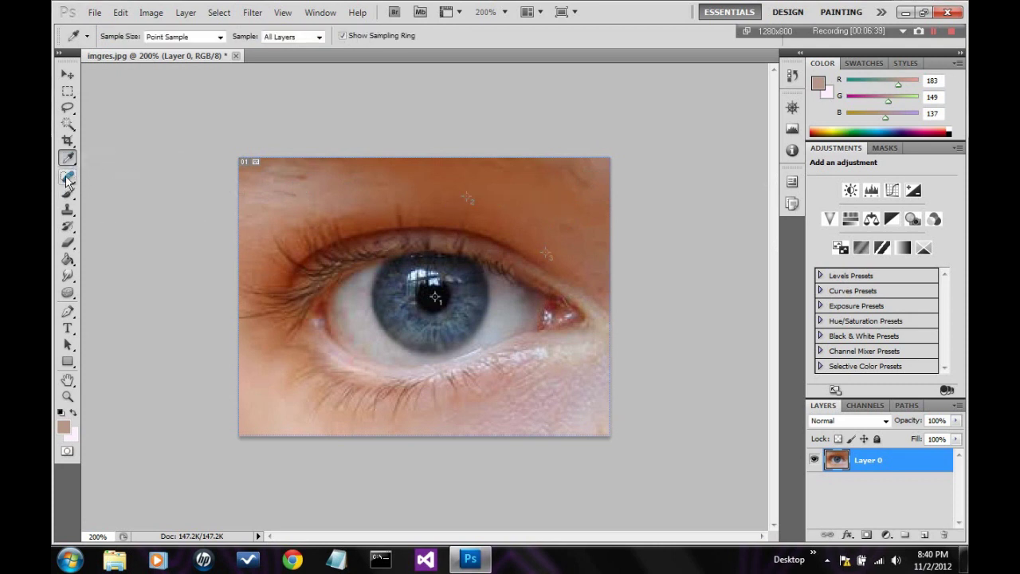
pyautogui.click(64, 179)
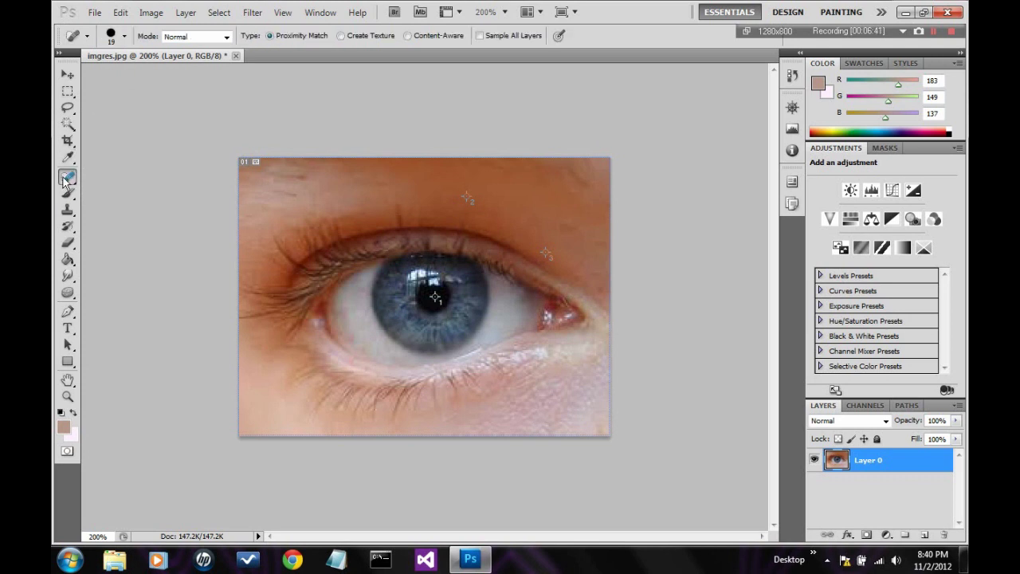
pyautogui.click(70, 161)
pyautogui.moveTo(114, 174); pyautogui.dragTo(116, 171)
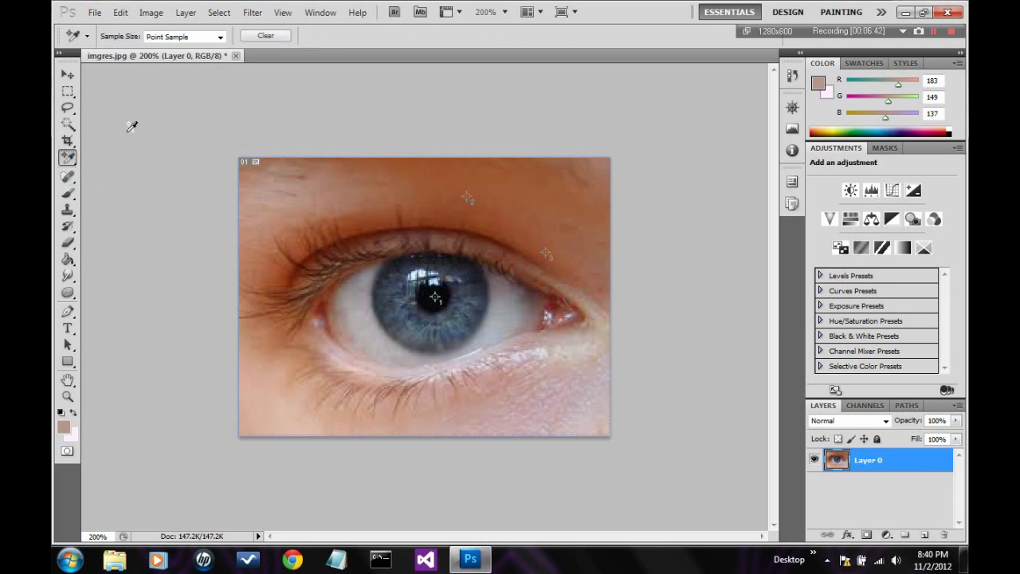
pyautogui.click(264, 36)
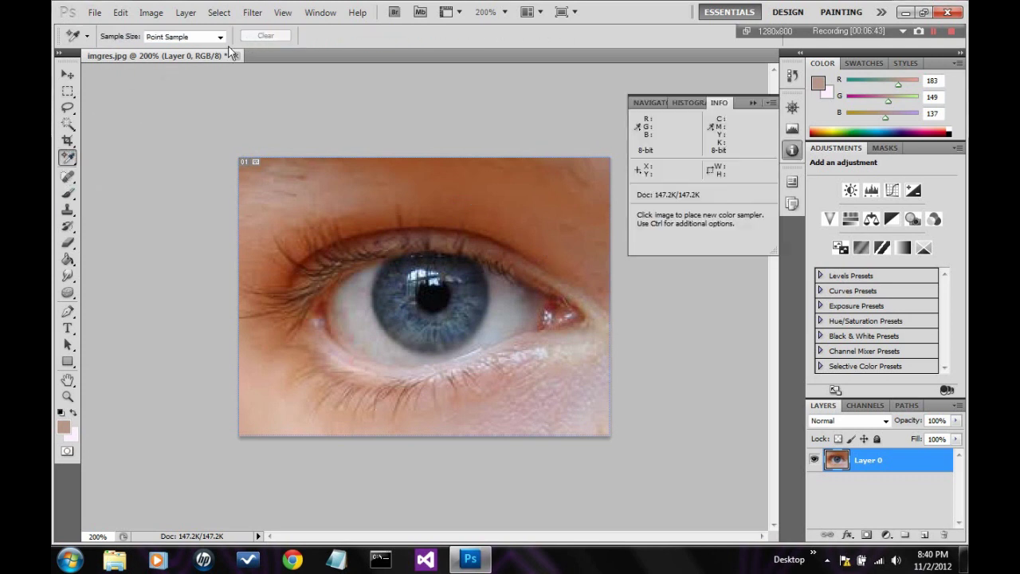
pyautogui.click(753, 103)
pyautogui.moveTo(68, 157); pyautogui.dragTo(116, 153)
# Step: Set the Brush tool's size to 8 px and dab a light skin-colored spot on the skin above the eye
pyautogui.click(68, 176)
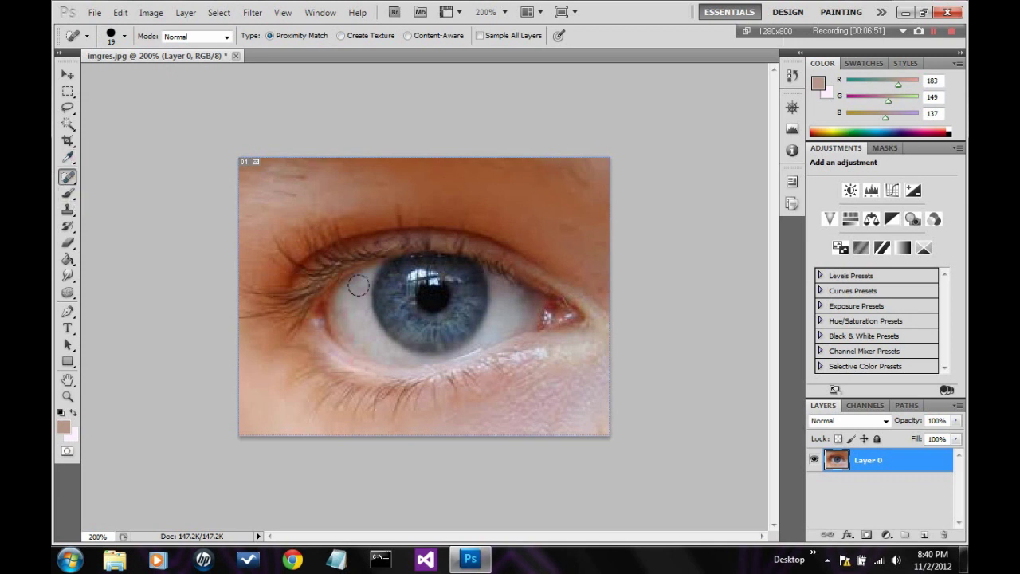
pyautogui.click(67, 193)
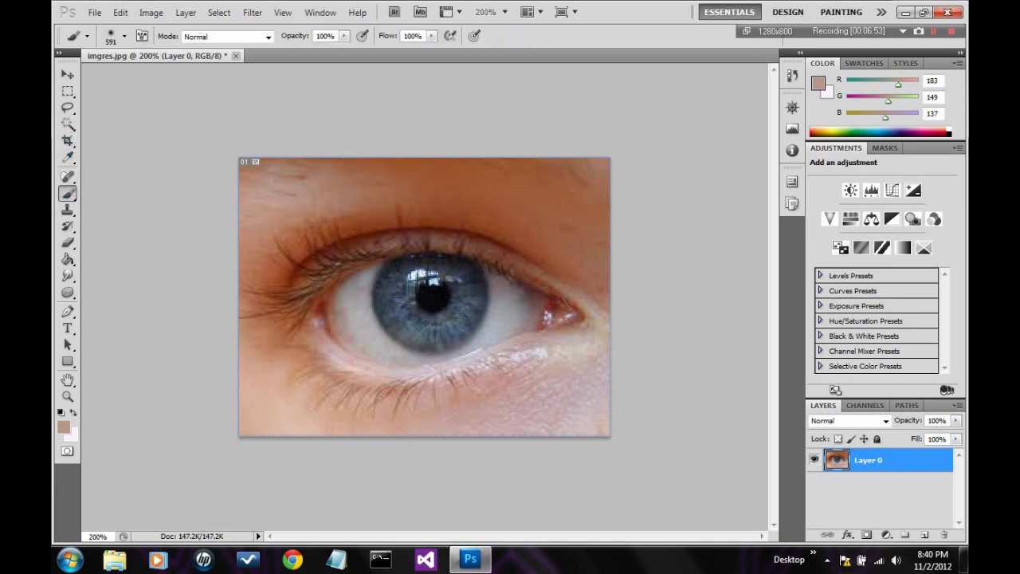
pyautogui.rightClick(423, 287)
pyautogui.moveTo(561, 311); pyautogui.dragTo(476, 309)
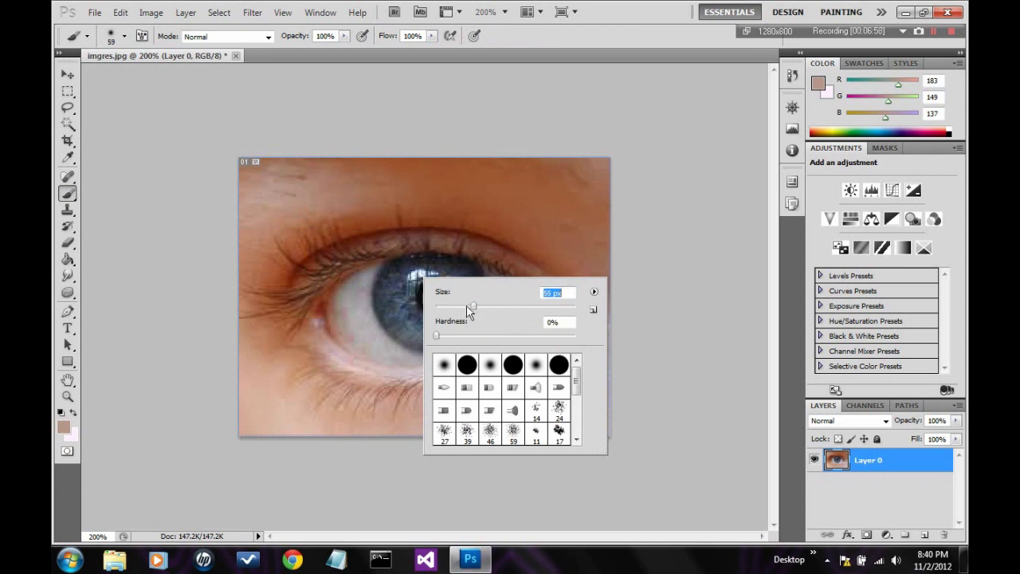
pyautogui.moveTo(445, 311); pyautogui.dragTo(441, 310)
pyautogui.click(319, 194)
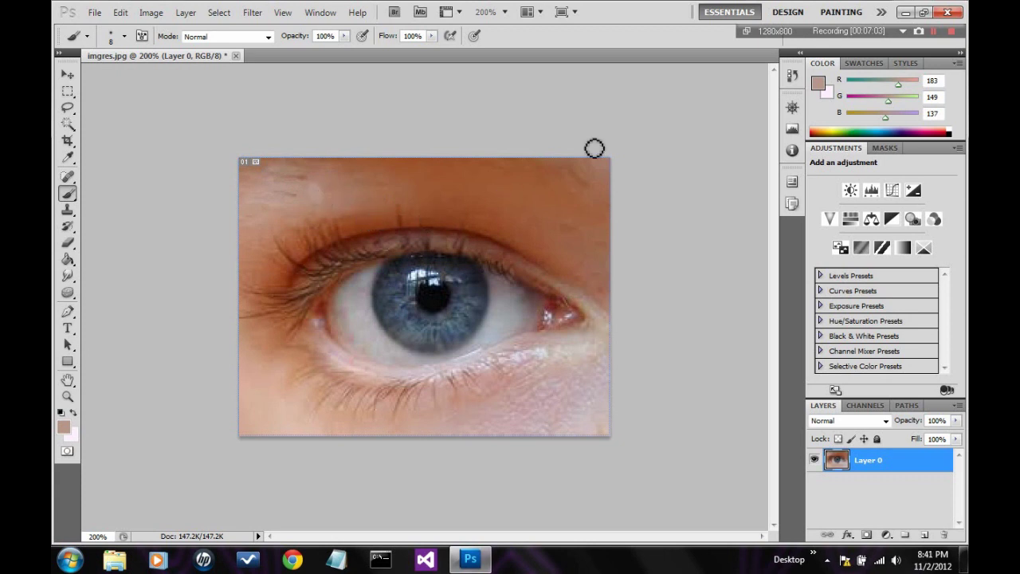
# Step: Paint a black dot over the light spot above the eye and remove it with the Spot Healing Brush
pyautogui.click(949, 131)
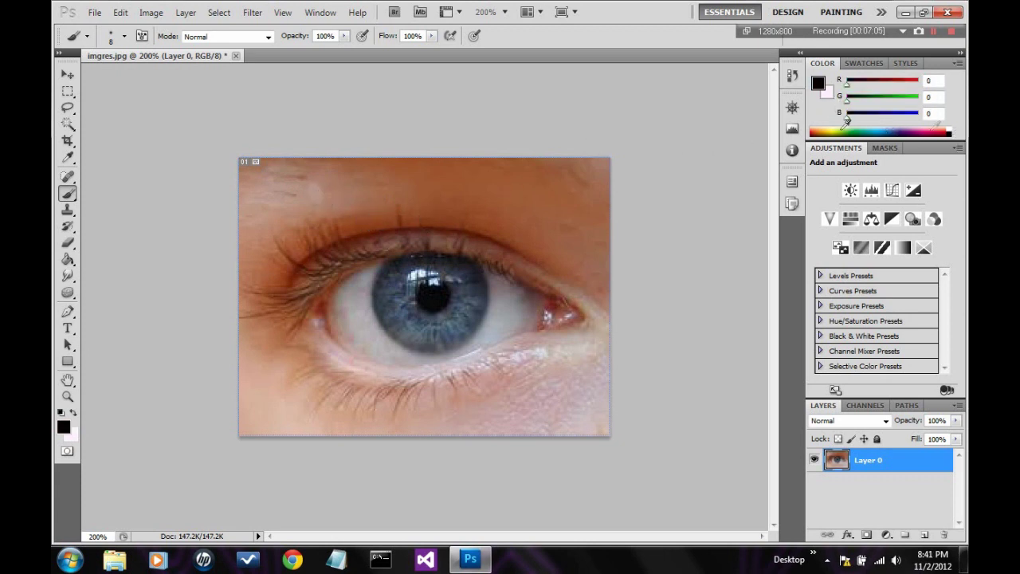
pyautogui.click(315, 192)
pyautogui.click(67, 176)
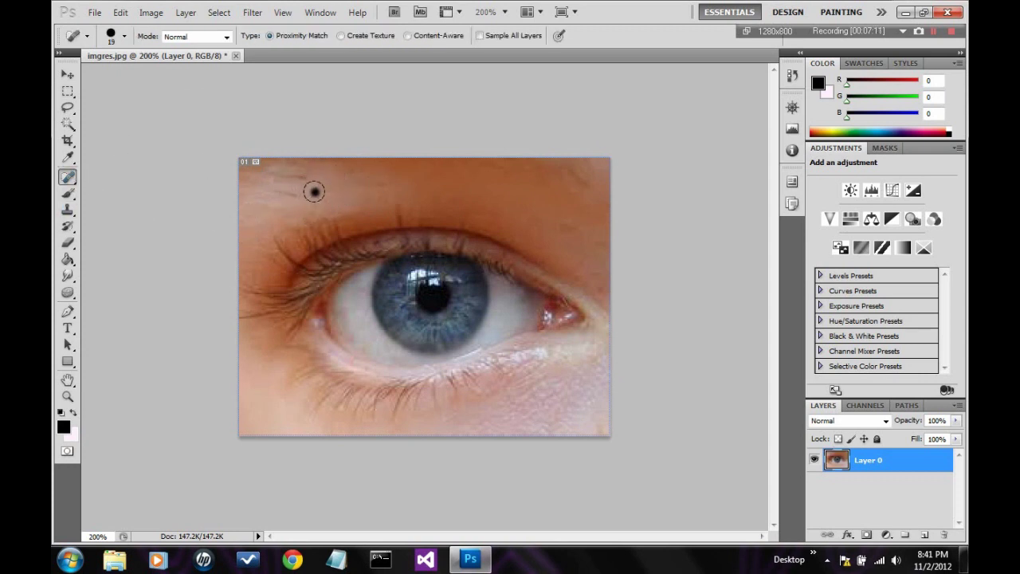
pyautogui.click(315, 192)
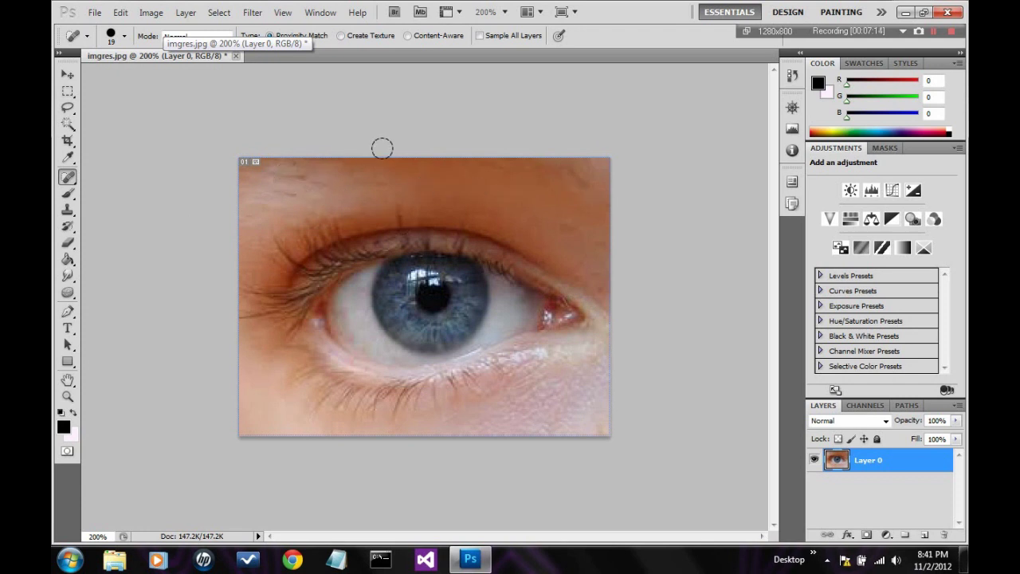
# Step: Restore the black dot, try the Spot Healing Brush beside the iris and undo that, and heal the dot again
pyautogui.hotkey('ctrl', 'z')
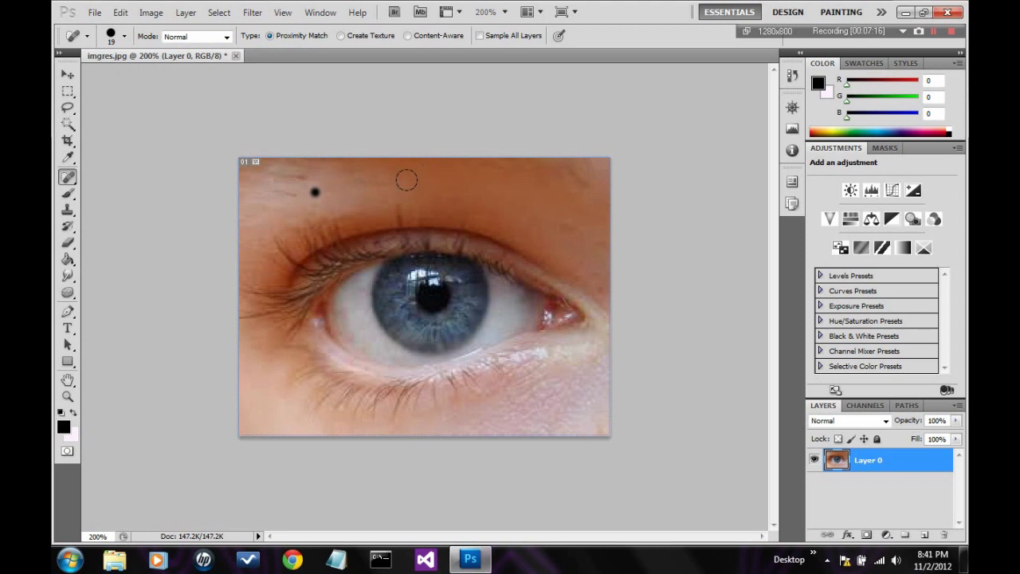
pyautogui.click(358, 309)
pyautogui.click(384, 315)
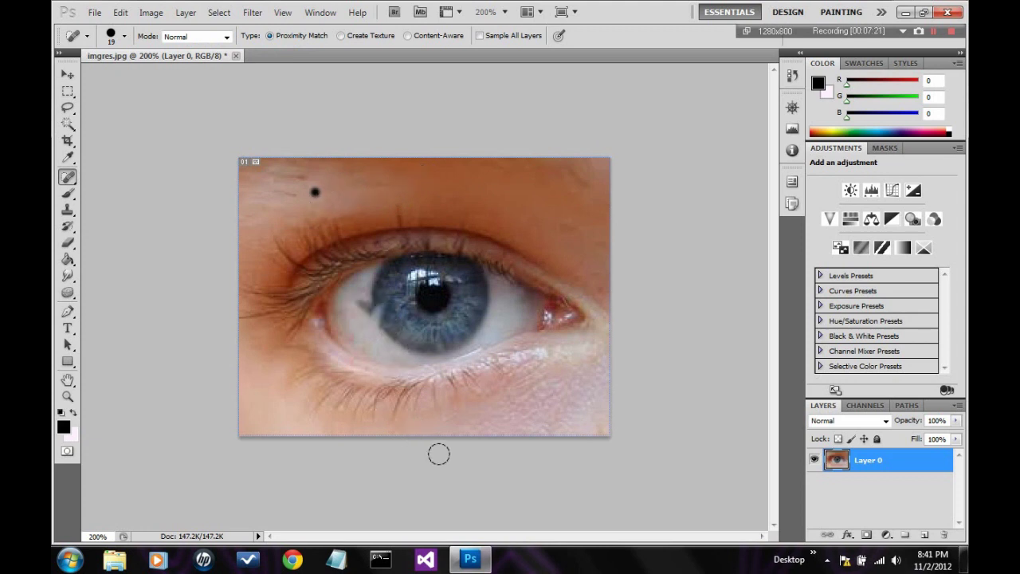
pyautogui.hotkey('ctrl', 'alt', 'z')
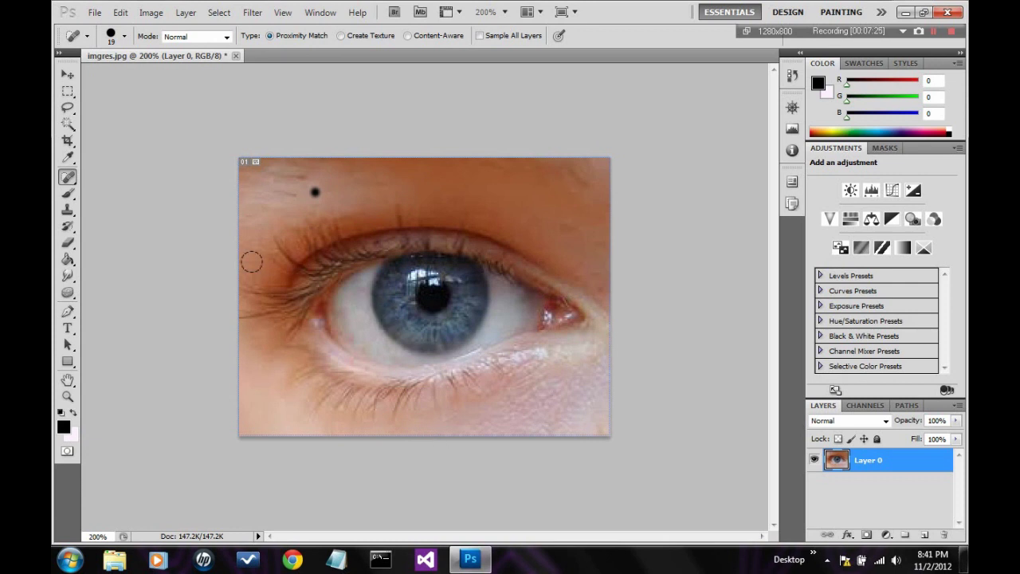
pyautogui.click(313, 191)
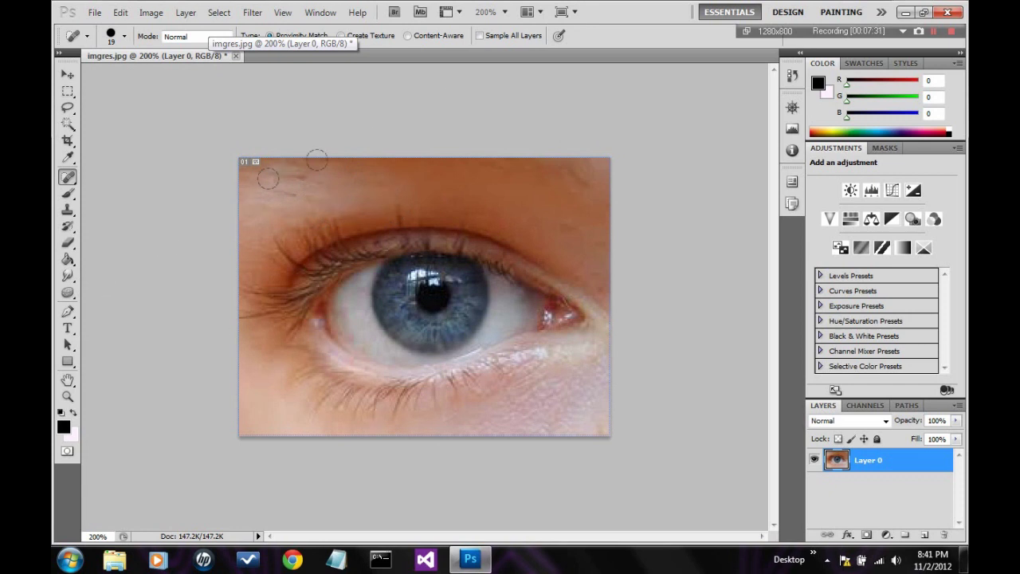
# Step: Switch to the Healing Brush tool and look over its Clone Source settings
pyautogui.click(67, 176)
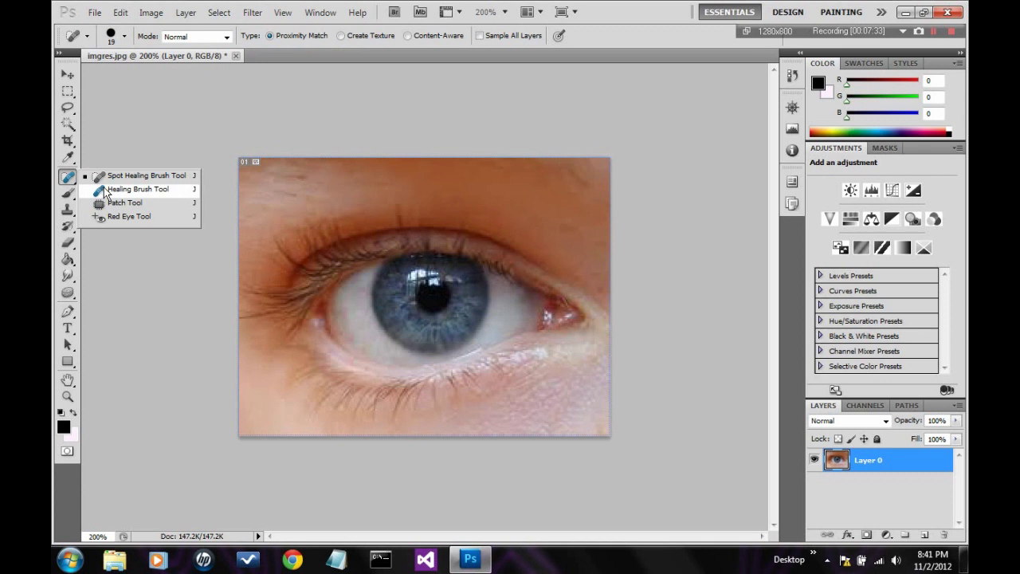
pyautogui.click(137, 189)
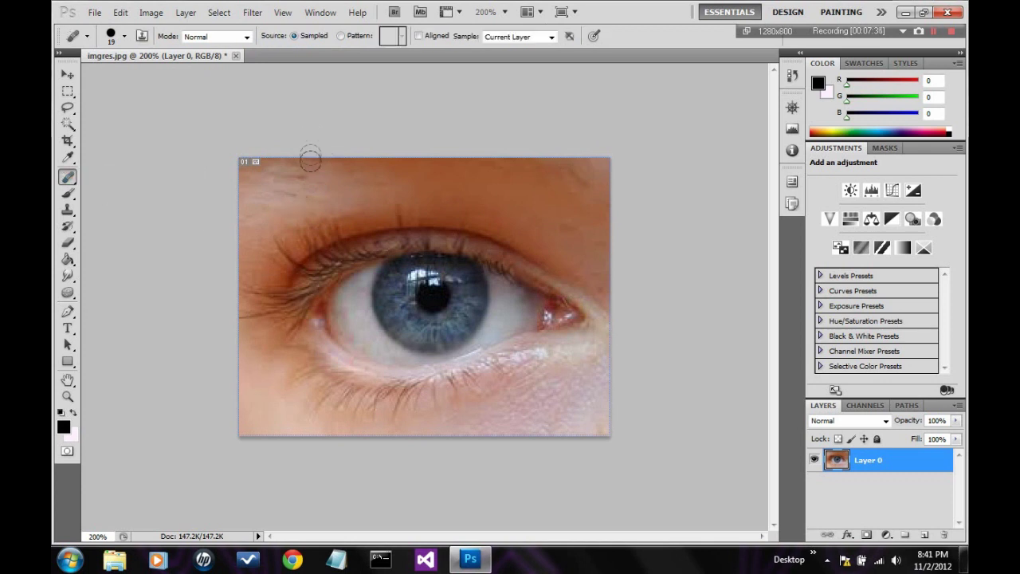
pyautogui.click(143, 36)
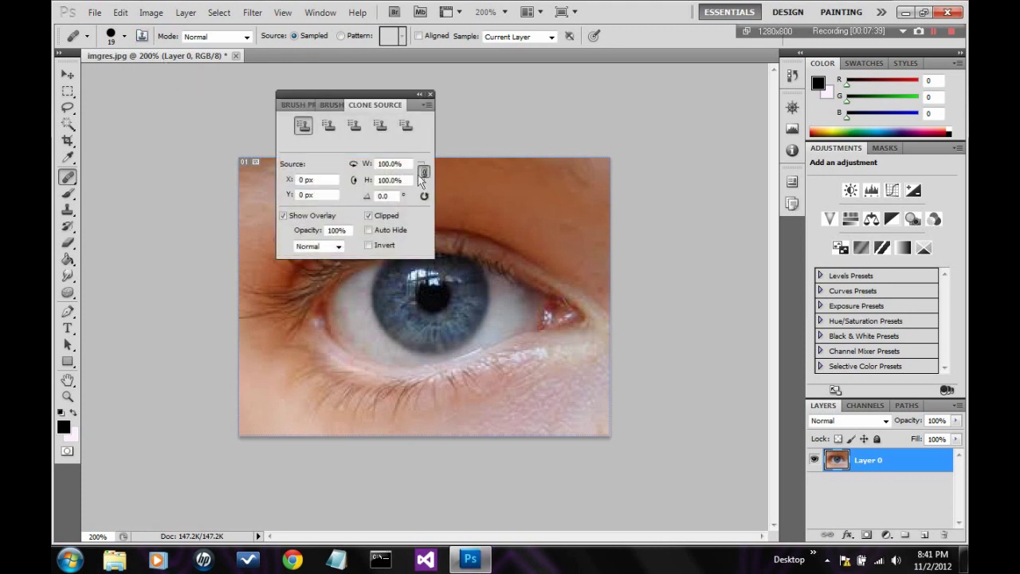
pyautogui.click(430, 95)
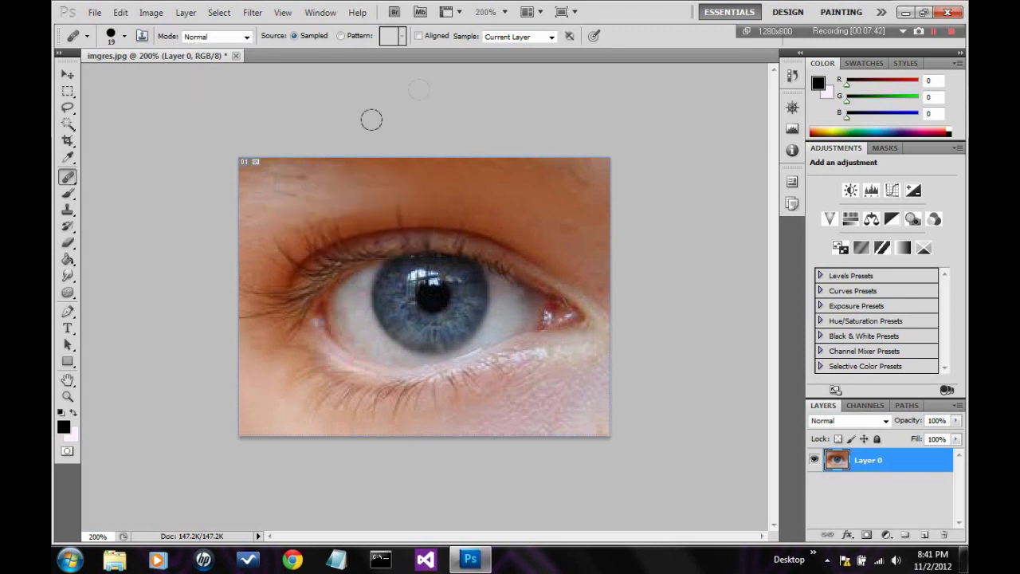
# Step: Sample the light skin above the outer lashes as the healing source and dab it over the skin above the eye with the Healing Brush
pyautogui.keyDown('alt'); pyautogui.click(285, 192); pyautogui.keyUp('alt')
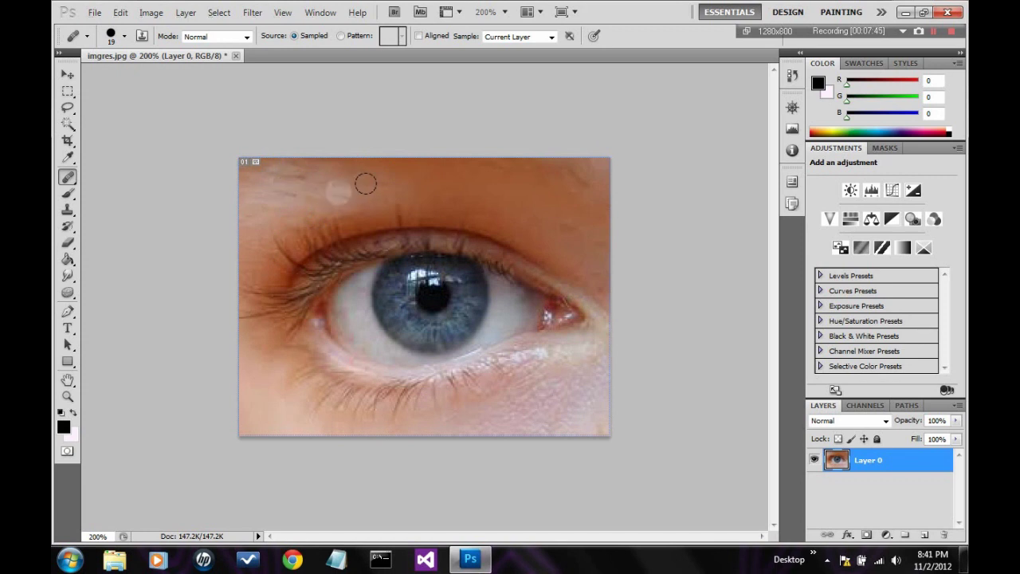
pyautogui.click(483, 201)
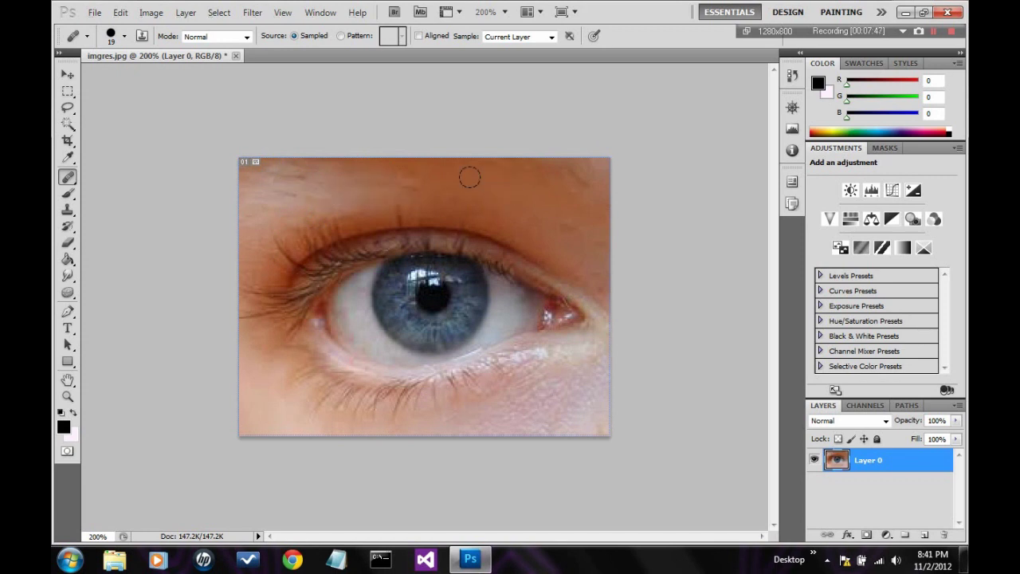
pyautogui.moveTo(470, 180); pyautogui.dragTo(514, 183)
pyautogui.click(581, 207)
pyautogui.click(540, 193)
pyautogui.click(482, 179)
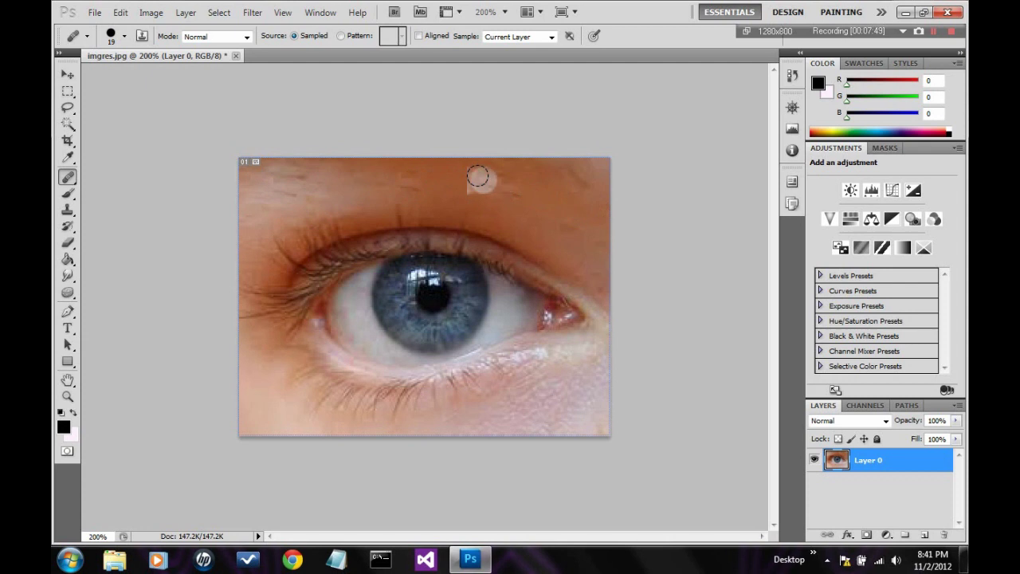
pyautogui.click(469, 183)
pyautogui.click(468, 187)
pyautogui.click(487, 197)
pyautogui.click(507, 191)
pyautogui.click(558, 239)
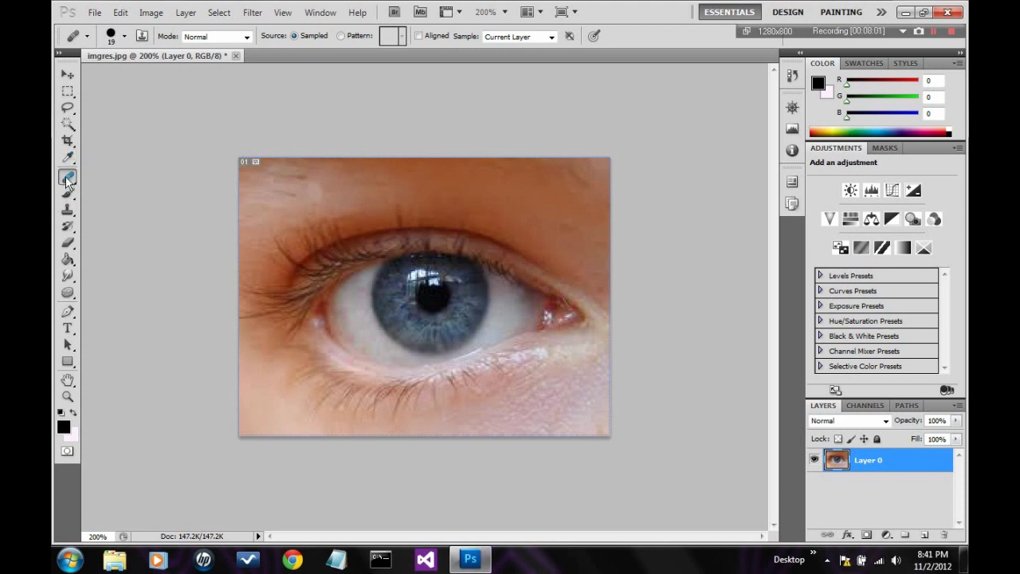
# Step: Outline a small area of skin above the eye with the Patch tool, fill it with the pattern and deselect it
pyautogui.moveTo(67, 181)
pyautogui.mouseDown()
pyautogui.moveTo(88, 177)
pyautogui.moveTo(111, 201)
pyautogui.mouseUp()
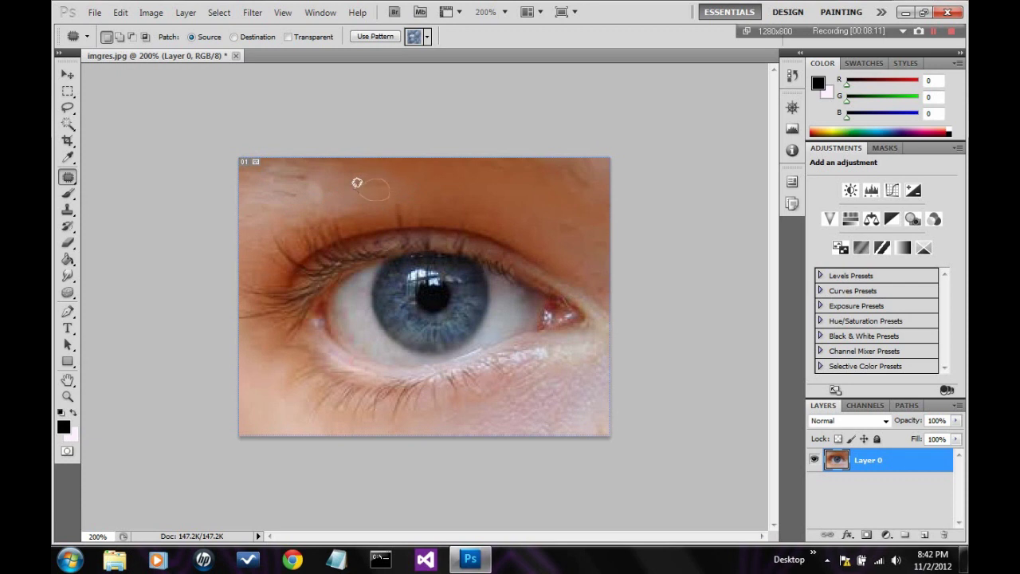
pyautogui.moveTo(357, 183); pyautogui.dragTo(358, 184)
pyautogui.click(427, 40)
pyautogui.click(377, 38)
pyautogui.click(364, 37)
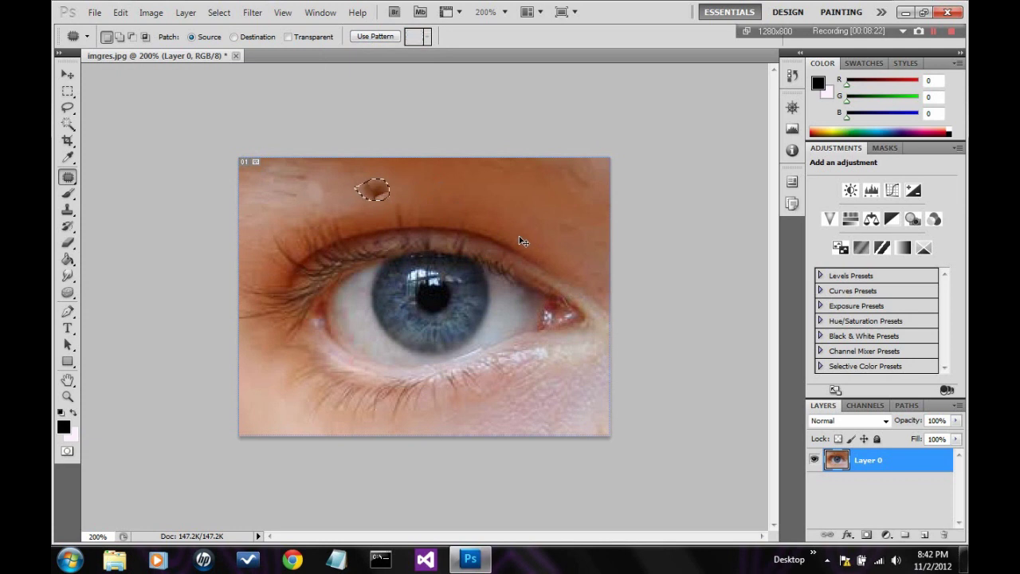
pyautogui.hotkey('ctrl', 'd')
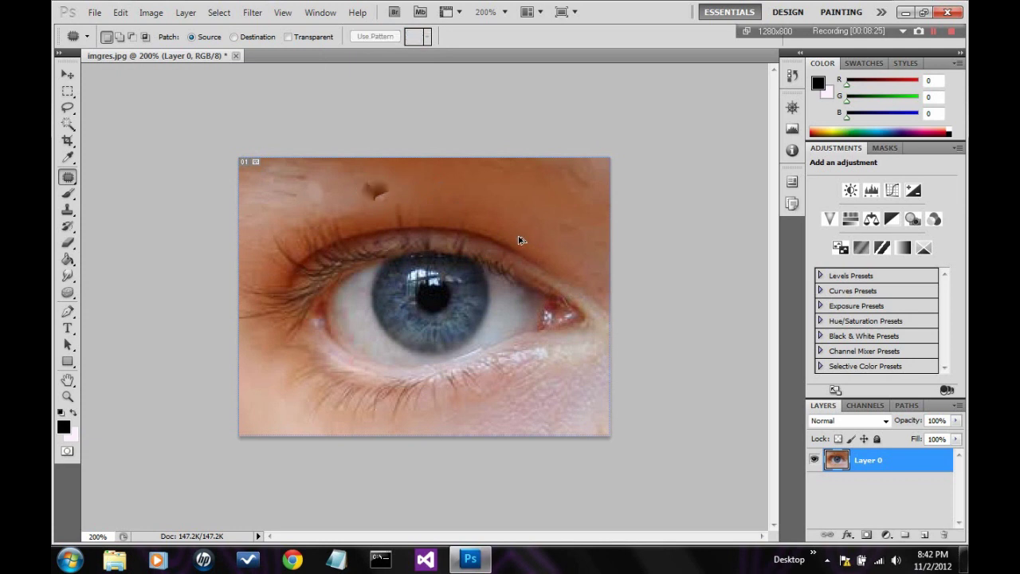
# Step: Step back to before the pattern fill of the small skin area and clear the selection
pyautogui.hotkey('ctrl', 'alt', 'z')
pyautogui.hotkey('ctrl', 'alt', 'z')
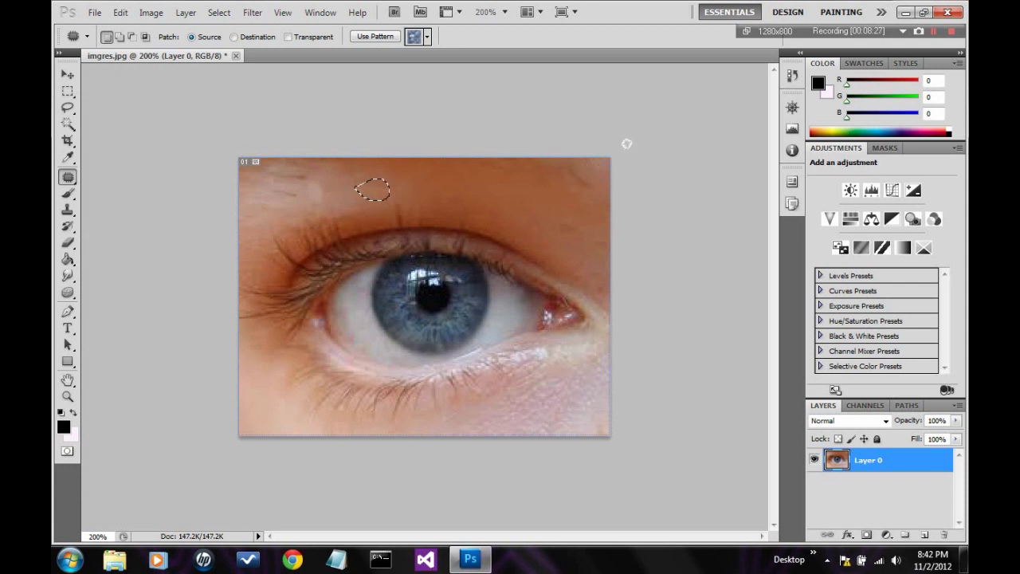
pyautogui.hotkey('ctrl', 'd')
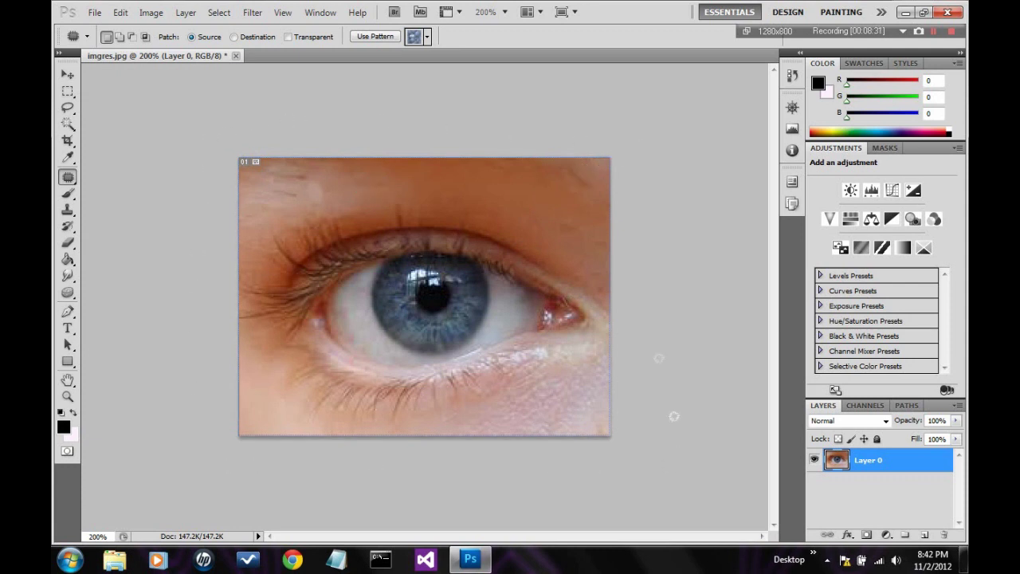
# Step: Select the whole photo, fill it with the Patch tool's pattern, and undo the fill and deselect
pyautogui.hotkey('ctrl', 'a')
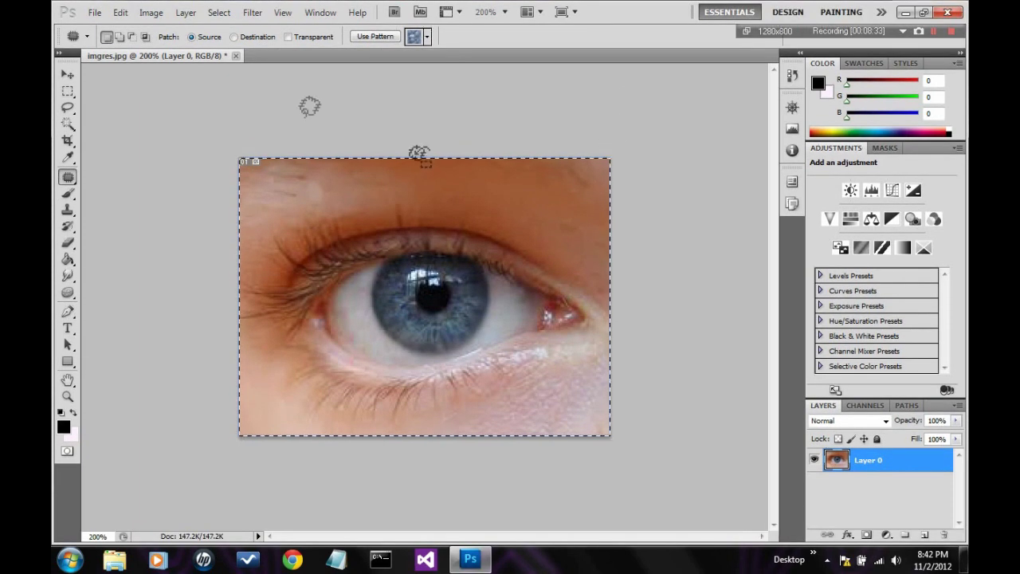
pyautogui.click(374, 36)
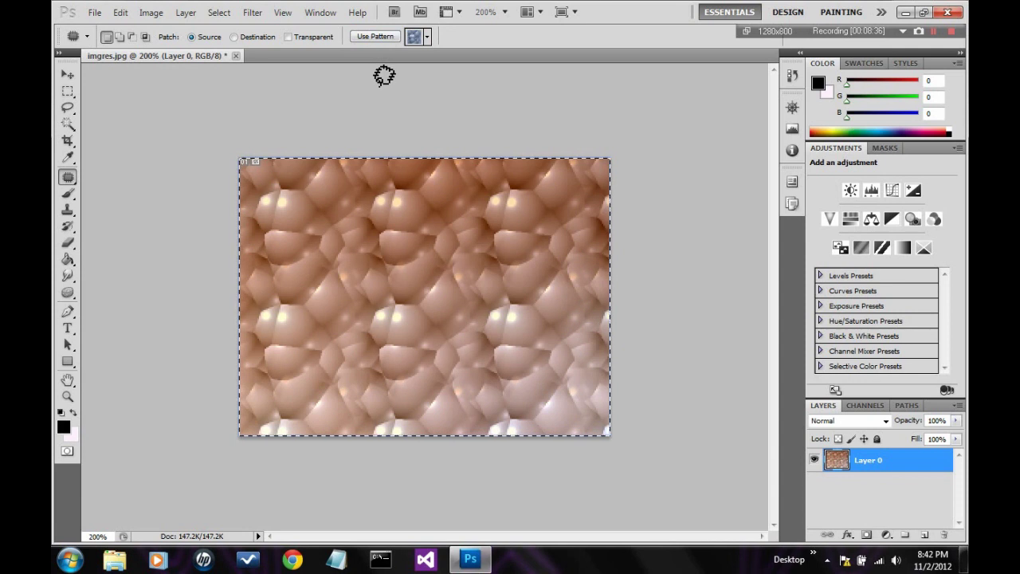
pyautogui.hotkey('ctrl', 'z')
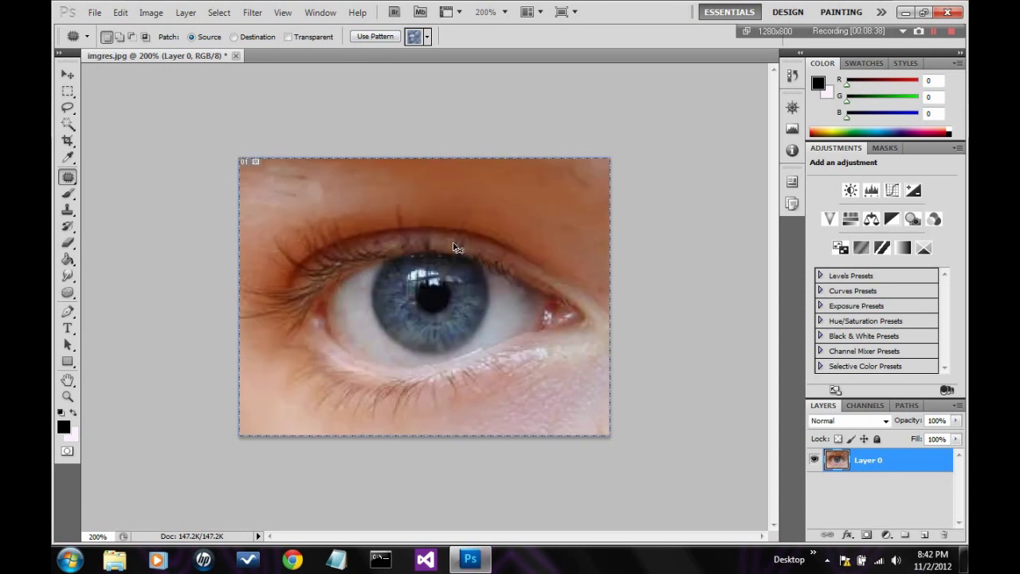
pyautogui.hotkey('ctrl', 'd')
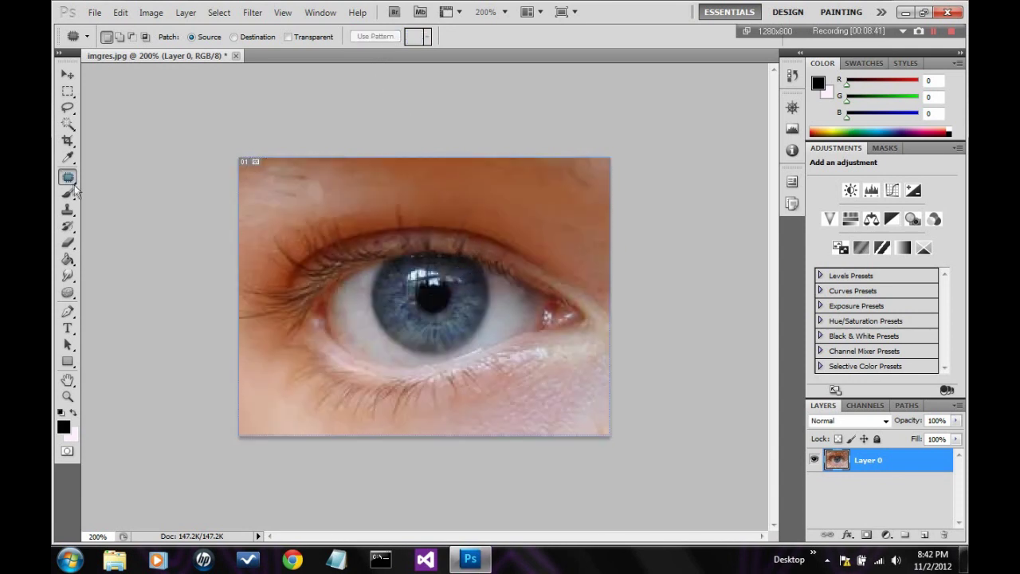
# Step: Switch to the Red Eye tool and return to the Spot Healing Brush
pyautogui.rightClick(68, 181)
pyautogui.click(128, 216)
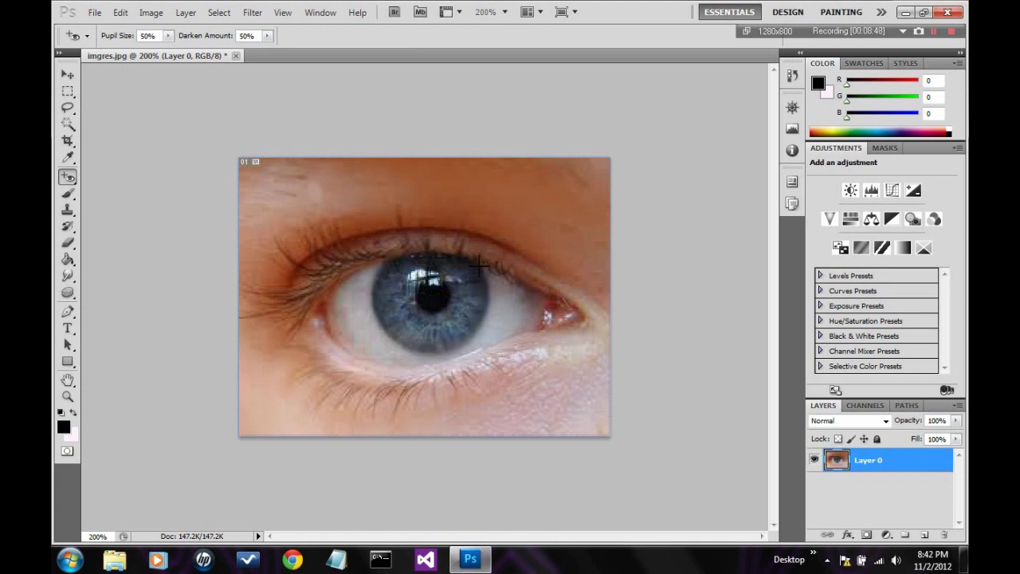
pyautogui.click(69, 178)
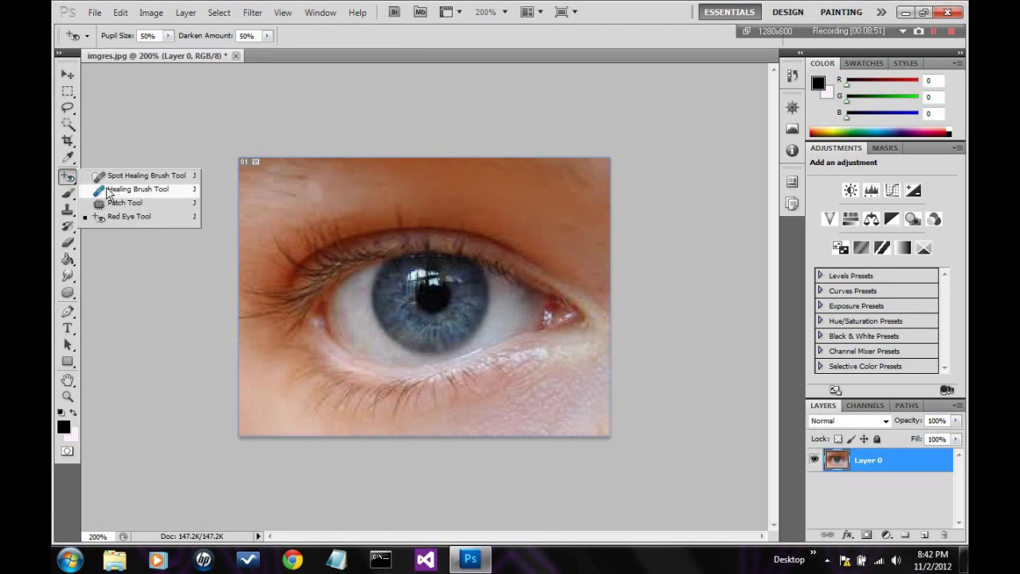
pyautogui.click(137, 174)
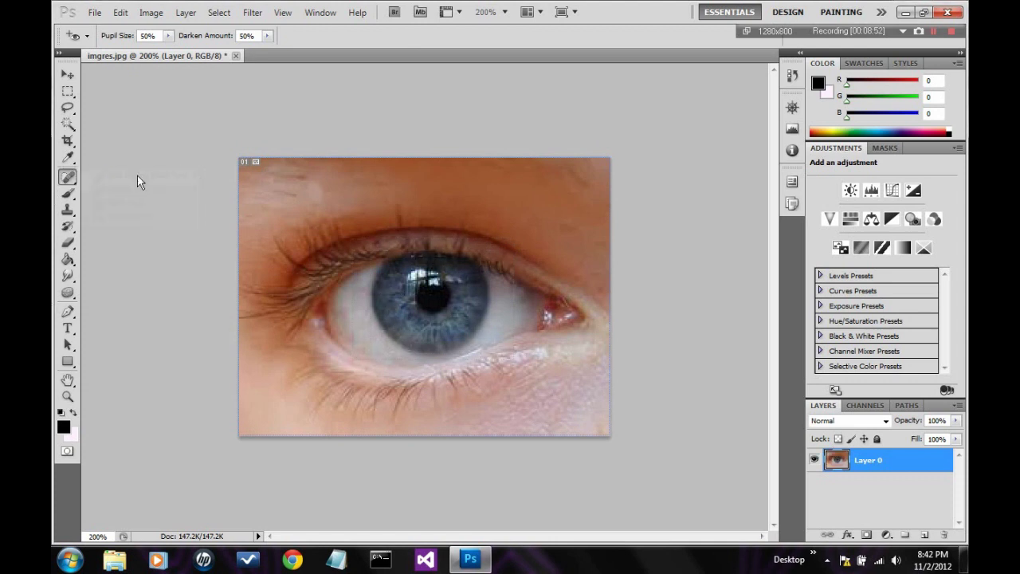
# Step: Scribble black strokes across the whole photo with the Brush tool and remove them
pyautogui.click(68, 195)
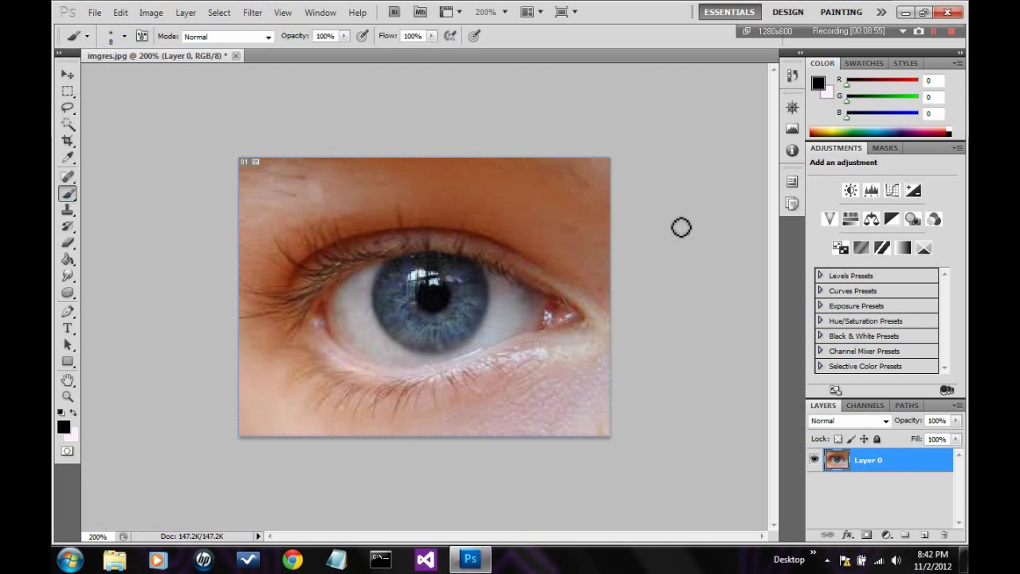
pyautogui.moveTo(598, 174); pyautogui.dragTo(211, 318)
pyautogui.moveTo(555, 160); pyautogui.dragTo(232, 266)
pyautogui.moveTo(506, 548)
pyautogui.mouseDown()
pyautogui.moveTo(241, 352)
pyautogui.moveTo(298, 310)
pyautogui.moveTo(420, 344)
pyautogui.moveTo(412, 483)
pyautogui.moveTo(305, 299)
pyautogui.moveTo(371, 230)
pyautogui.moveTo(487, 362)
pyautogui.moveTo(613, 398)
pyautogui.mouseUp()
pyautogui.moveTo(374, 303)
pyautogui.mouseDown()
pyautogui.moveTo(315, 399)
pyautogui.moveTo(255, 192)
pyautogui.mouseUp()
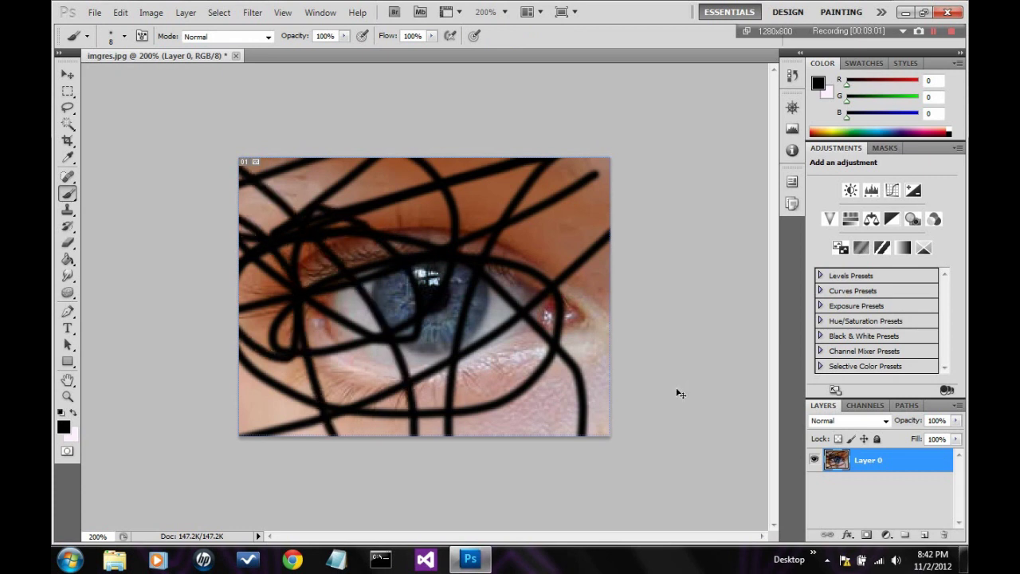
pyautogui.press('F12')
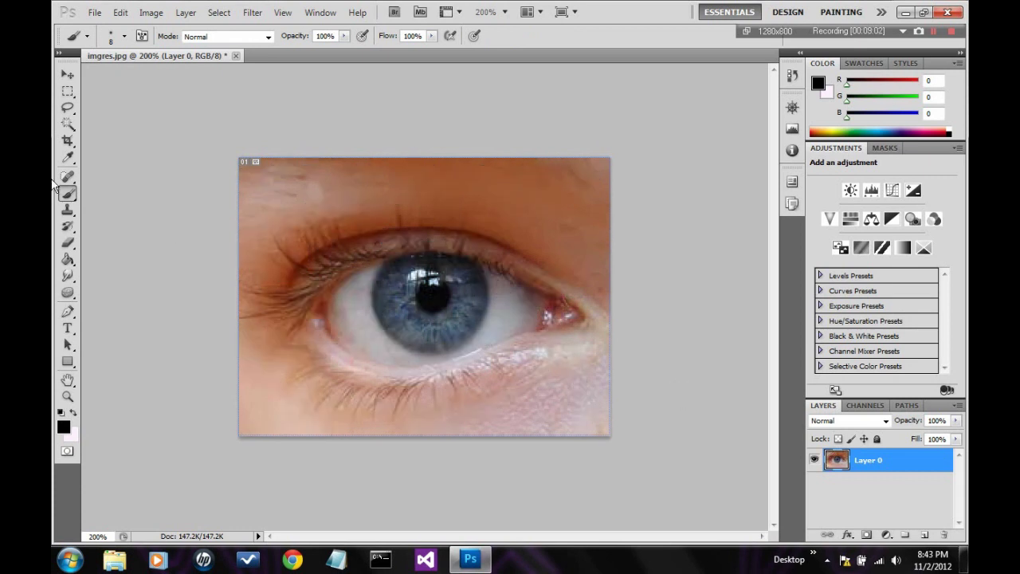
# Step: Draw thin black freehand lines over the eye with the 1 px Pencil tool and undo them
pyautogui.rightClick(69, 197)
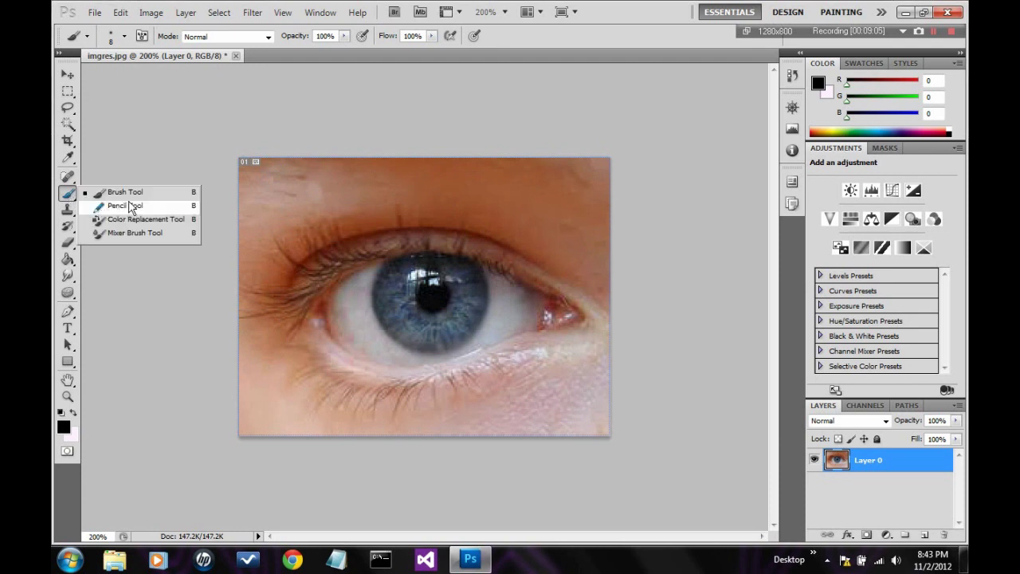
pyautogui.click(126, 206)
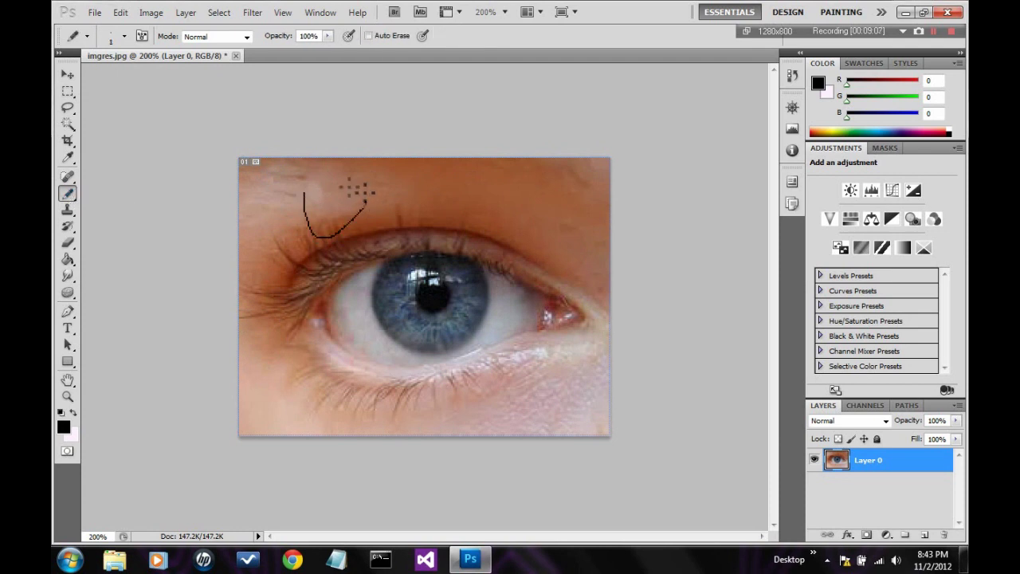
pyautogui.moveTo(363, 201)
pyautogui.mouseDown()
pyautogui.moveTo(292, 211)
pyautogui.moveTo(383, 269)
pyautogui.moveTo(439, 215)
pyautogui.moveTo(406, 303)
pyautogui.mouseUp()
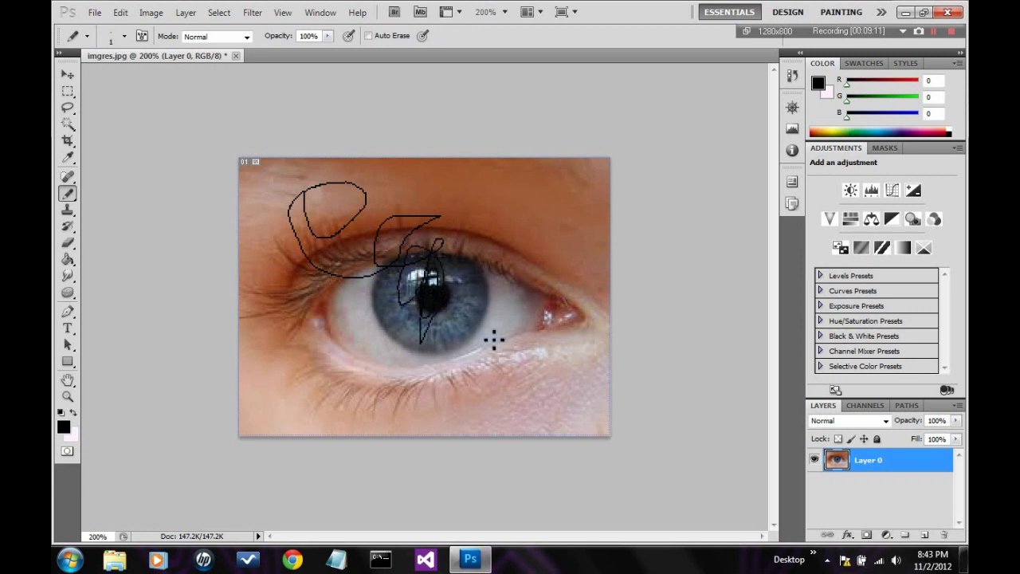
pyautogui.hotkey('ctrl', 'alt', 'z')
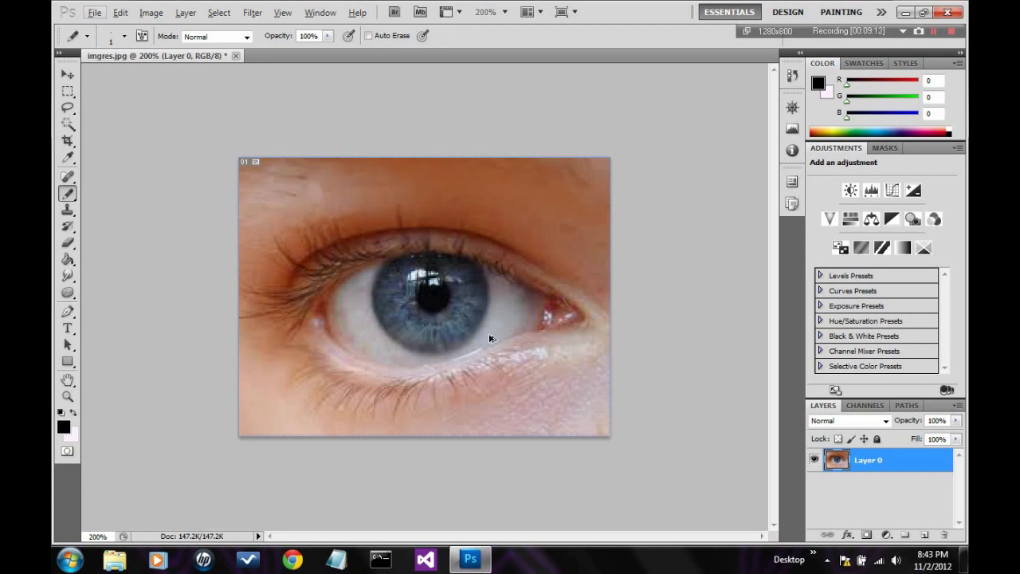
# Step: Try recoloring the skin above the eye and the pupil with the Color Replacement tool
pyautogui.rightClick(66, 198)
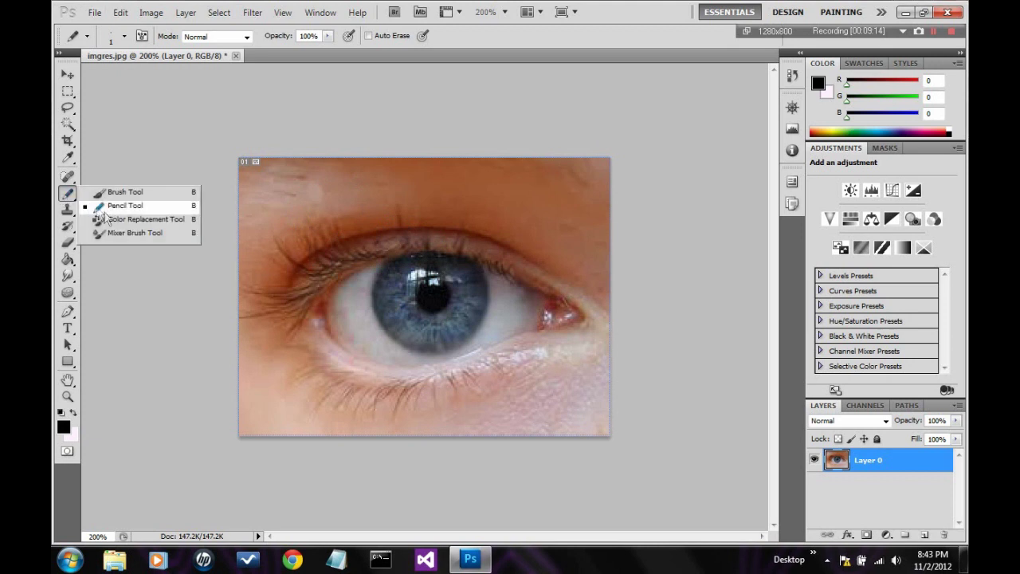
pyautogui.click(103, 220)
pyautogui.click(291, 201)
pyautogui.moveTo(301, 228); pyautogui.dragTo(305, 230)
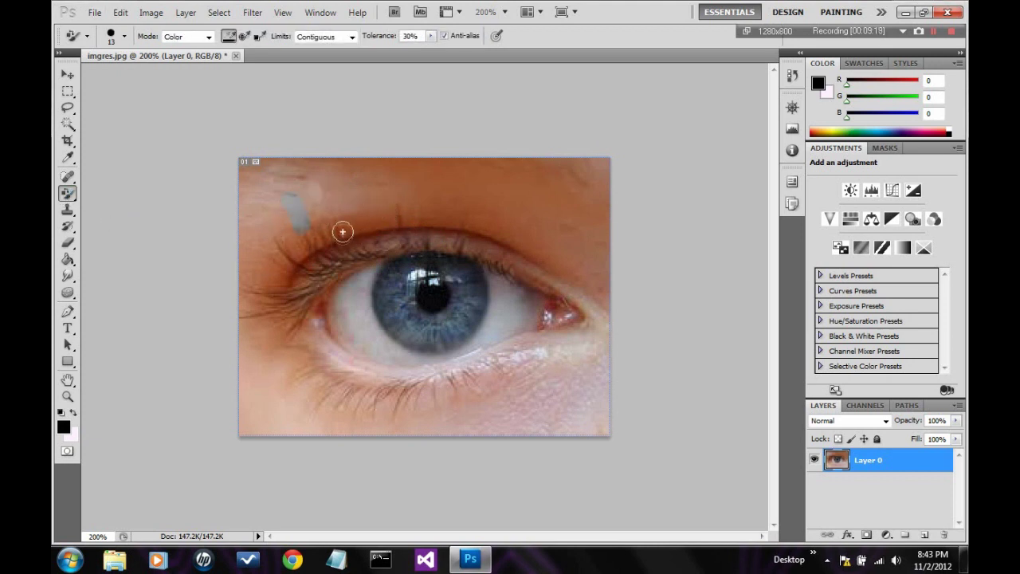
pyautogui.moveTo(330, 203)
pyautogui.mouseDown()
pyautogui.moveTo(292, 221)
pyautogui.moveTo(331, 201)
pyautogui.moveTo(300, 219)
pyautogui.moveTo(283, 206)
pyautogui.moveTo(330, 198)
pyautogui.moveTo(278, 229)
pyautogui.moveTo(307, 186)
pyautogui.moveTo(250, 240)
pyautogui.moveTo(335, 152)
pyautogui.moveTo(203, 281)
pyautogui.moveTo(314, 135)
pyautogui.moveTo(204, 267)
pyautogui.moveTo(257, 210)
pyautogui.moveTo(299, 145)
pyautogui.moveTo(189, 271)
pyautogui.moveTo(276, 165)
pyautogui.mouseUp()
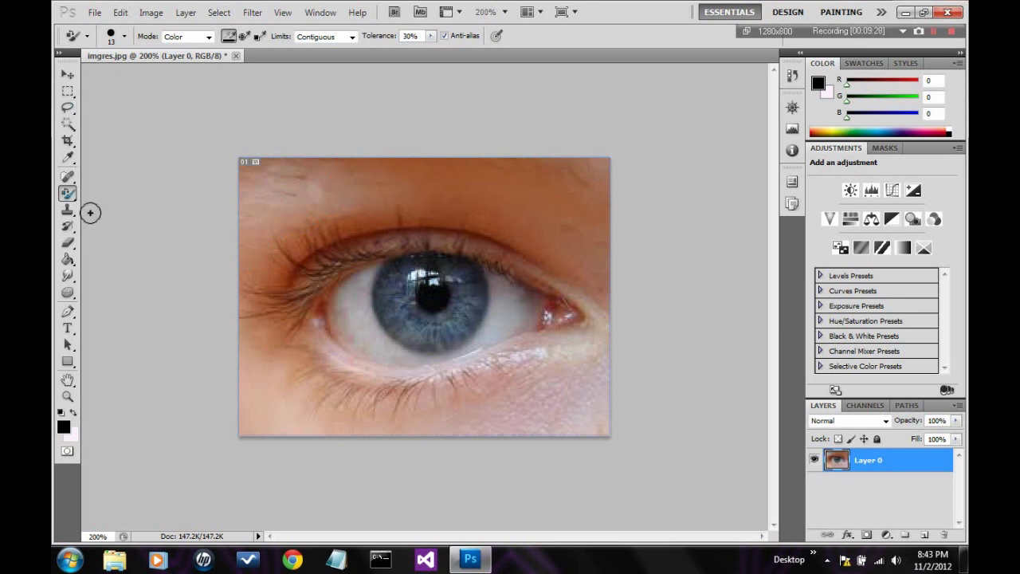
pyautogui.click(429, 293)
# Step: Try a Mixer Brush stroke on the skin above the eye, then return to the Brush tool
pyautogui.click(67, 196)
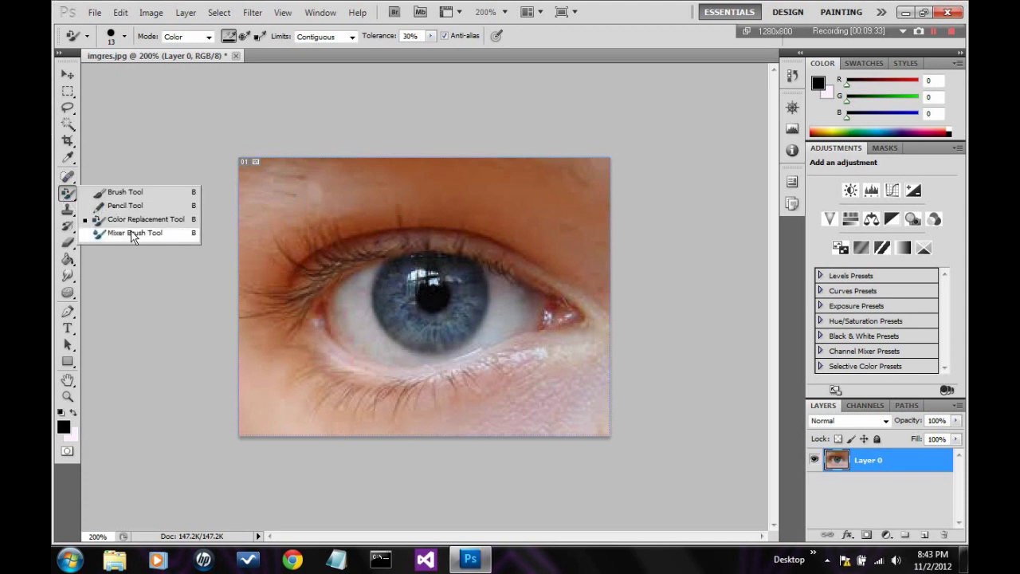
pyautogui.click(129, 233)
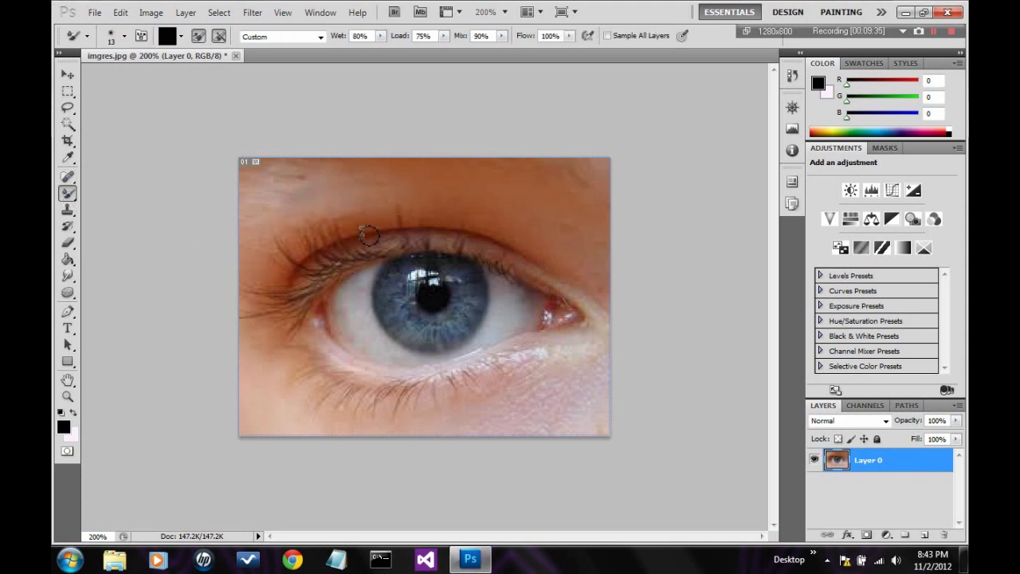
pyautogui.moveTo(342, 190)
pyautogui.mouseDown()
pyautogui.moveTo(300, 187)
pyautogui.moveTo(251, 211)
pyautogui.moveTo(306, 178)
pyautogui.moveTo(224, 224)
pyautogui.moveTo(264, 167)
pyautogui.moveTo(259, 182)
pyautogui.moveTo(221, 199)
pyautogui.moveTo(216, 171)
pyautogui.moveTo(278, 161)
pyautogui.moveTo(280, 192)
pyautogui.moveTo(224, 220)
pyautogui.moveTo(321, 165)
pyautogui.mouseUp()
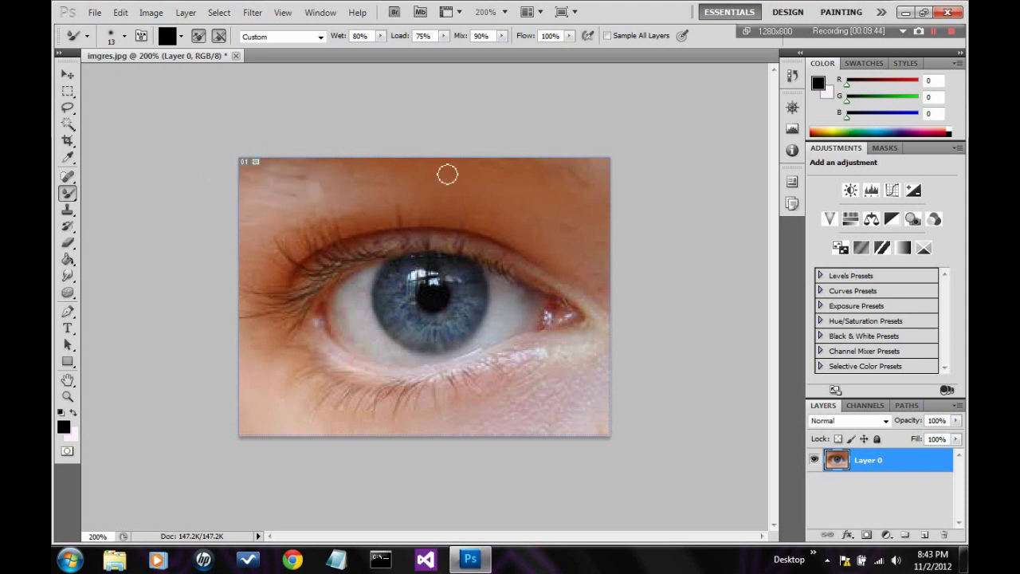
pyautogui.rightClick(67, 194)
pyautogui.click(111, 192)
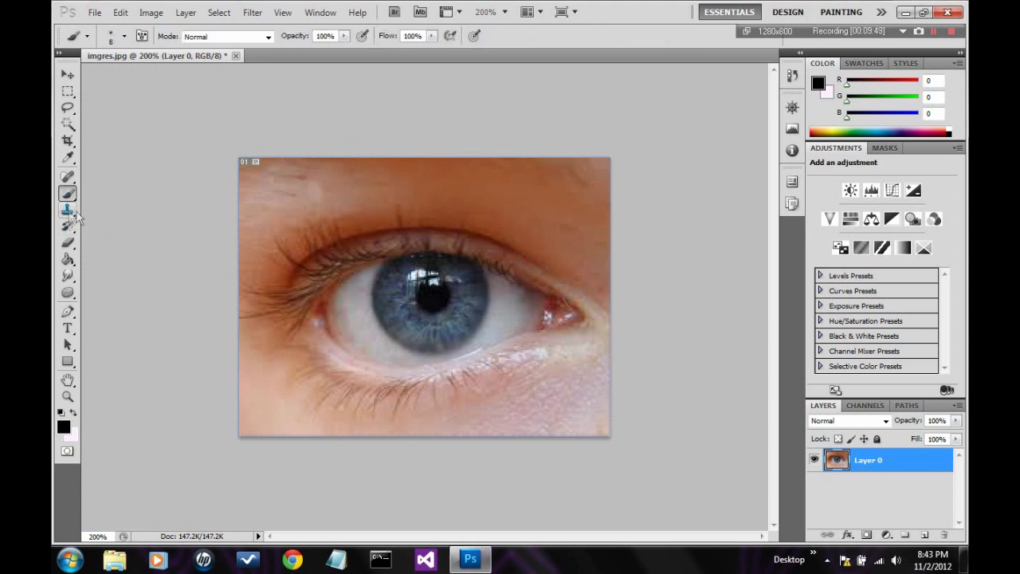
# Step: Clone a patch of the blue iris onto the skin above the eye with the Clone Stamp and undo the stamps
pyautogui.click(68, 210)
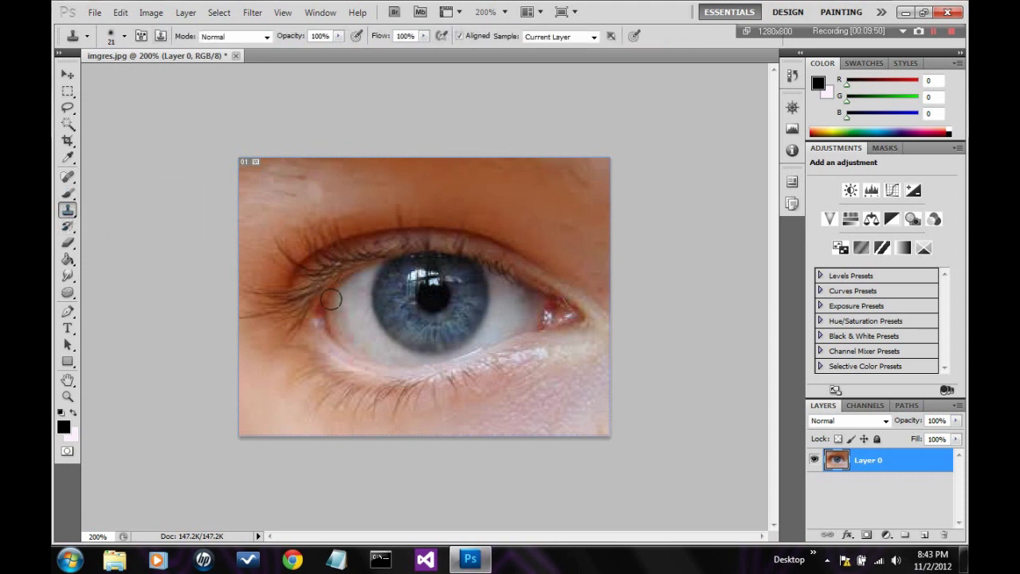
pyautogui.keyDown('alt'); pyautogui.click(399, 314); pyautogui.keyUp('alt')
pyautogui.click(331, 194)
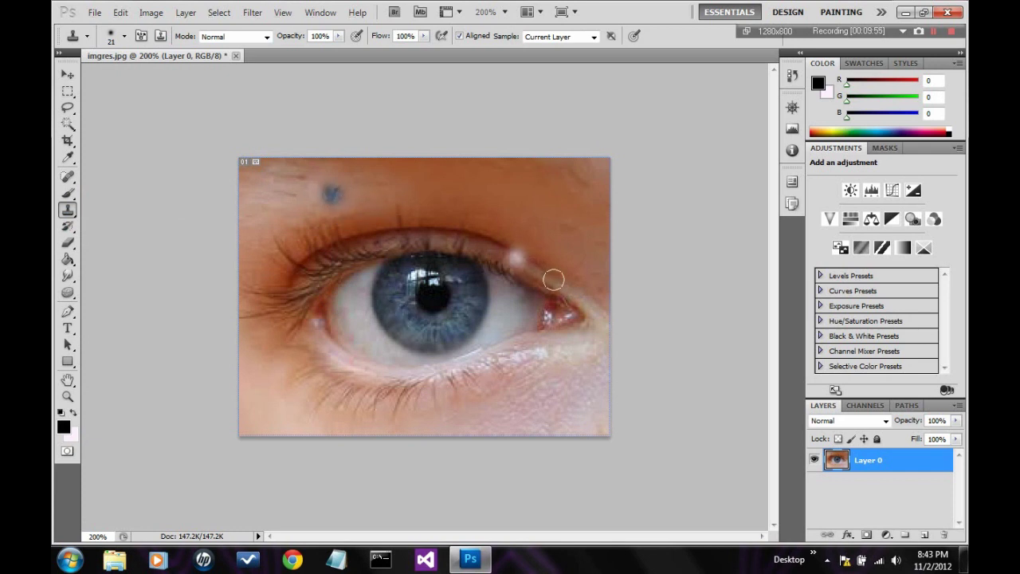
pyautogui.hotkey('ctrl', 'z')
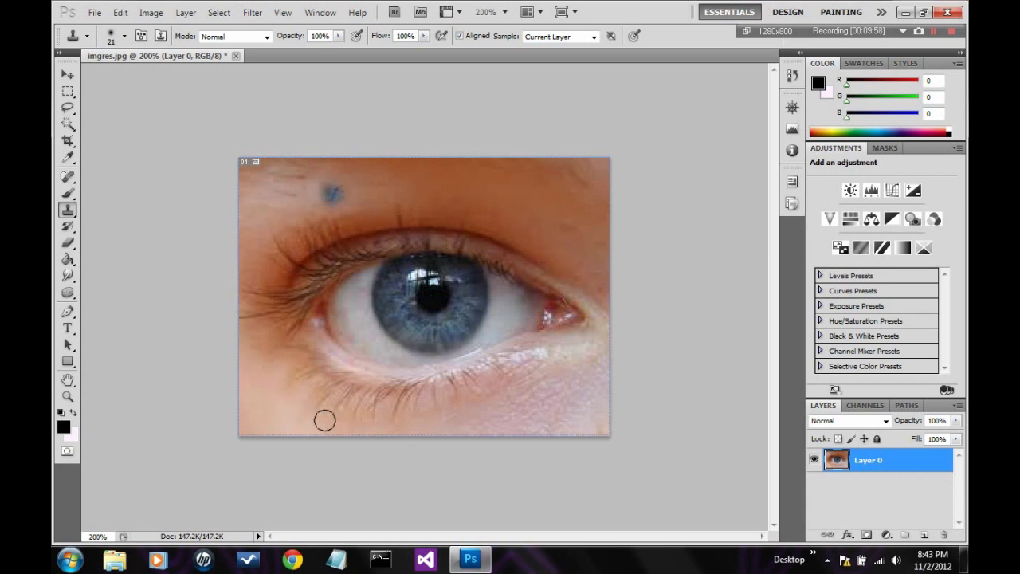
pyautogui.click(437, 185)
pyautogui.hotkey('ctrl', 'alt', 'z')
pyautogui.hotkey('ctrl', 'alt', 'z')
# Step: Clone the light skin above the lashes onto the darker skin beside it and undo the stamp
pyautogui.keyDown('alt'); pyautogui.click(317, 198); pyautogui.keyUp('alt')
pyautogui.click(372, 187)
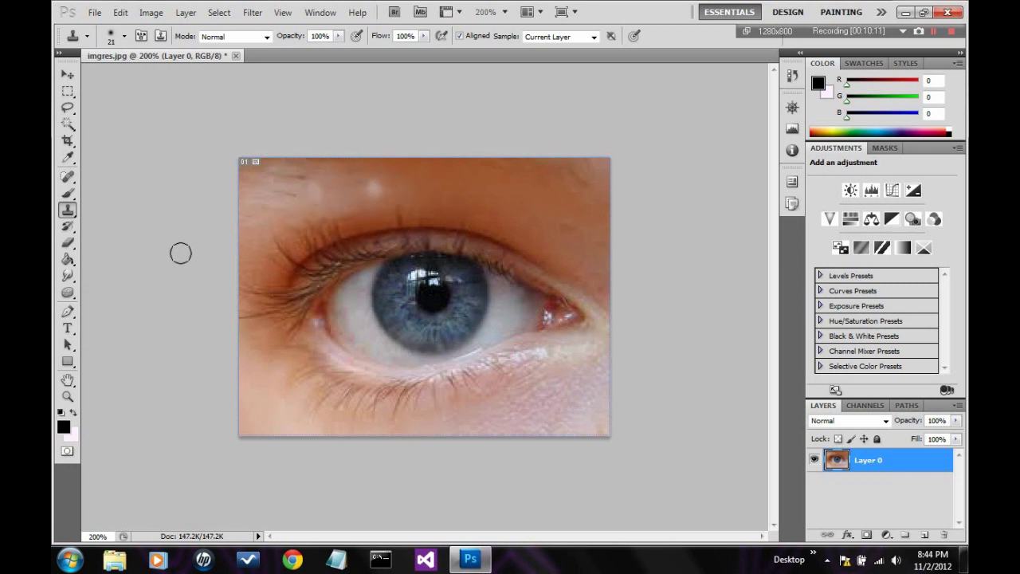
pyautogui.hotkey('ctrl', 'z')
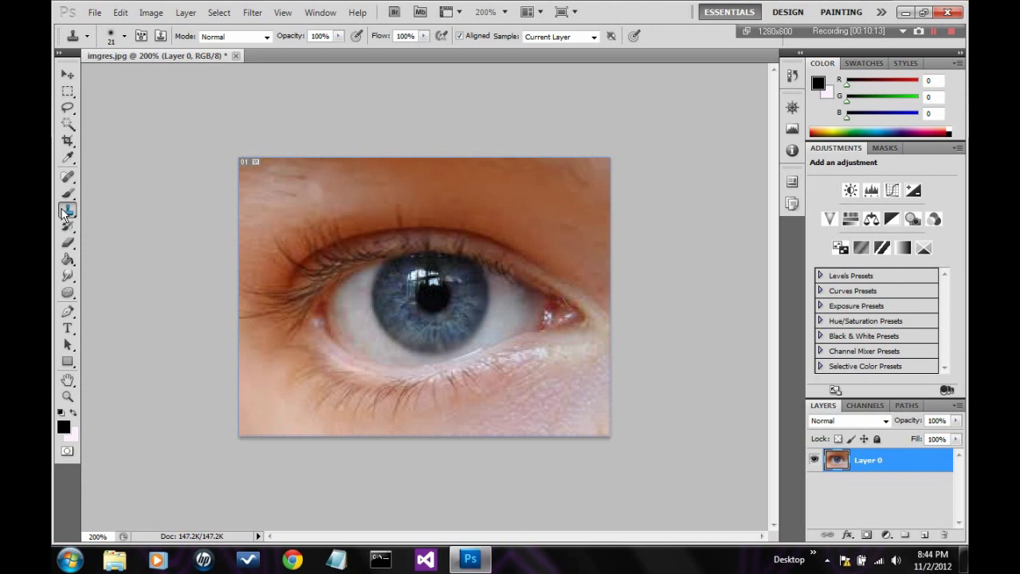
# Step: Paint the blue pattern across the skin above the eye with the Pattern Stamp, undo it, and return to the Clone Stamp
pyautogui.click(66, 211)
pyautogui.click(120, 225)
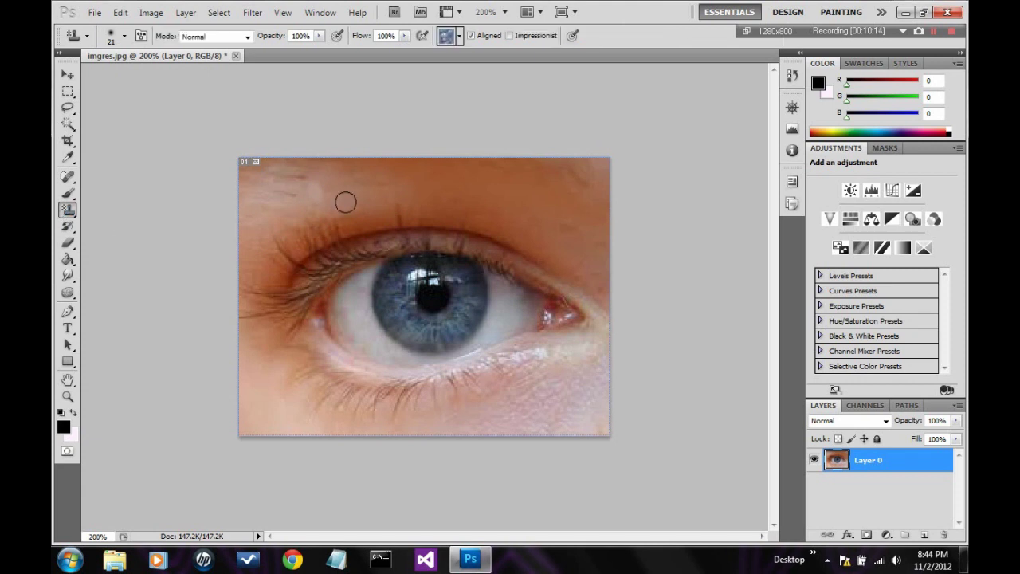
pyautogui.click(320, 176)
pyautogui.click(383, 187)
pyautogui.moveTo(375, 185)
pyautogui.mouseDown()
pyautogui.moveTo(390, 180)
pyautogui.moveTo(234, 176)
pyautogui.moveTo(505, 160)
pyautogui.moveTo(187, 146)
pyautogui.moveTo(562, 148)
pyautogui.moveTo(429, 155)
pyautogui.moveTo(613, 173)
pyautogui.moveTo(381, 165)
pyautogui.mouseUp()
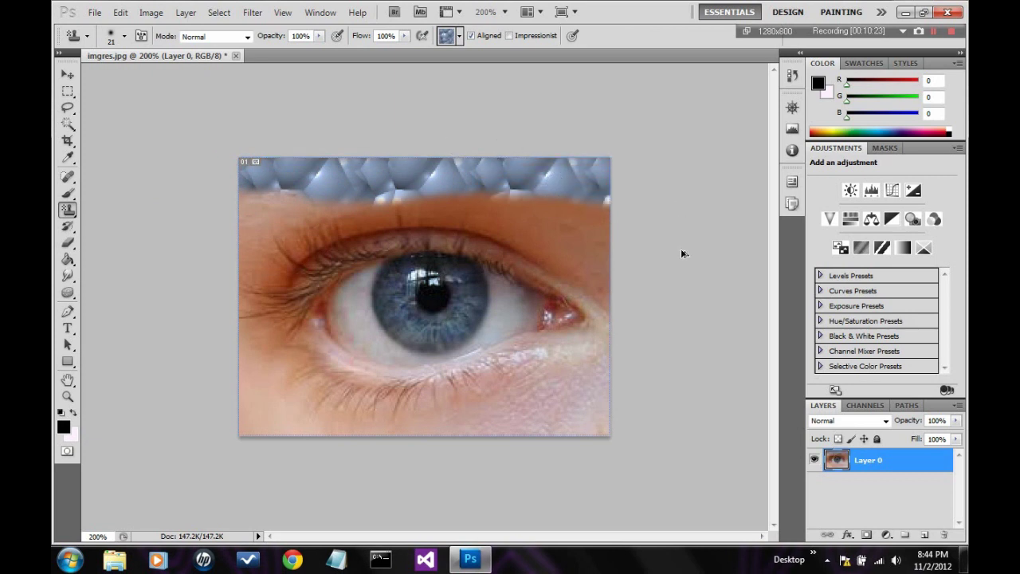
pyautogui.hotkey('ctrl', 'z')
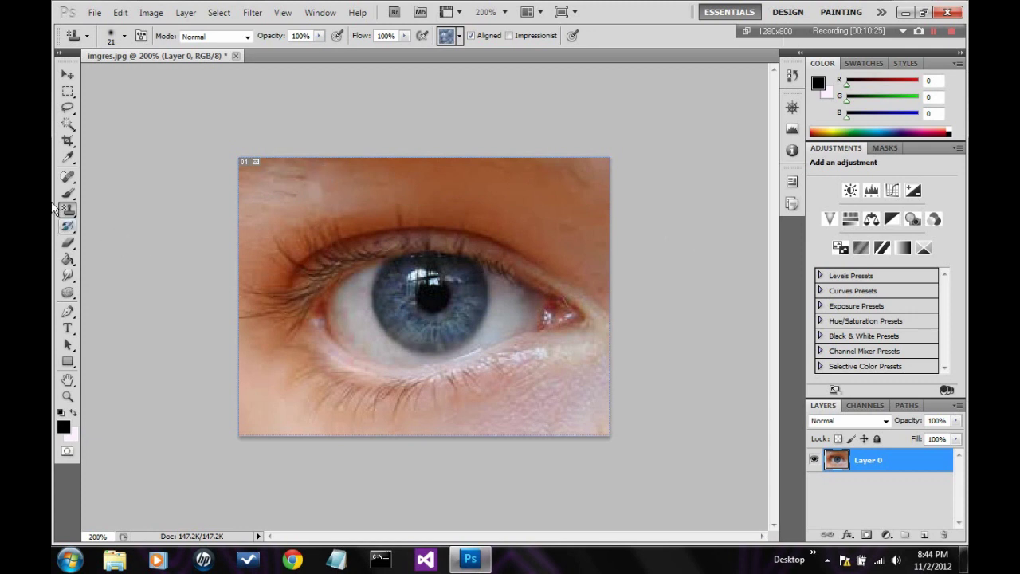
pyautogui.rightClick(67, 209)
pyautogui.click(127, 204)
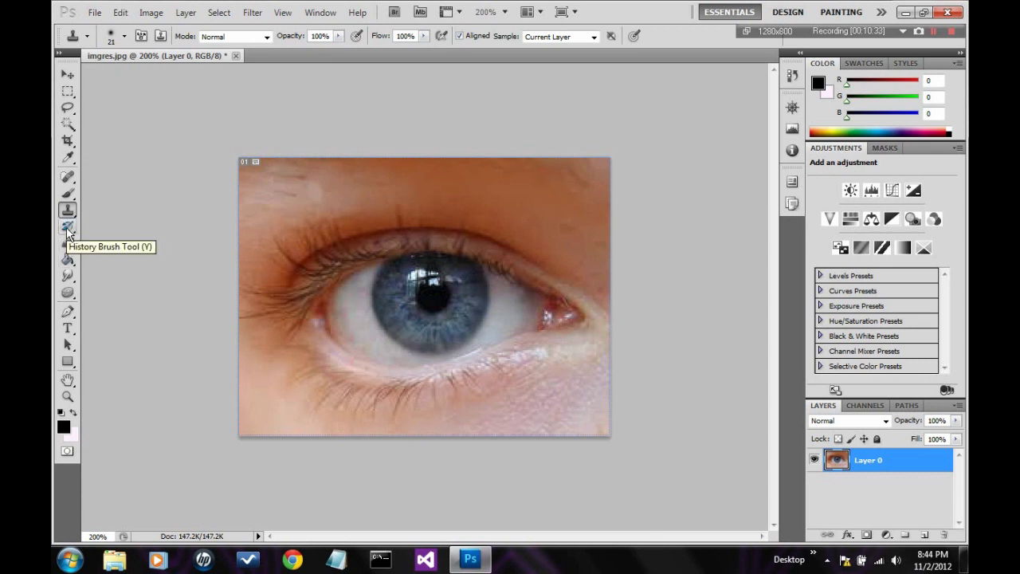
# Step: Smear the eye photo with Tight Short strokes of the Art History Brush, undo them, and return to the History Brush
pyautogui.rightClick(68, 231)
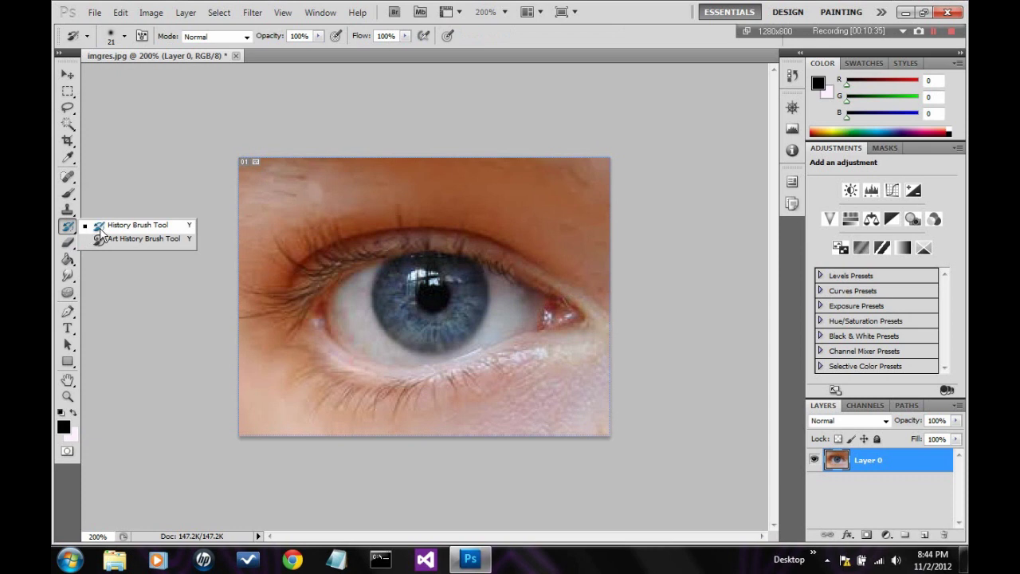
pyautogui.click(100, 227)
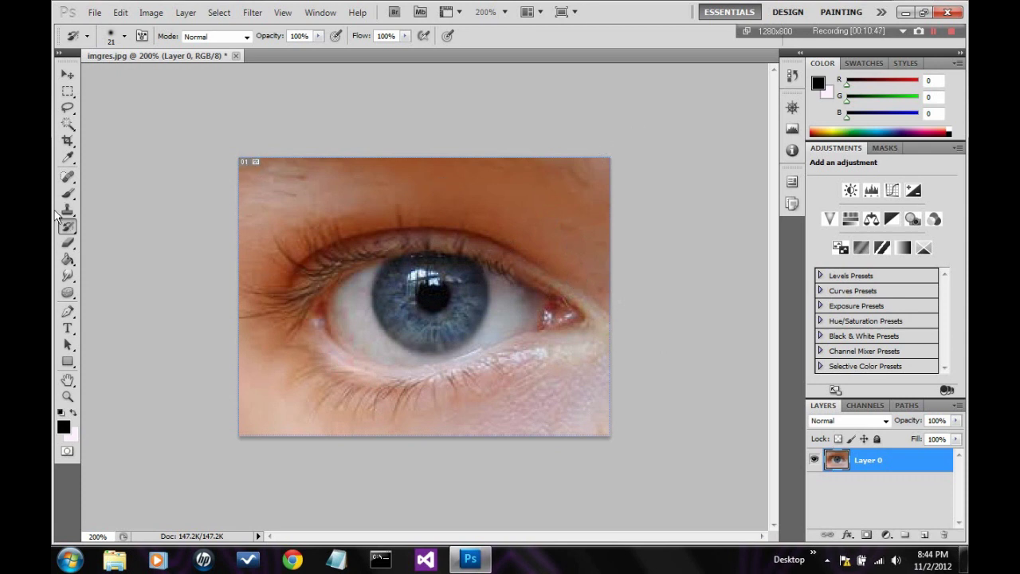
pyautogui.moveTo(69, 229)
pyautogui.mouseDown()
pyautogui.moveTo(122, 250)
pyautogui.moveTo(125, 240)
pyautogui.mouseUp()
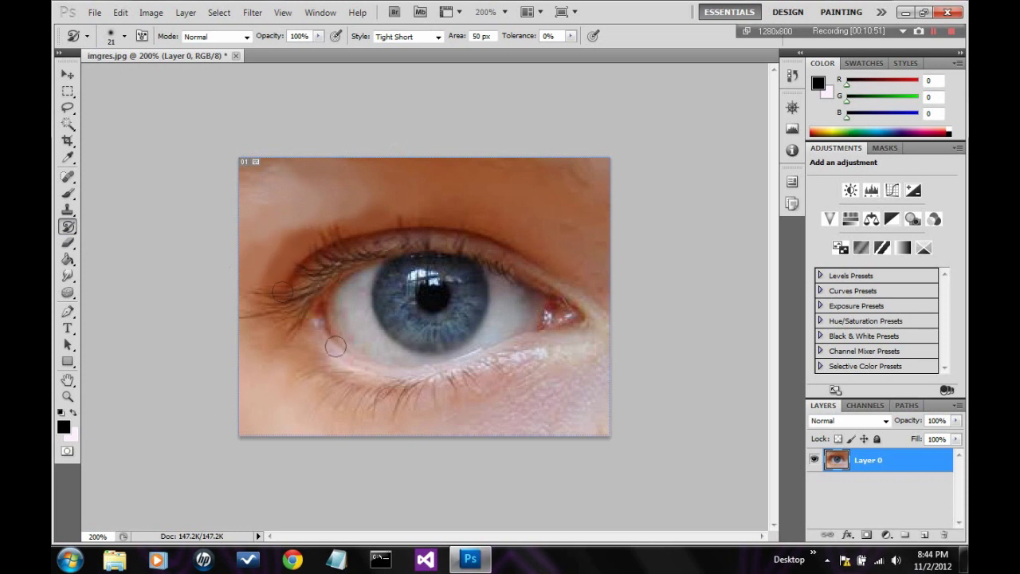
pyautogui.moveTo(336, 347)
pyautogui.mouseDown()
pyautogui.moveTo(240, 221)
pyautogui.moveTo(489, 288)
pyautogui.moveTo(331, 318)
pyautogui.moveTo(575, 246)
pyautogui.moveTo(526, 353)
pyautogui.moveTo(444, 253)
pyautogui.moveTo(413, 276)
pyautogui.moveTo(445, 326)
pyautogui.moveTo(476, 281)
pyautogui.moveTo(423, 296)
pyautogui.moveTo(388, 164)
pyautogui.moveTo(415, 135)
pyautogui.moveTo(430, 194)
pyautogui.moveTo(412, 223)
pyautogui.moveTo(554, 397)
pyautogui.moveTo(572, 394)
pyautogui.moveTo(454, 370)
pyautogui.moveTo(293, 265)
pyautogui.moveTo(387, 248)
pyautogui.moveTo(342, 266)
pyautogui.mouseUp()
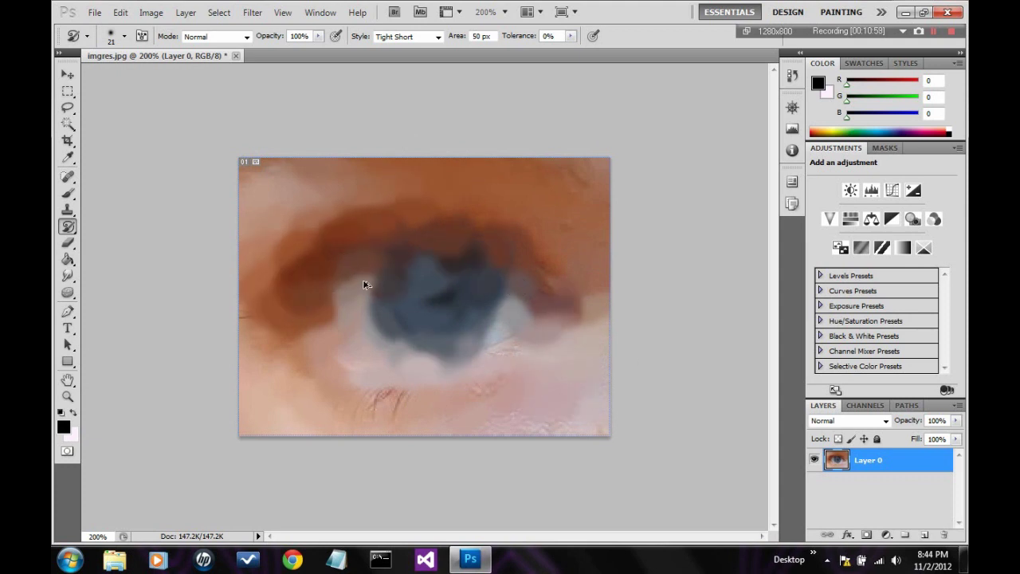
pyautogui.hotkey('ctrl', 'z')
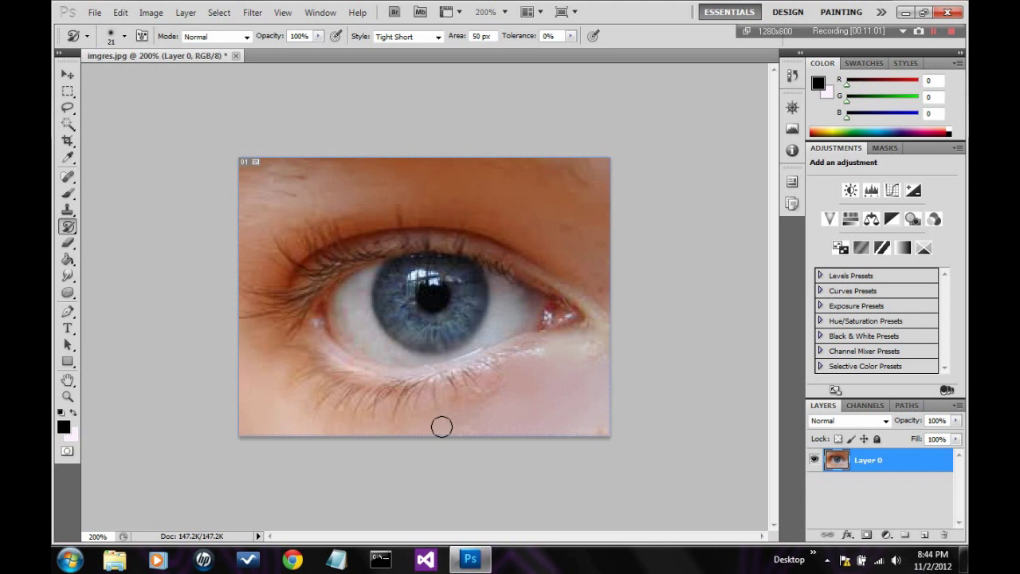
pyautogui.moveTo(441, 426)
pyautogui.mouseDown()
pyautogui.moveTo(326, 430)
pyautogui.moveTo(267, 401)
pyautogui.moveTo(239, 364)
pyautogui.moveTo(233, 248)
pyautogui.moveTo(259, 193)
pyautogui.moveTo(283, 171)
pyautogui.moveTo(447, 160)
pyautogui.moveTo(523, 169)
pyautogui.moveTo(561, 188)
pyautogui.moveTo(661, 309)
pyautogui.mouseUp()
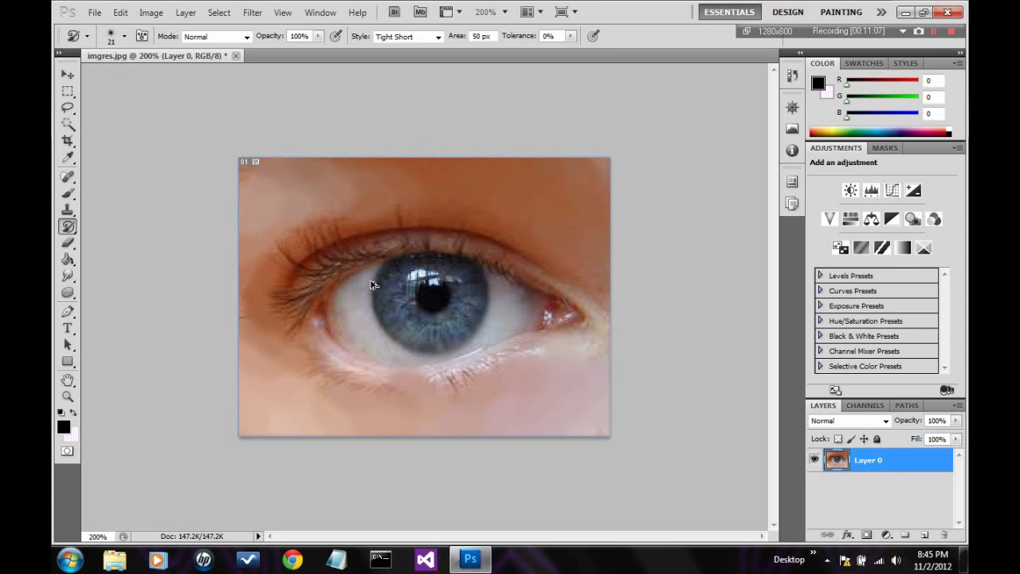
pyautogui.rightClick(74, 233)
pyautogui.click(119, 224)
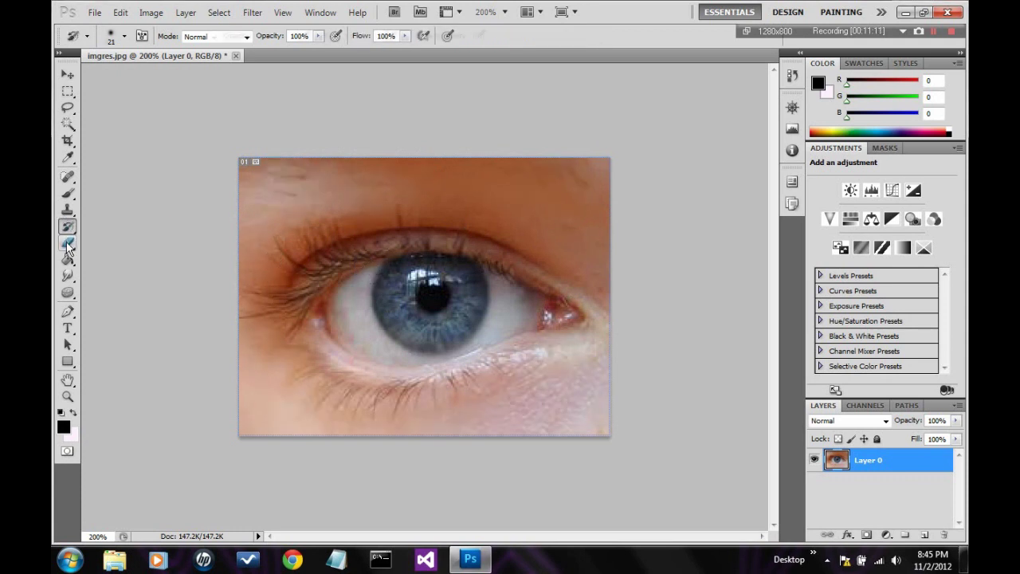
# Step: Erase the whole photo to transparency with the 121 px Eraser and undo all the erasing
pyautogui.click(68, 242)
pyautogui.moveTo(192, 160)
pyautogui.mouseDown()
pyautogui.moveTo(257, 132)
pyautogui.moveTo(560, 220)
pyautogui.moveTo(319, 398)
pyautogui.moveTo(590, 426)
pyautogui.moveTo(486, 380)
pyautogui.mouseUp()
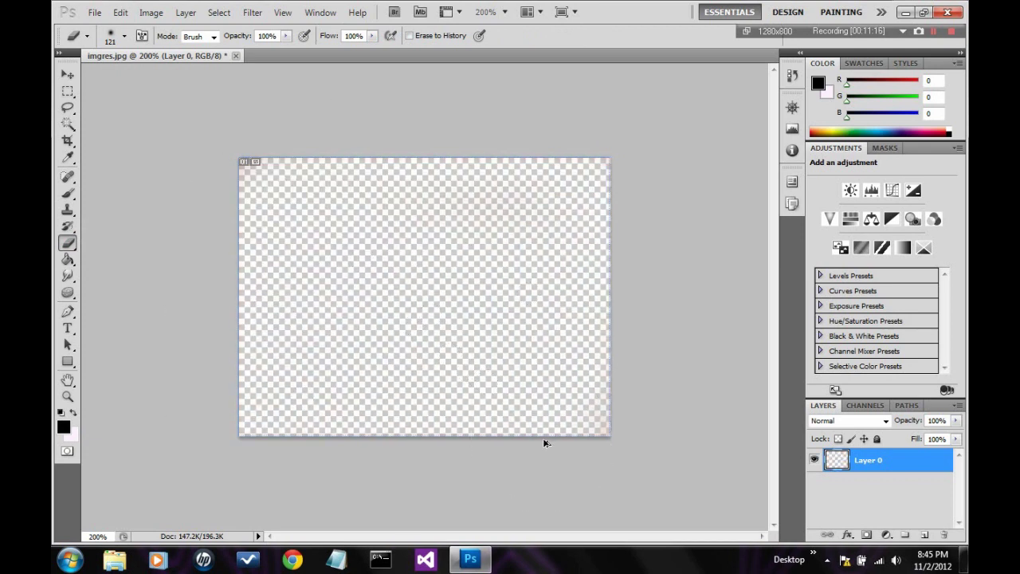
pyautogui.hotkey('ctrl', 'z')
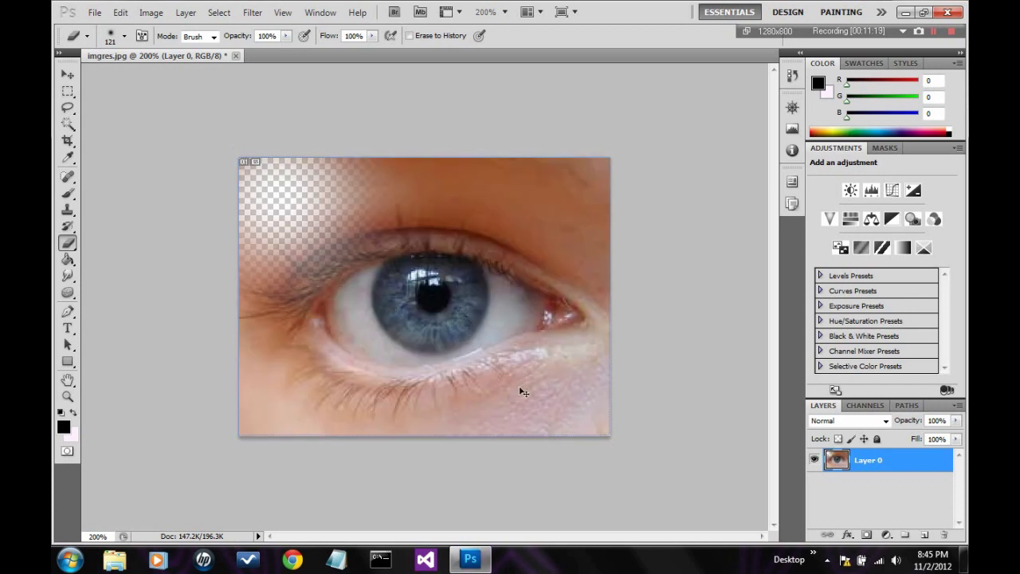
pyautogui.hotkey('ctrl', 'alt', 'z')
pyautogui.hotkey('ctrl', 'alt', 'z')
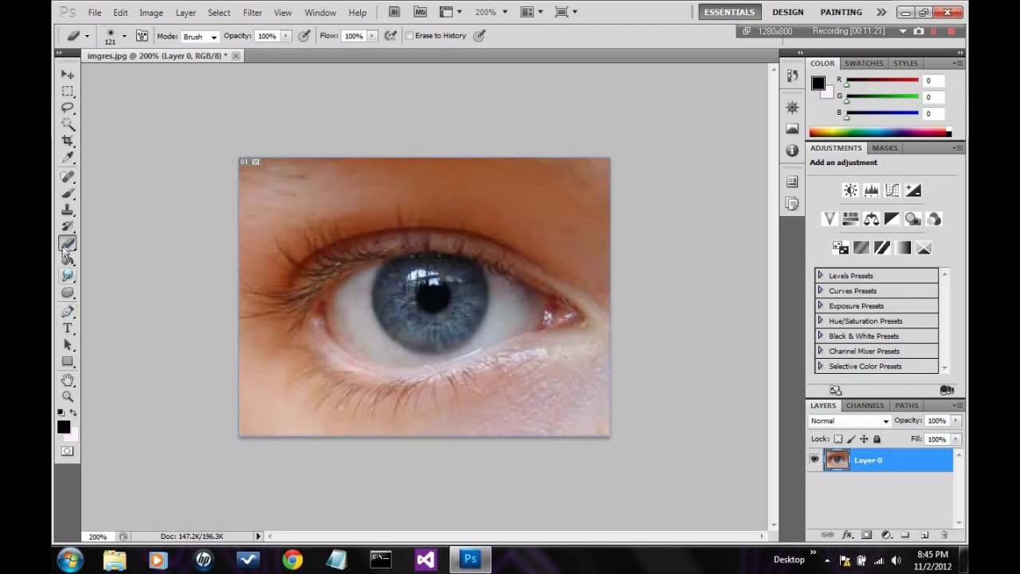
# Step: Erase a diagonal strip of skin above the outer lashes with the Background Eraser and undo it
pyautogui.rightClick(68, 243)
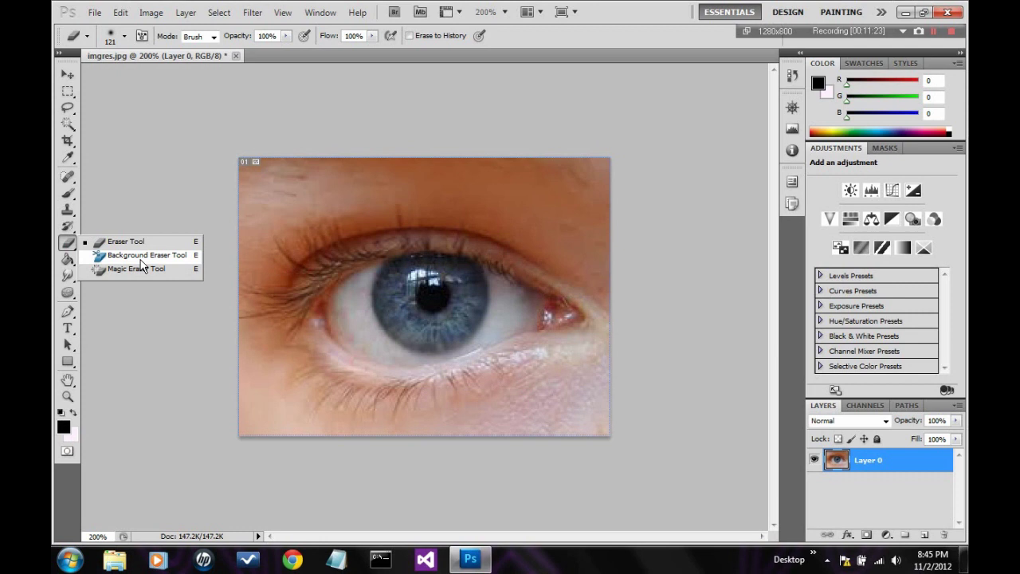
pyautogui.click(140, 255)
pyautogui.moveTo(307, 181); pyautogui.dragTo(244, 228)
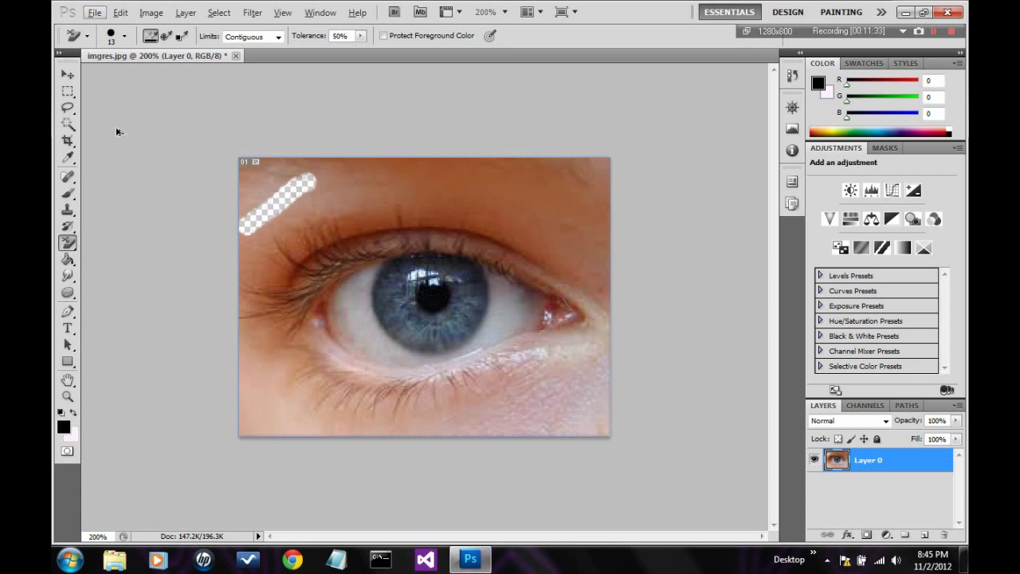
pyautogui.hotkey('ctrl', 'z')
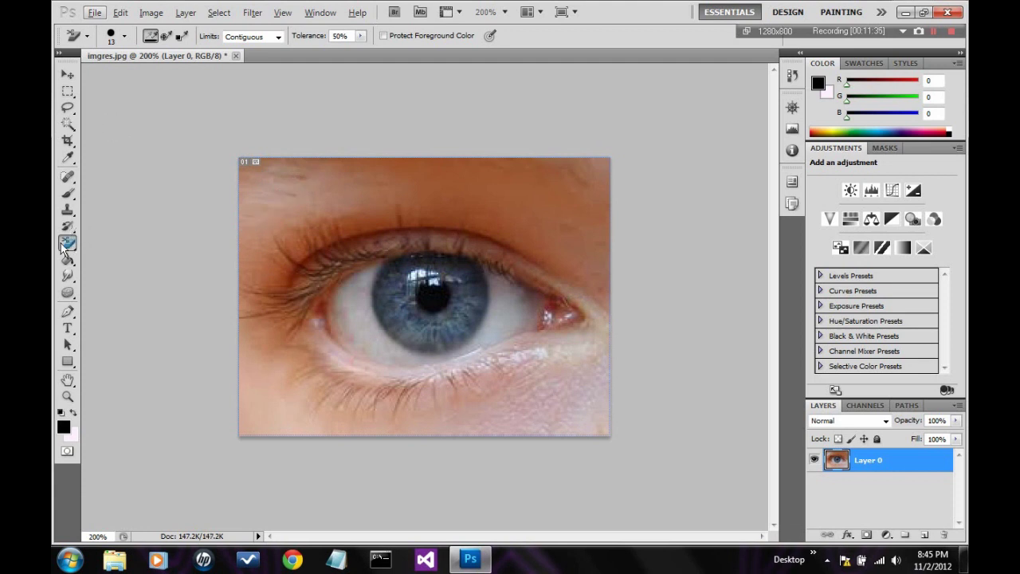
# Step: Erase the similarly colored areas of the skin, eye white, eyelid and iris one after another with the Magic Eraser
pyautogui.rightClick(68, 242)
pyautogui.click(125, 273)
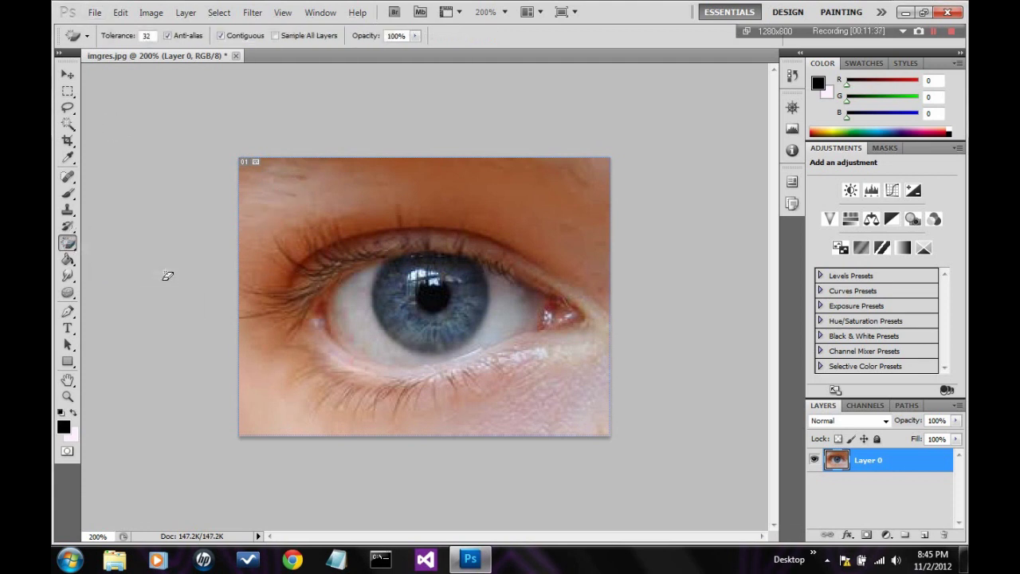
pyautogui.click(303, 209)
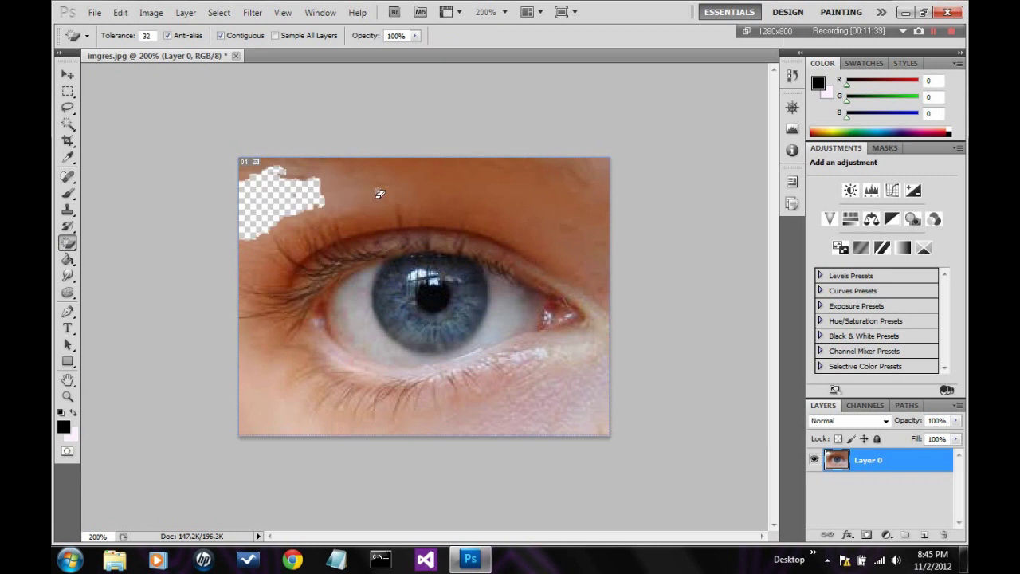
pyautogui.click(421, 172)
pyautogui.click(558, 379)
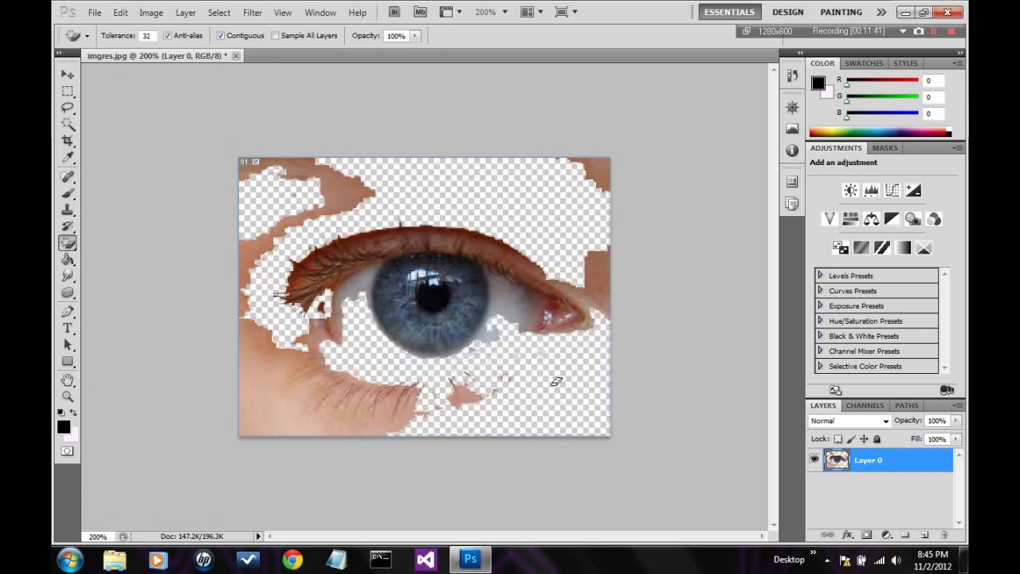
pyautogui.click(342, 406)
pyautogui.click(312, 361)
pyautogui.click(344, 277)
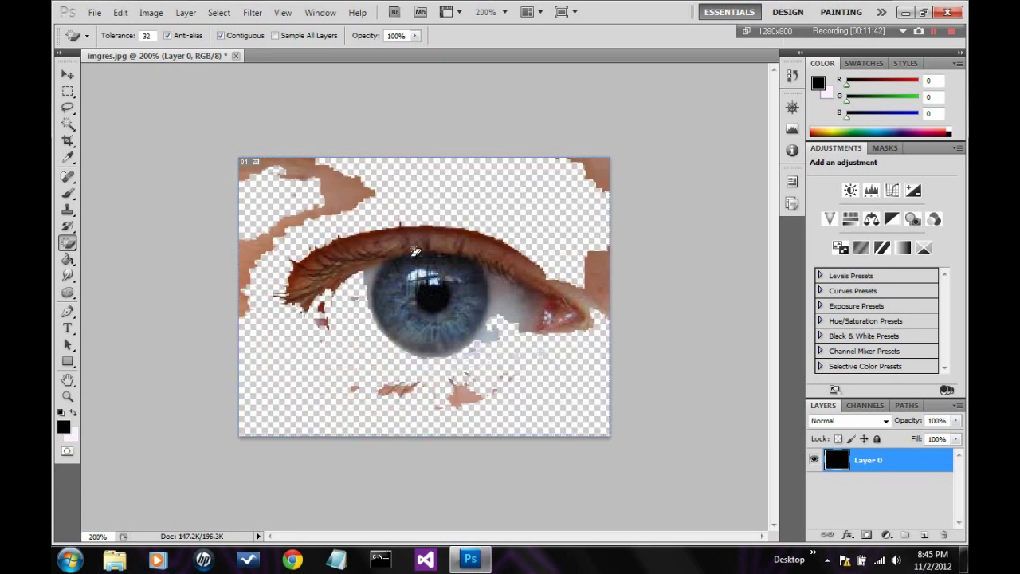
pyautogui.click(416, 251)
pyautogui.click(418, 259)
pyautogui.click(398, 316)
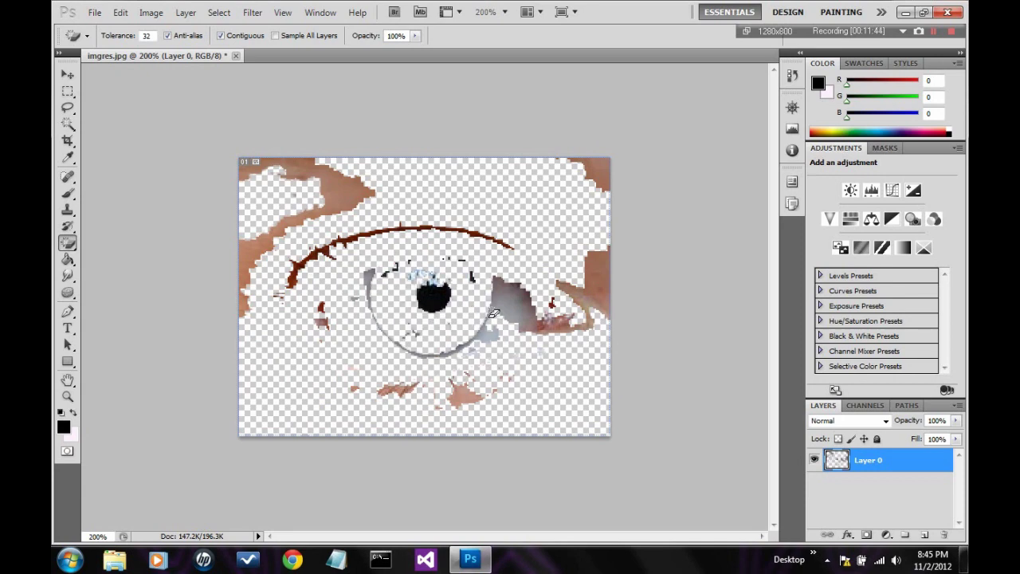
# Step: Undo all the Magic Eraser deletions to restore the complete eye photo
pyautogui.hotkey('ctrl', 'alt', 'z')
pyautogui.hotkey('ctrl', 'alt', 'z')
pyautogui.hotkey('ctrl', 'alt', 'z')
pyautogui.hotkey('ctrl', 'alt', 'z')
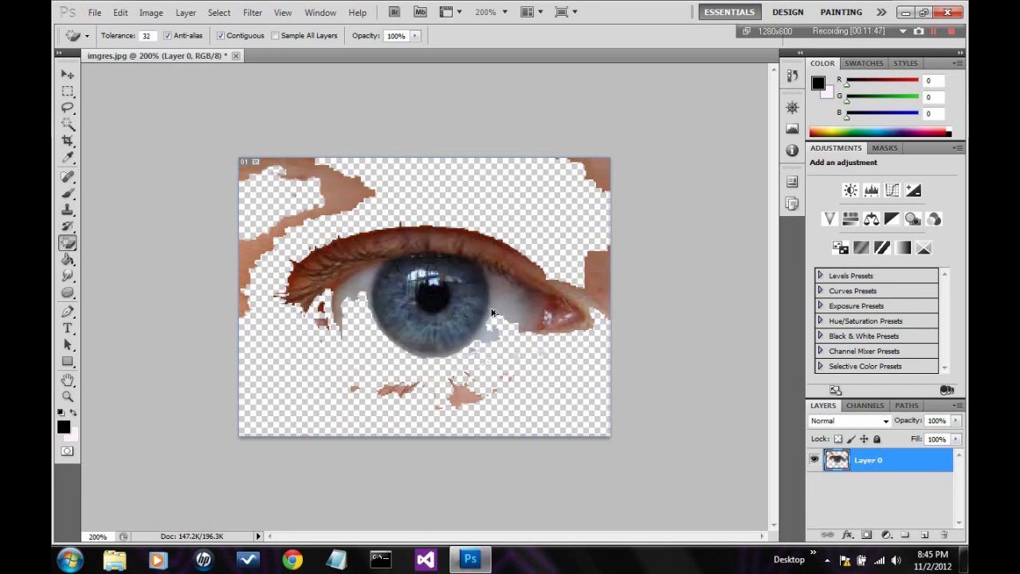
pyautogui.hotkey('ctrl', 'z')
pyautogui.hotkey('ctrl', 'z')
pyautogui.hotkey('ctrl', 'z')
pyautogui.hotkey('ctrl', 'z')
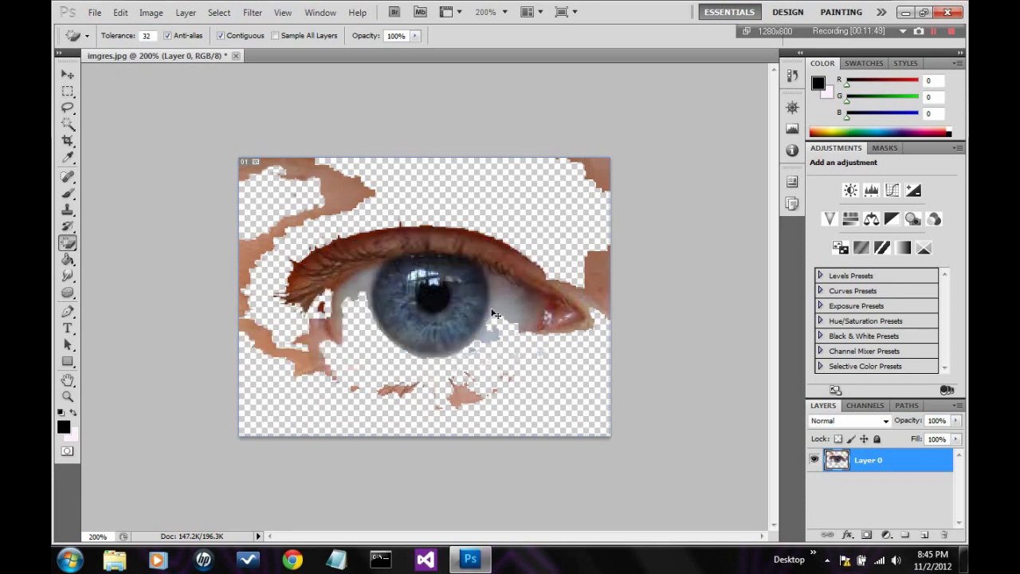
pyautogui.hotkey('ctrl', 'alt', 'z')
pyautogui.hotkey('ctrl', 'alt', 'z')
pyautogui.hotkey('ctrl', 'alt', 'z')
pyautogui.hotkey('ctrl', 'alt', 'z')
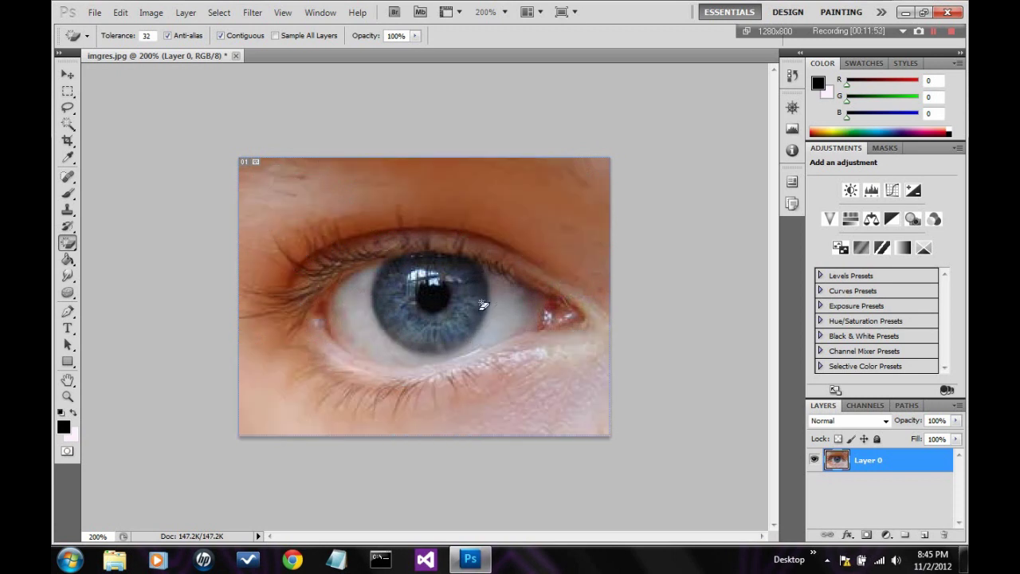
# Step: Fill the skin above the eye, the skin below it and the eye white with black using the Paint Bucket at tolerance 32
pyautogui.rightClick(67, 247)
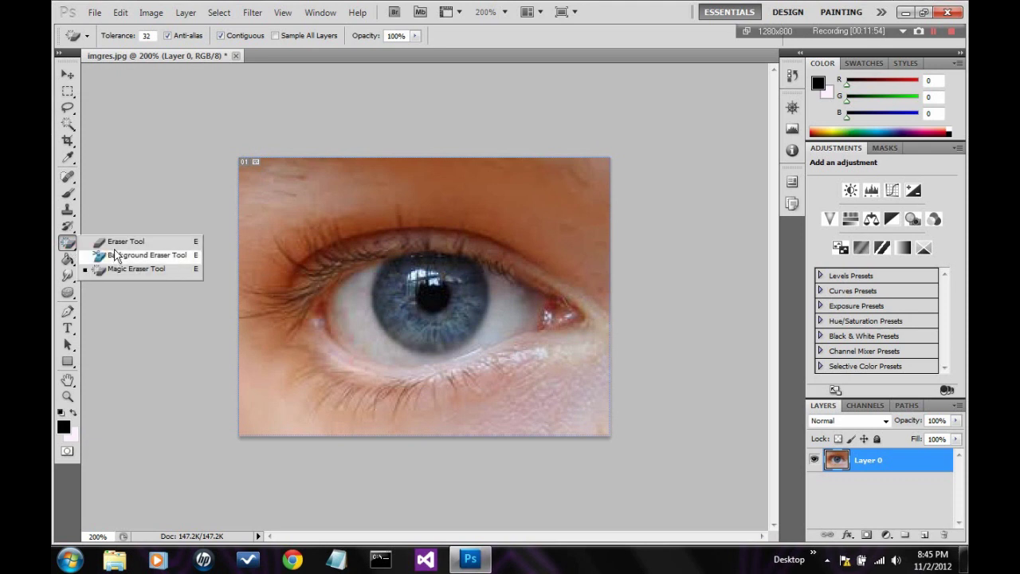
pyautogui.click(92, 241)
pyautogui.click(68, 259)
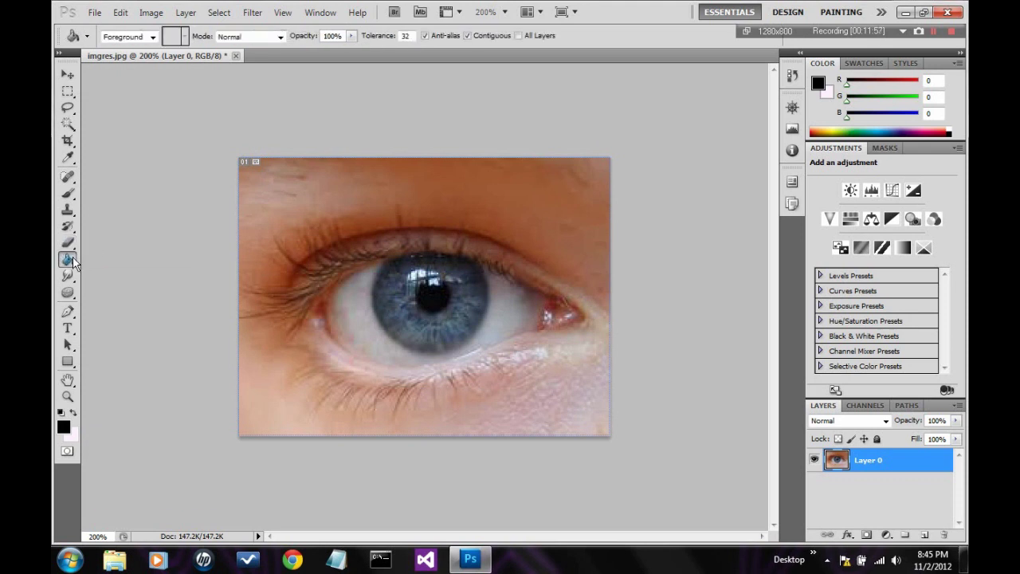
pyautogui.click(283, 214)
pyautogui.click(519, 191)
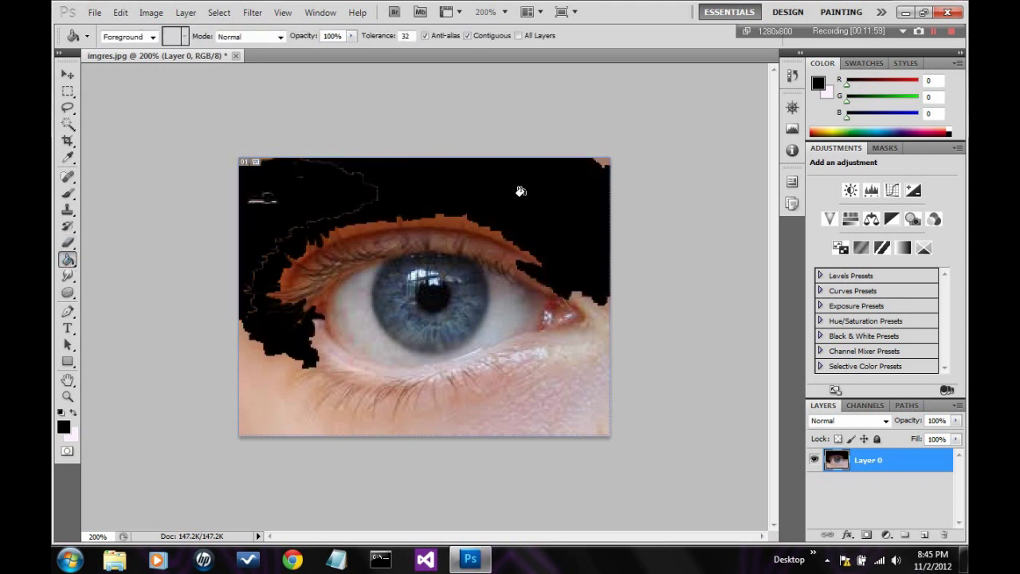
pyautogui.click(571, 373)
pyautogui.click(316, 412)
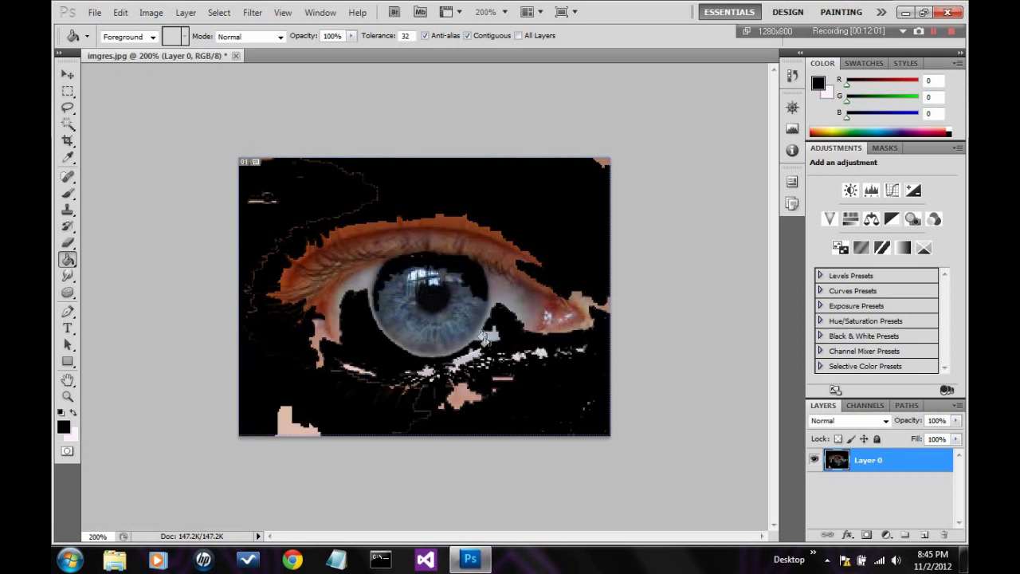
# Step: Undo all the black Paint Bucket fills on the eye photo
pyautogui.hotkey('ctrl', 'alt', 'z')
pyautogui.hotkey('ctrl', 'alt', 'z')
pyautogui.hotkey('ctrl', 'alt', 'z')
pyautogui.hotkey('ctrl', 'alt', 'z')
pyautogui.hotkey('ctrl', 'alt', 'z')
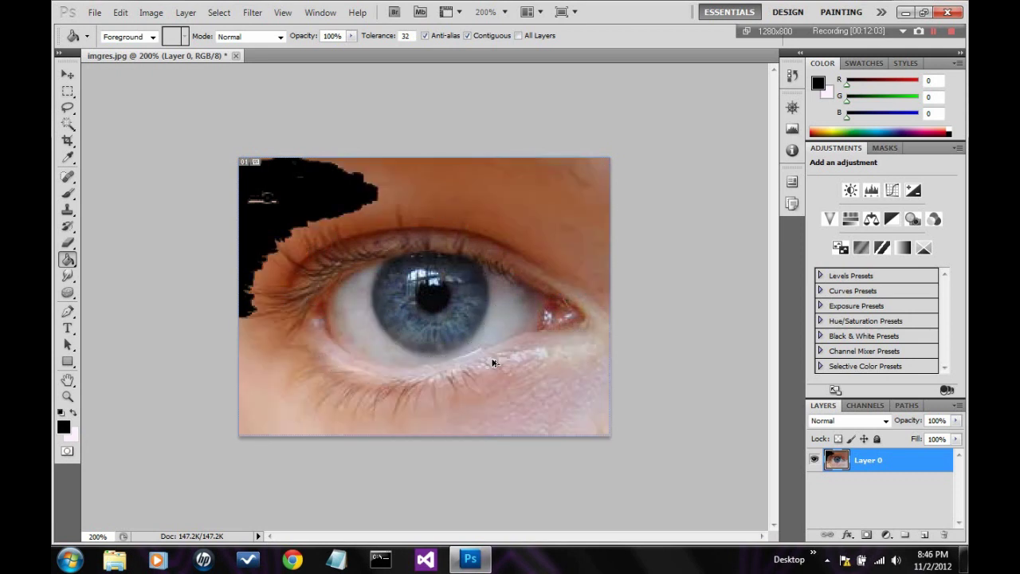
# Step: Apply a linear foreground-to-background gradient across the photo from its left edge to its right edge and undo it
pyautogui.moveTo(61, 261)
pyautogui.mouseDown()
pyautogui.moveTo(109, 274)
pyautogui.moveTo(151, 266)
pyautogui.mouseUp()
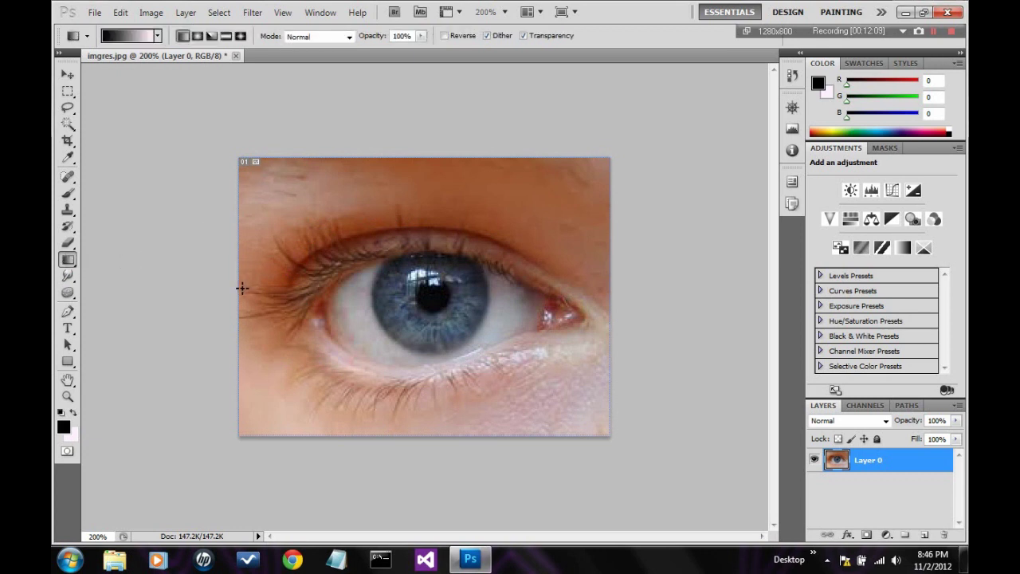
pyautogui.moveTo(410, 283); pyautogui.dragTo(611, 293)
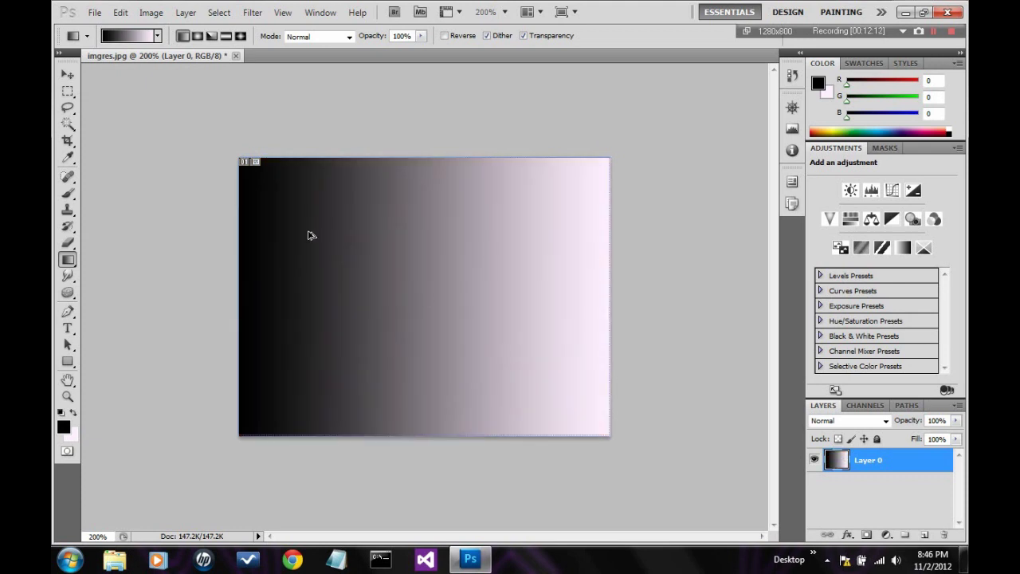
pyautogui.hotkey('ctrl', 'z')
# Step: Look over the gradient presets, apply a radial gradient from the pupil out to the photo's upper-right corner, and undo it
pyautogui.click(157, 37)
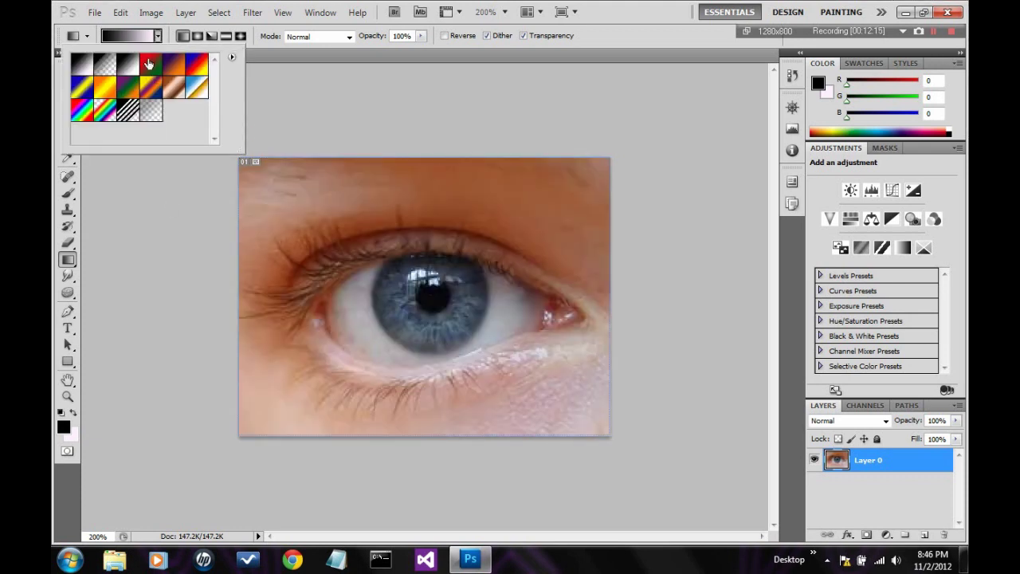
pyautogui.click(158, 37)
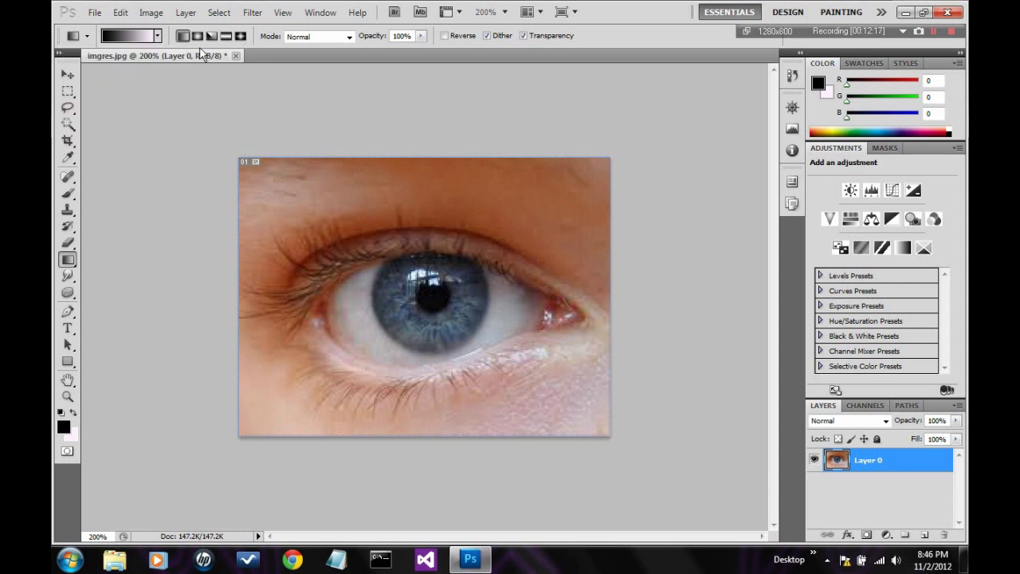
pyautogui.click(197, 36)
pyautogui.moveTo(519, 234); pyautogui.dragTo(610, 169)
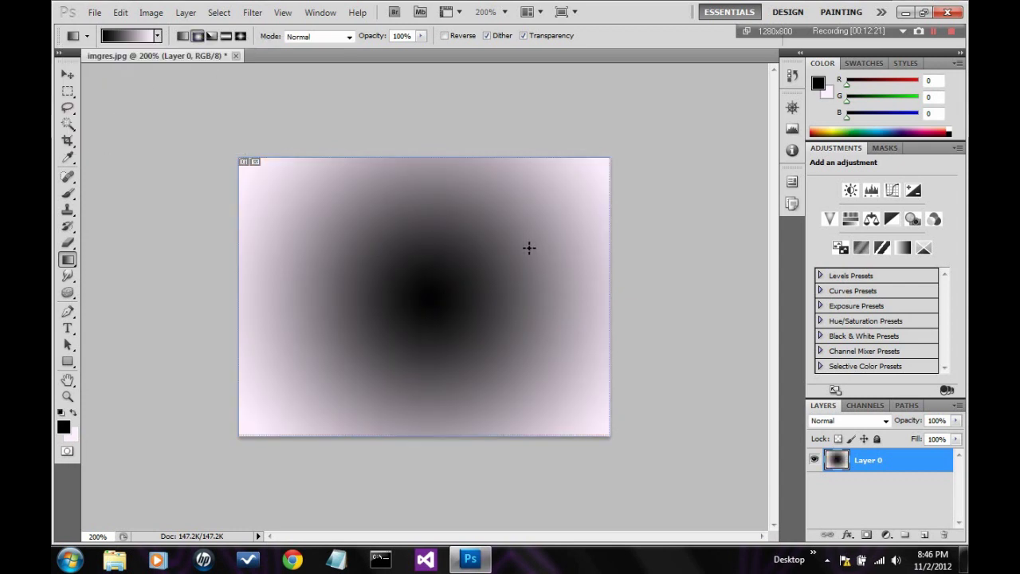
pyautogui.hotkey('ctrl', 'z')
# Step: Apply an angle gradient from the pupil toward the photo's upper-left corner and undo it
pyautogui.click(214, 37)
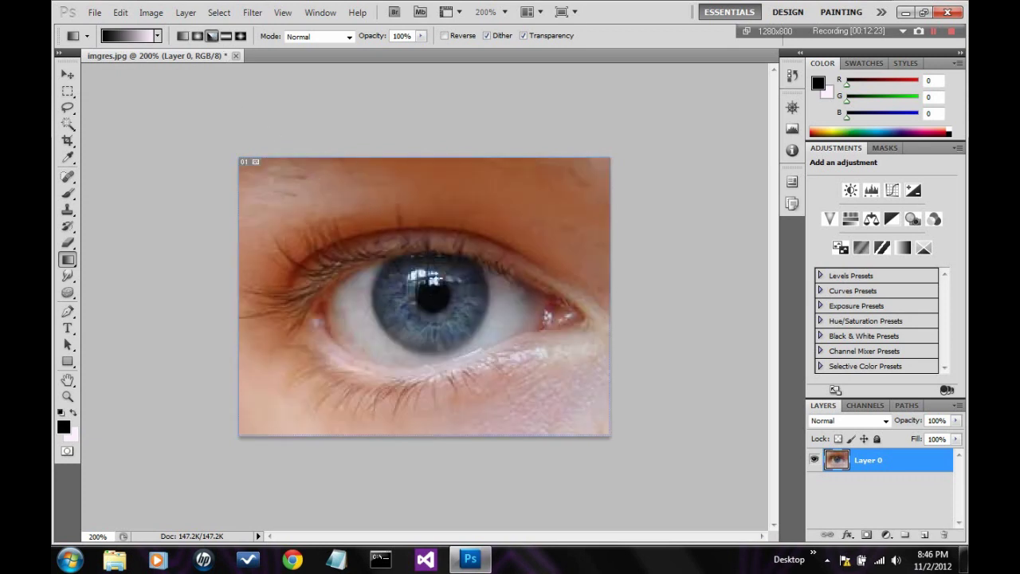
pyautogui.moveTo(429, 300); pyautogui.dragTo(242, 163)
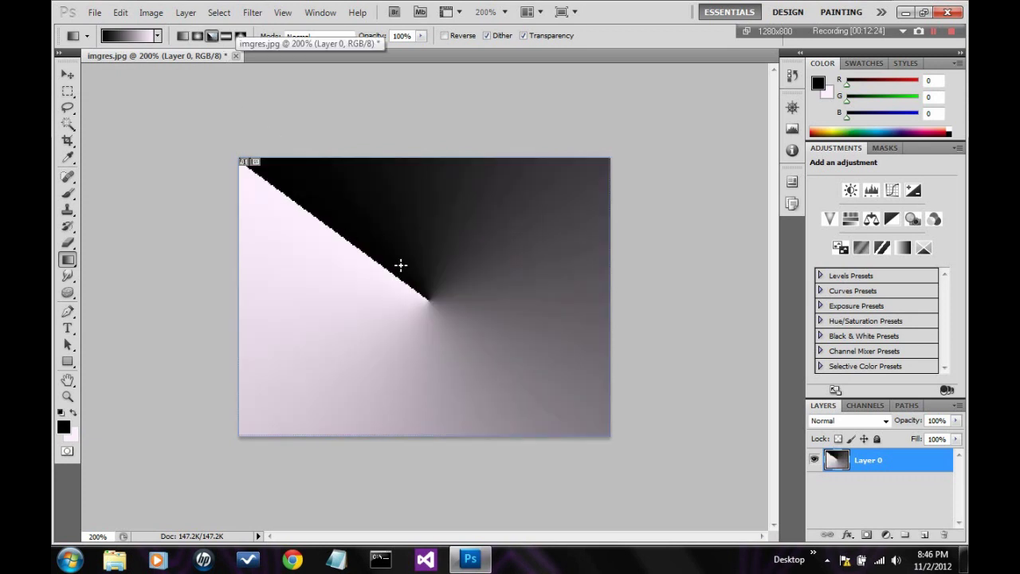
pyautogui.hotkey('ctrl', 'z')
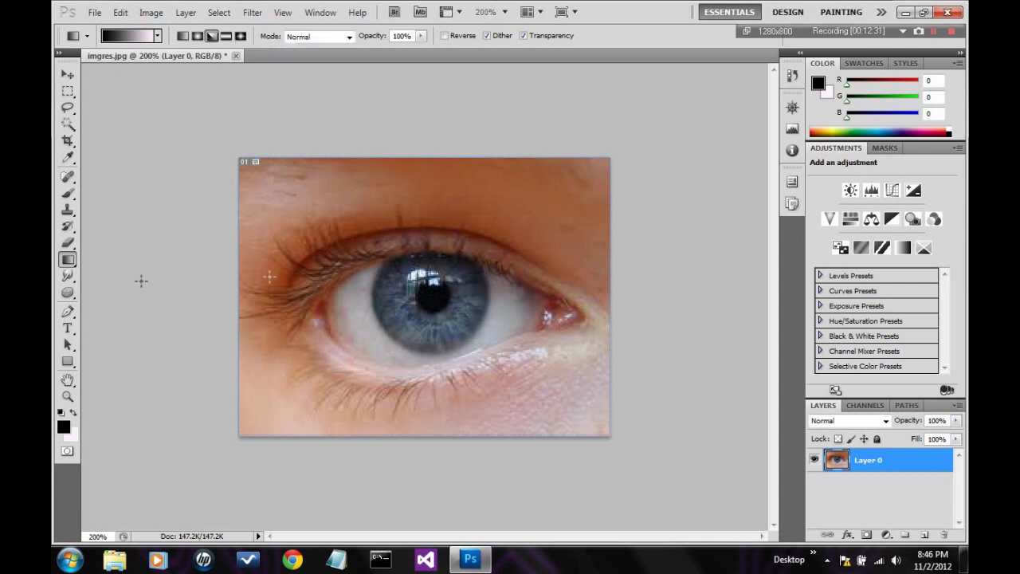
# Step: Blur the iris and pupil with the 13 px Blur tool at 77% strength and undo the blur strokes
pyautogui.rightClick(69, 265)
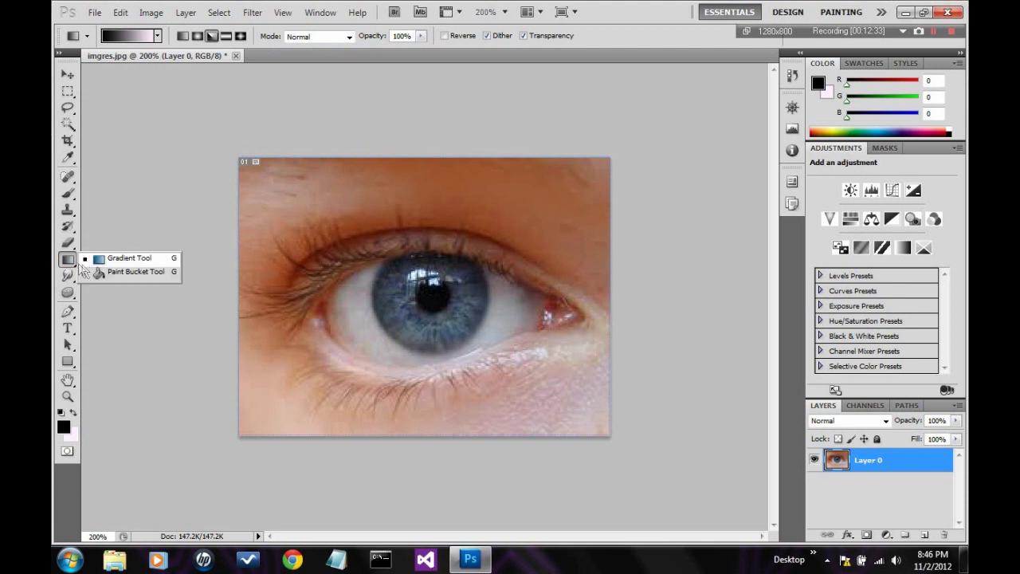
pyautogui.click(68, 276)
pyautogui.rightClick(72, 279)
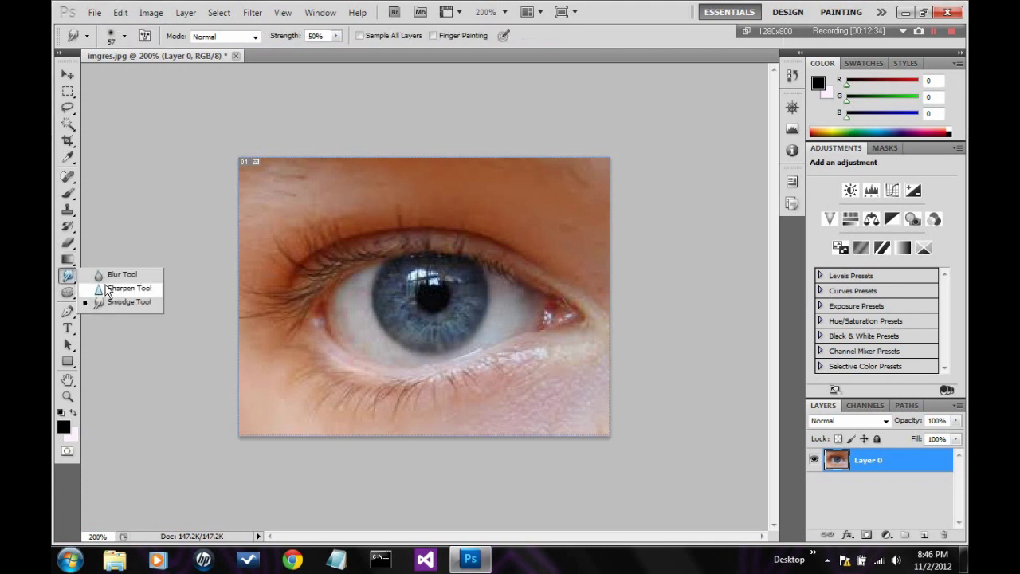
pyautogui.click(107, 278)
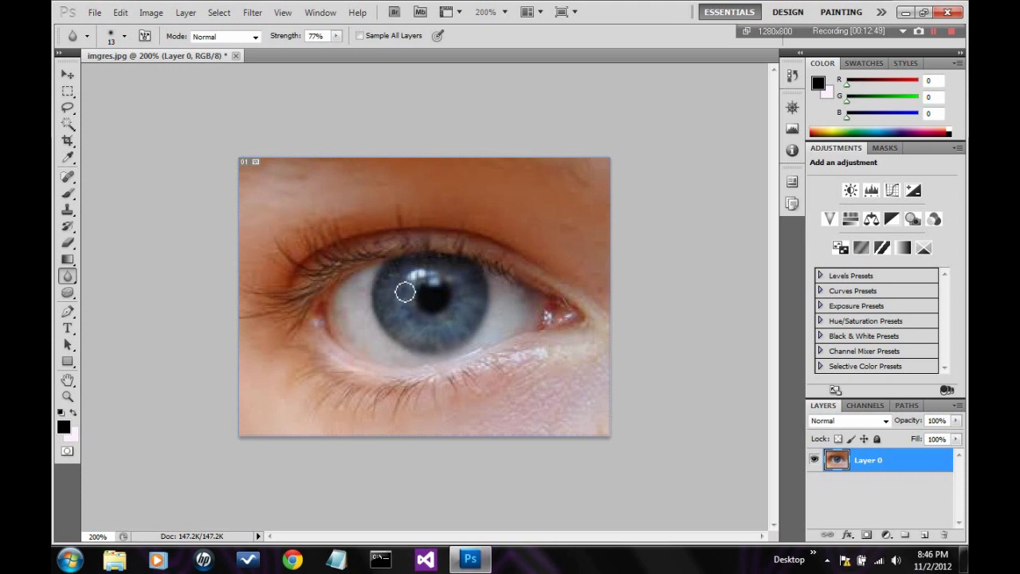
pyautogui.hotkey('ctrl', 'alt', 'z')
pyautogui.hotkey('ctrl', 'alt', 'z')
pyautogui.hotkey('ctrl', 'alt', 'z')
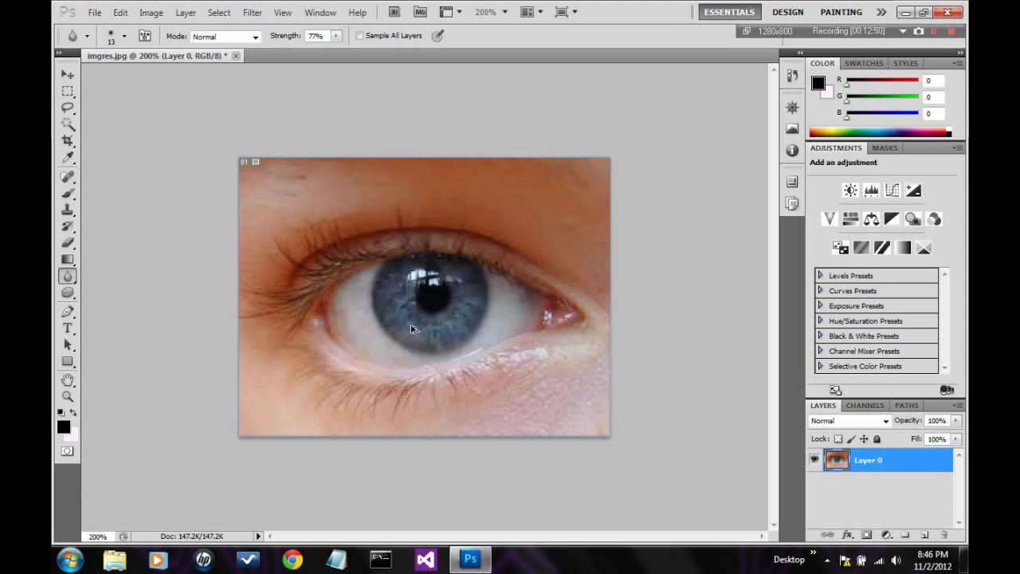
# Step: Oversharpen the left side of the iris with the 13 px Sharpen tool at 50% strength and undo the last stroke
pyautogui.moveTo(68, 277); pyautogui.dragTo(111, 294)
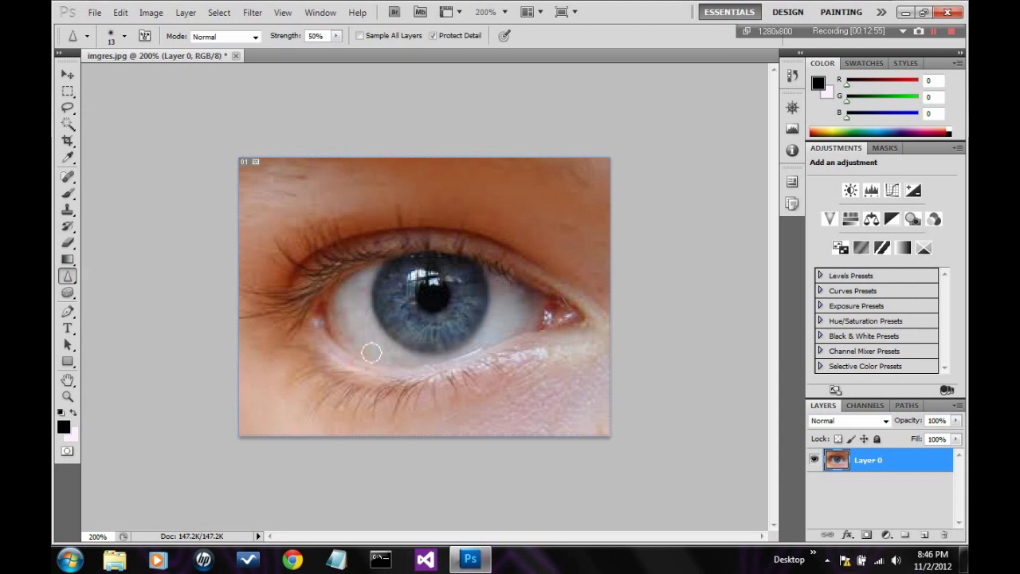
pyautogui.moveTo(381, 329)
pyautogui.mouseDown()
pyautogui.moveTo(389, 285)
pyautogui.moveTo(389, 338)
pyautogui.moveTo(377, 265)
pyautogui.moveTo(386, 350)
pyautogui.moveTo(381, 270)
pyautogui.moveTo(383, 341)
pyautogui.moveTo(399, 341)
pyautogui.moveTo(393, 272)
pyautogui.moveTo(396, 354)
pyautogui.moveTo(394, 301)
pyautogui.mouseUp()
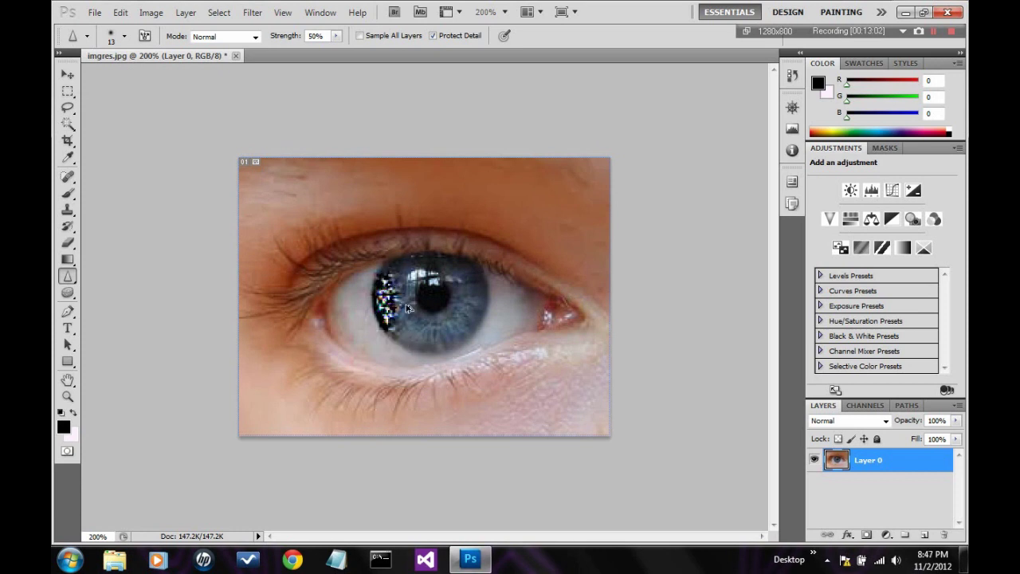
pyautogui.hotkey('ctrl', 'z')
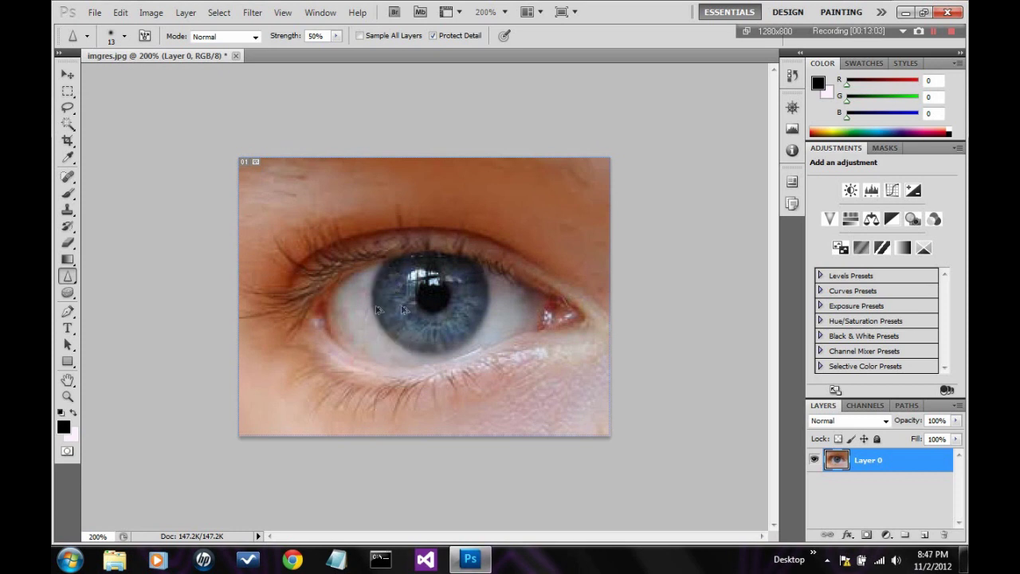
# Step: Smear the pupil and iris twice with the 57 px Smudge tool at 50% strength, restoring the photo after each attempt
pyautogui.rightClick(68, 275)
pyautogui.click(127, 303)
pyautogui.moveTo(431, 297)
pyautogui.mouseDown()
pyautogui.moveTo(375, 282)
pyautogui.moveTo(488, 287)
pyautogui.moveTo(355, 350)
pyautogui.moveTo(472, 234)
pyautogui.mouseUp()
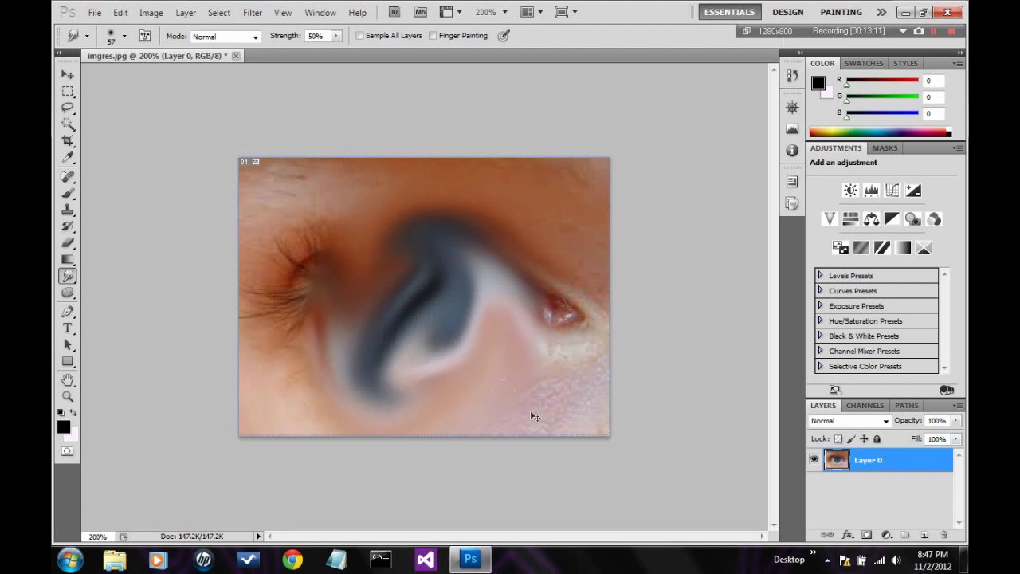
pyautogui.hotkey('ctrl', 'z')
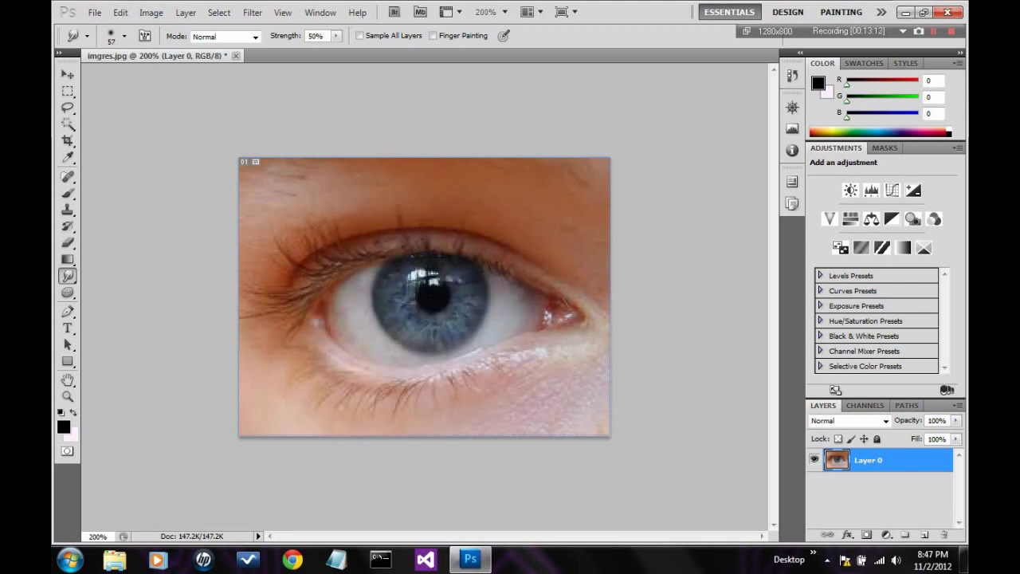
pyautogui.moveTo(431, 277)
pyautogui.mouseDown()
pyautogui.moveTo(451, 309)
pyautogui.moveTo(405, 267)
pyautogui.mouseUp()
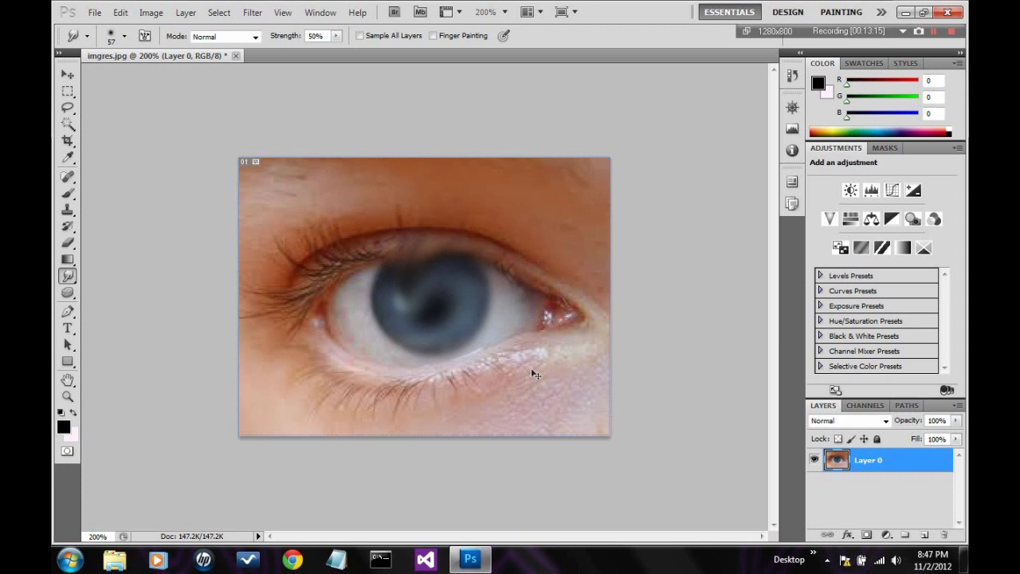
pyautogui.press('F12')
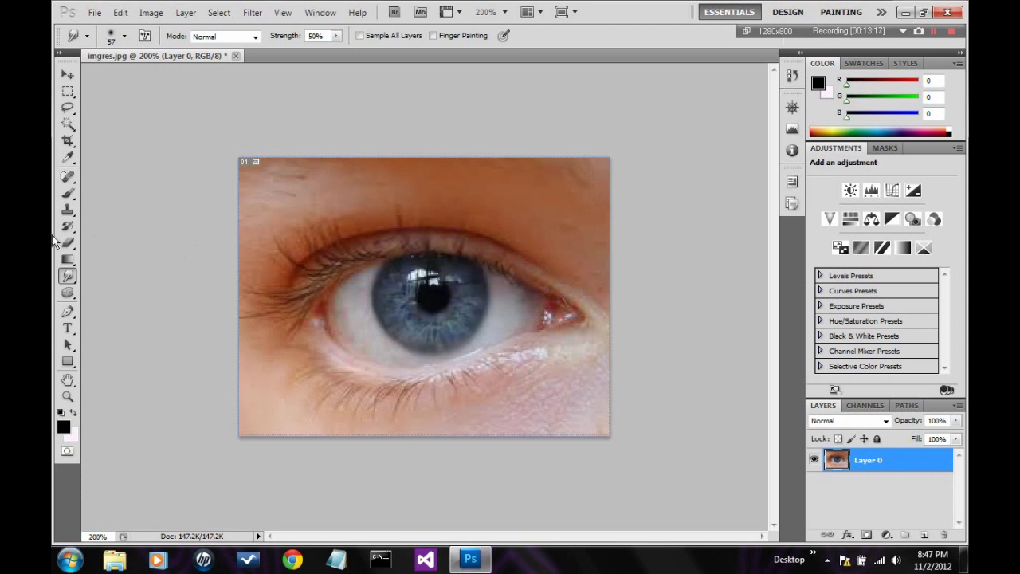
# Step: Set the Dodge tool's brush size to 74 px and lighten the iris with repeated strokes at 50% exposure on the midtones
pyautogui.rightClick(77, 275)
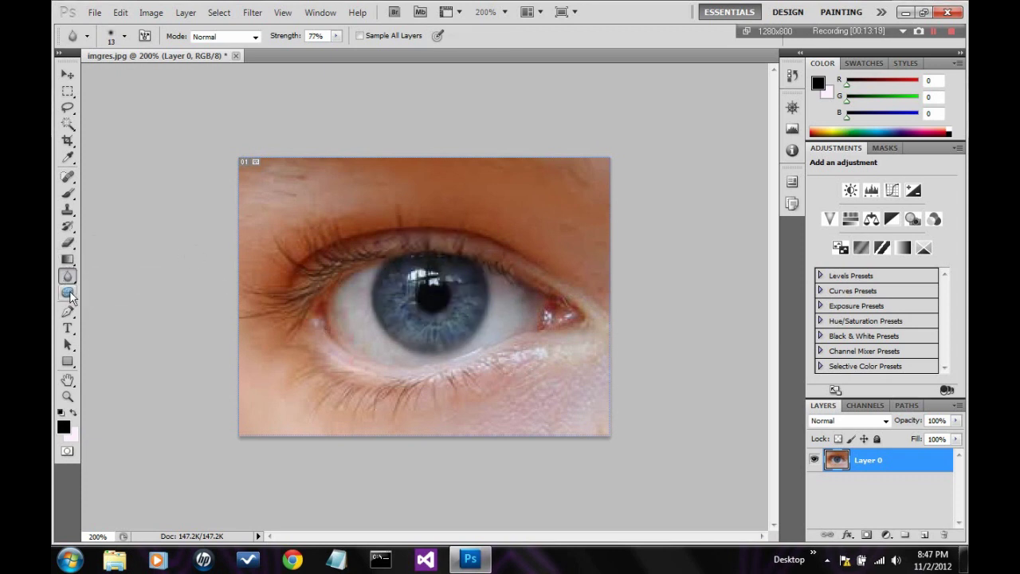
pyautogui.moveTo(70, 297); pyautogui.dragTo(110, 292)
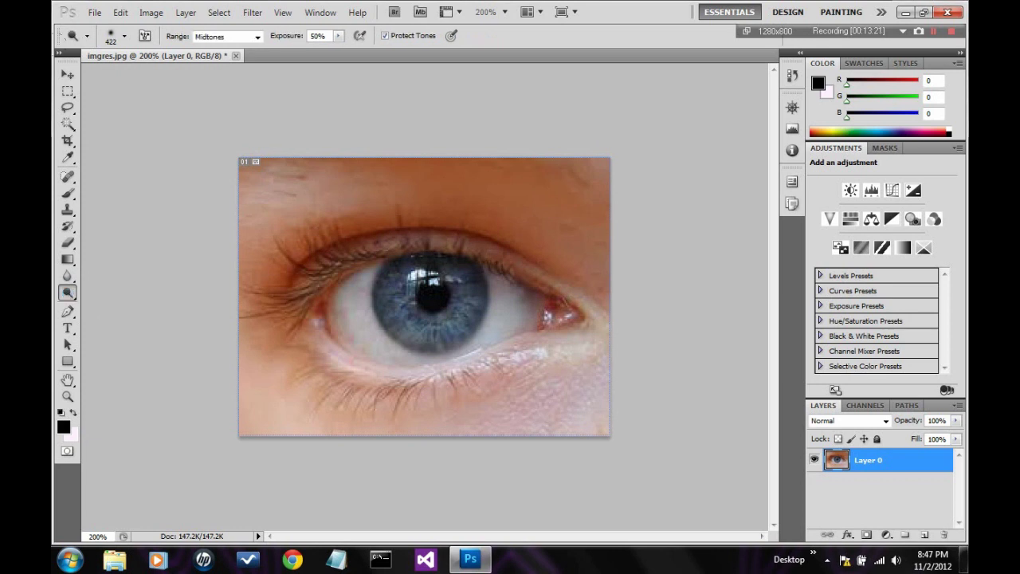
pyautogui.rightClick(289, 266)
pyautogui.moveTo(423, 297); pyautogui.dragTo(358, 294)
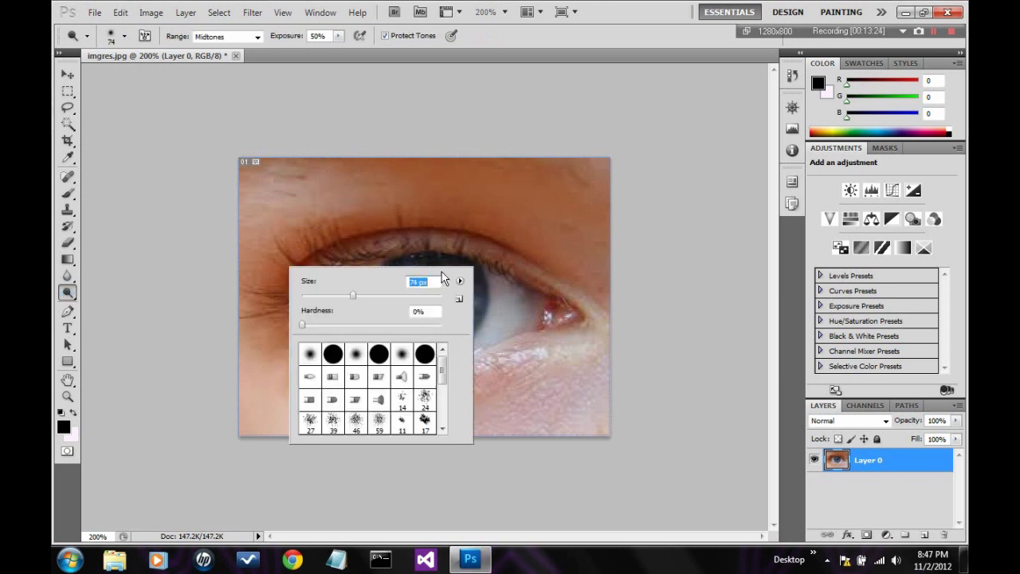
pyautogui.click(410, 217)
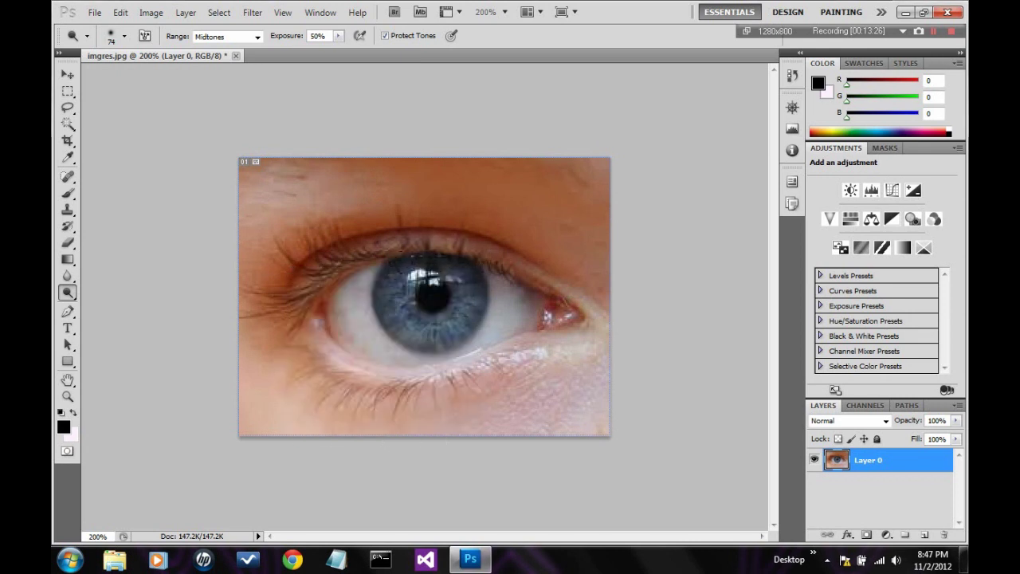
pyautogui.moveTo(418, 300)
pyautogui.mouseDown()
pyautogui.moveTo(434, 308)
pyautogui.moveTo(424, 289)
pyautogui.moveTo(439, 314)
pyautogui.moveTo(413, 295)
pyautogui.moveTo(443, 307)
pyautogui.moveTo(429, 306)
pyautogui.moveTo(468, 414)
pyautogui.mouseUp()
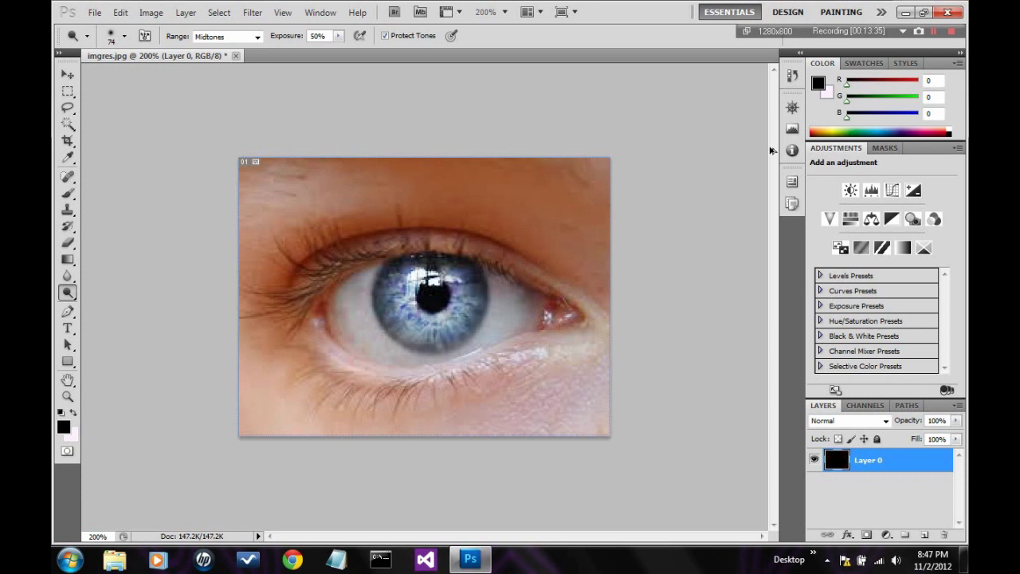
# Step: Step the document history back to the first Dodge Tool state
pyautogui.click(792, 77)
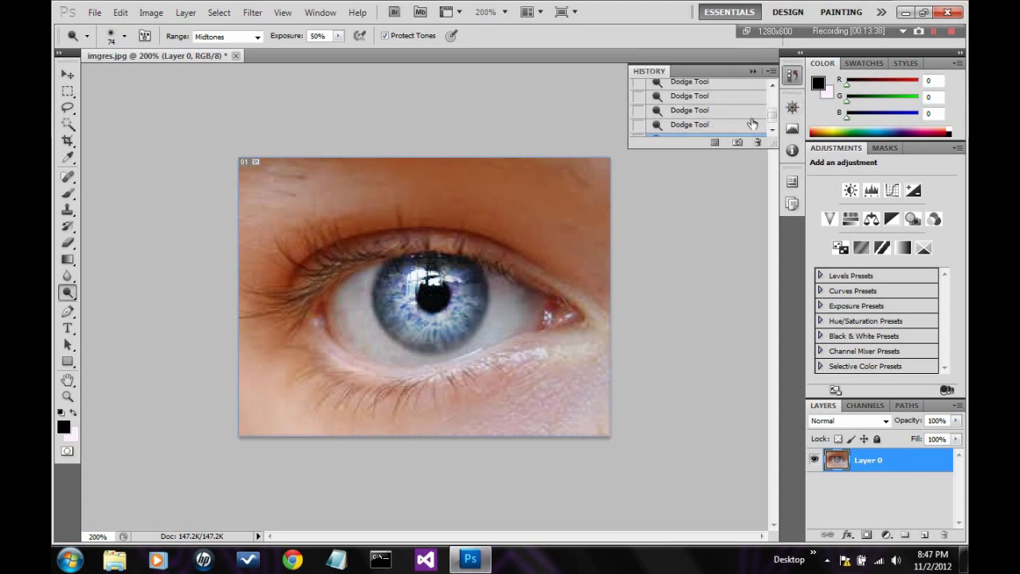
pyautogui.scroll(3, 717, 119)
pyautogui.scroll(-1, 690, 120)
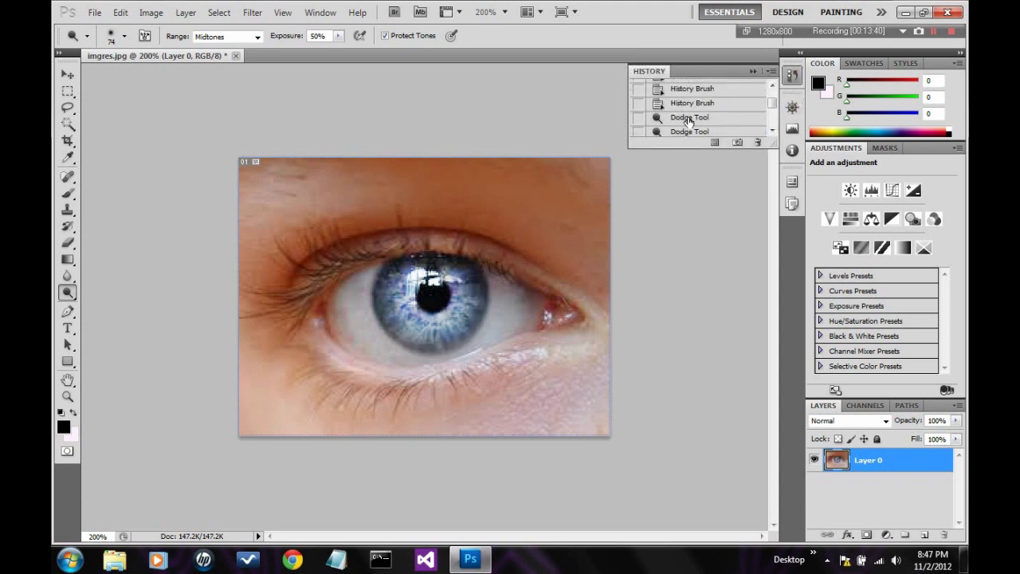
pyautogui.click(689, 120)
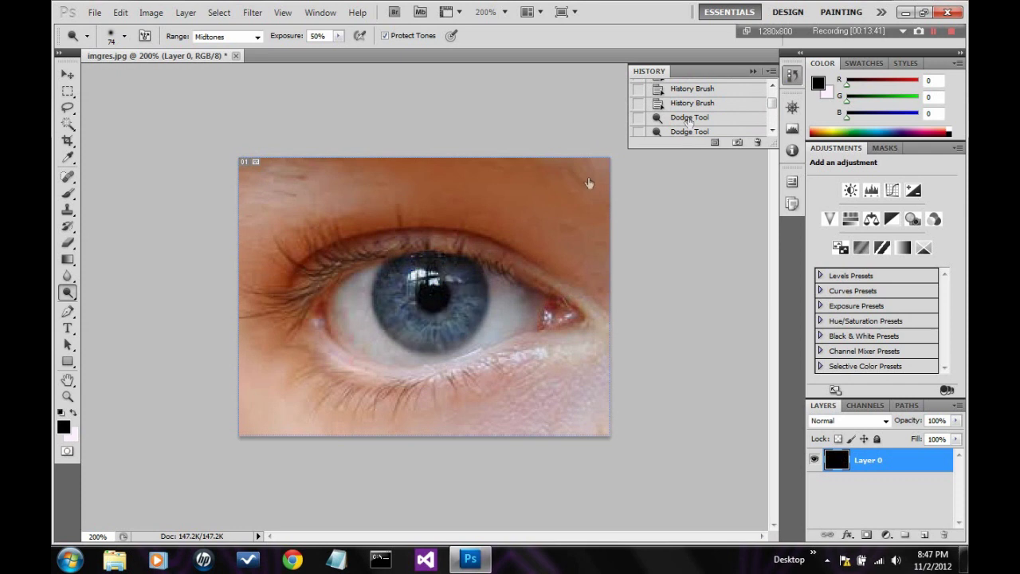
pyautogui.click(753, 72)
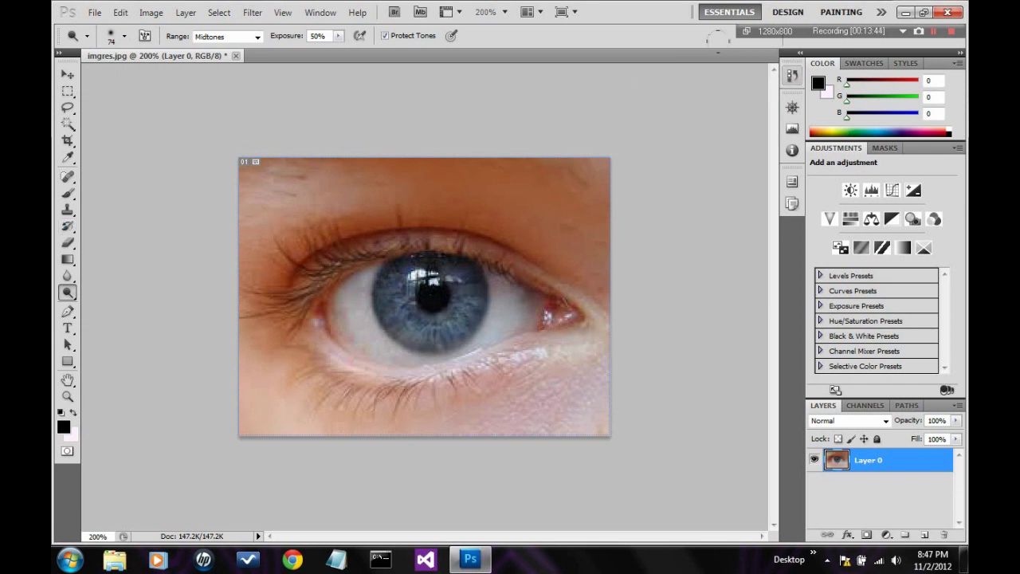
# Step: Darken the iris with the Burn tool at 114 px, 50% exposure on the midtones
pyautogui.rightClick(70, 293)
pyautogui.click(114, 305)
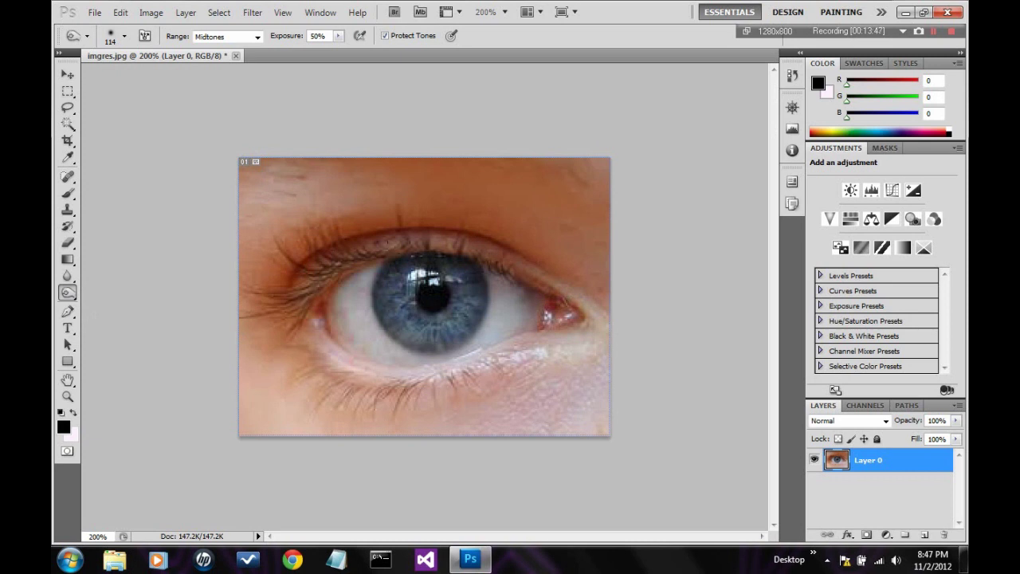
pyautogui.moveTo(431, 306)
pyautogui.mouseDown()
pyautogui.moveTo(430, 323)
pyautogui.moveTo(435, 303)
pyautogui.moveTo(418, 306)
pyautogui.mouseUp()
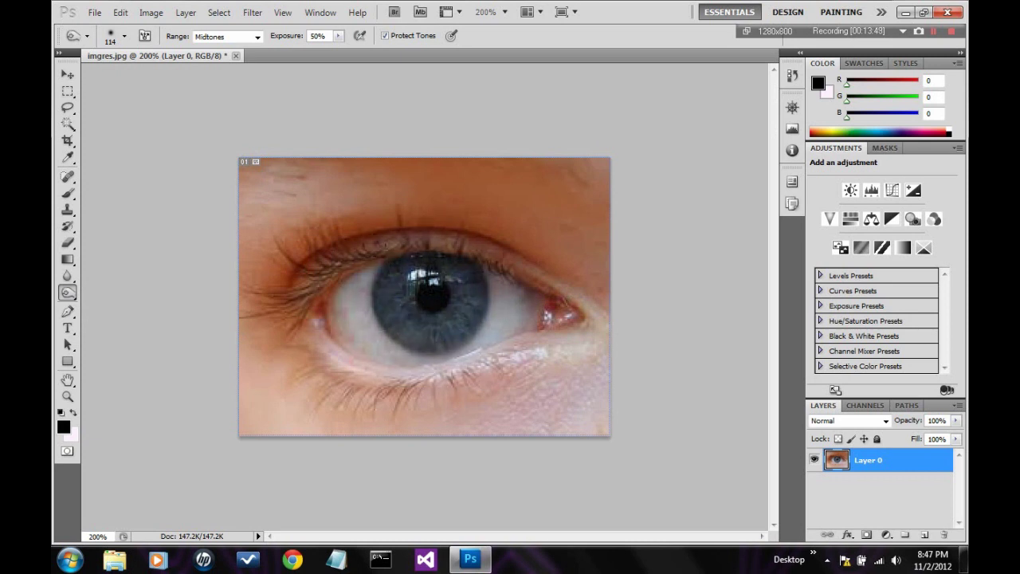
# Step: Step the document history back to the first Burn Tool state
pyautogui.click(791, 75)
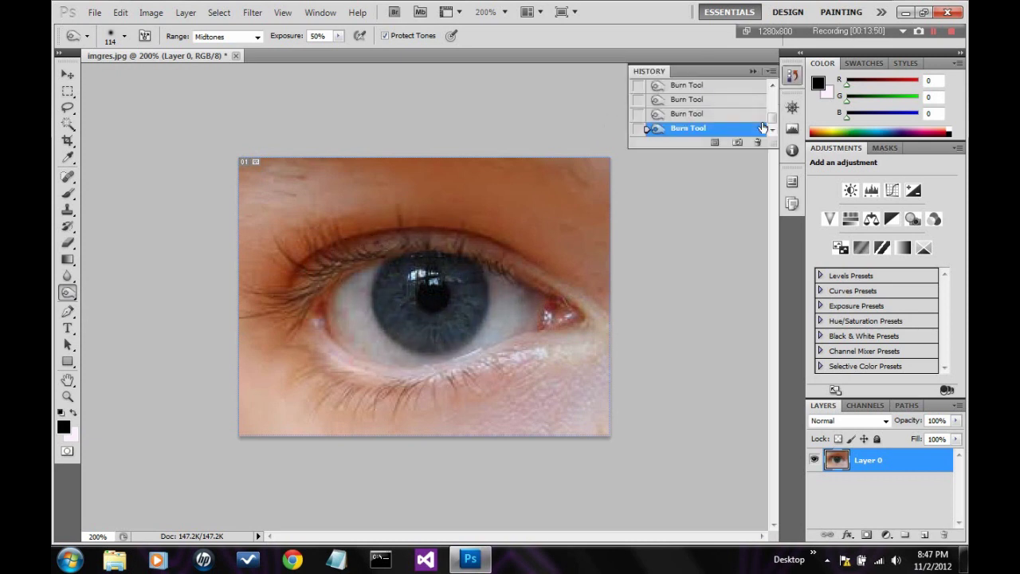
pyautogui.scroll(1, 695, 105)
pyautogui.click(694, 102)
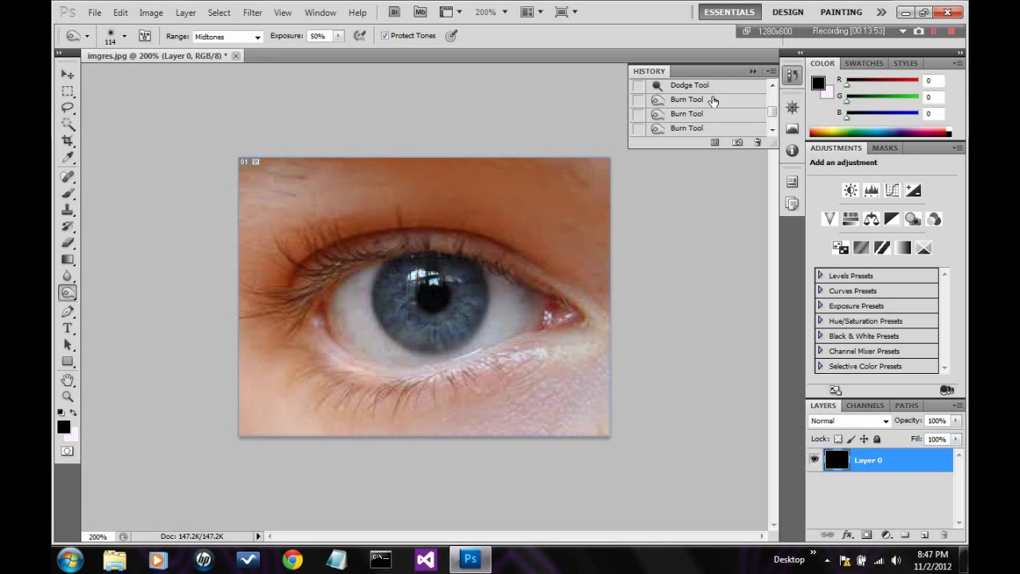
pyautogui.click(753, 71)
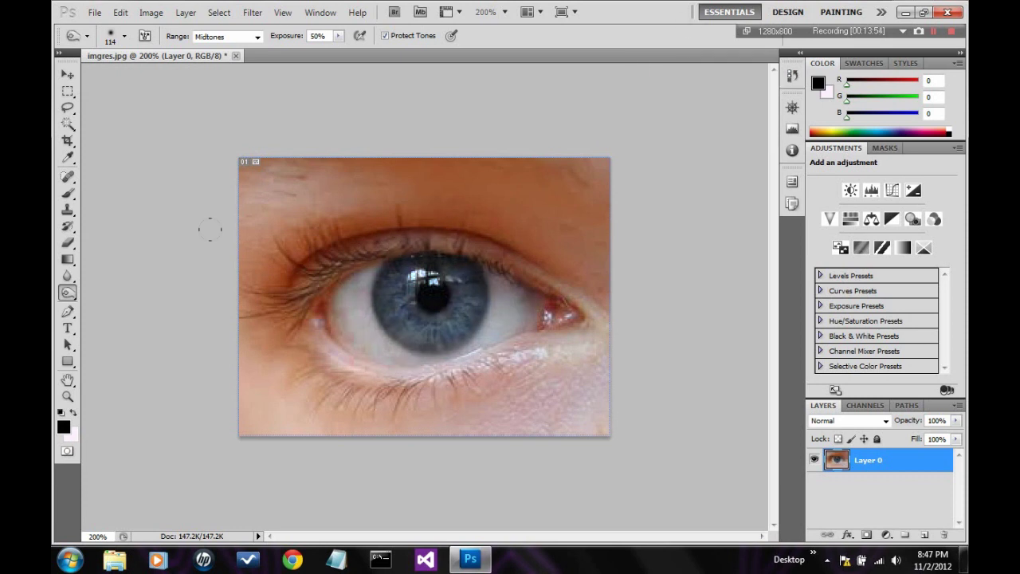
# Step: Desaturate the skin above the outer lashes with the 65 px Sponge tool at 50% flow
pyautogui.rightClick(77, 295)
pyautogui.click(119, 318)
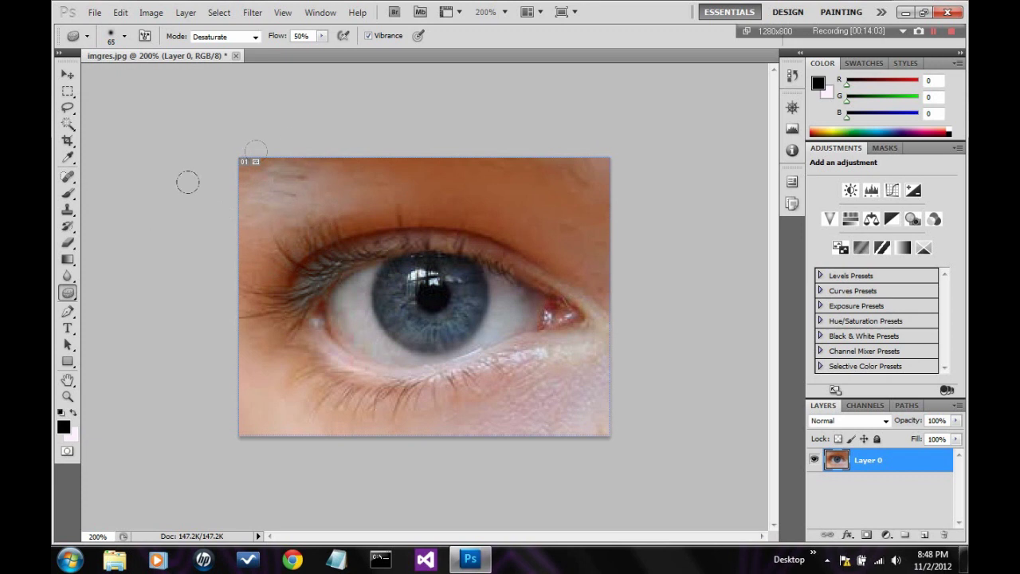
pyautogui.moveTo(294, 167)
pyautogui.mouseDown()
pyautogui.moveTo(366, 156)
pyautogui.moveTo(269, 180)
pyautogui.moveTo(218, 243)
pyautogui.moveTo(412, 131)
pyautogui.moveTo(295, 197)
pyautogui.moveTo(379, 168)
pyautogui.mouseUp()
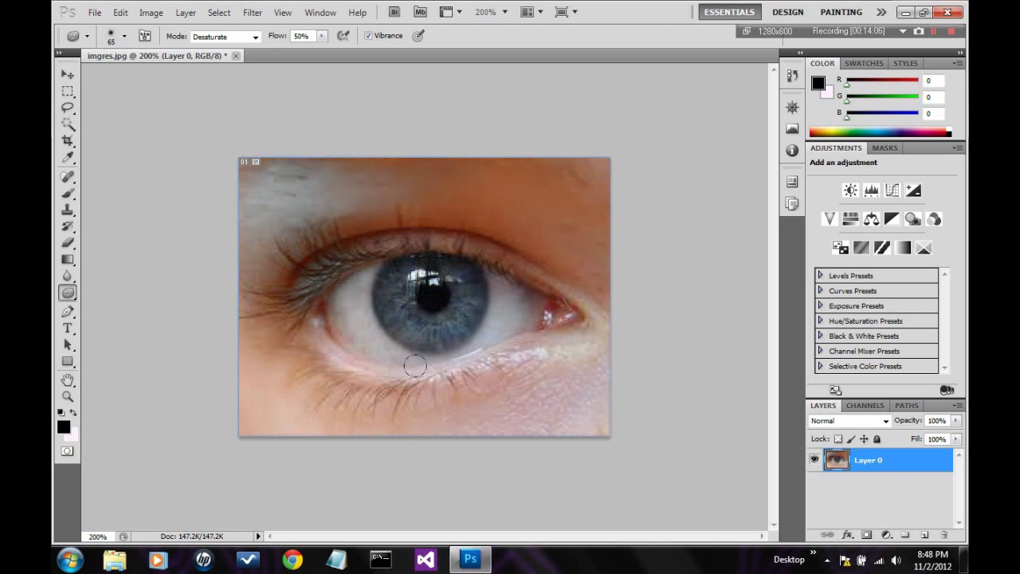
# Step: Step the document history back to the first Sponge Tool state
pyautogui.click(792, 76)
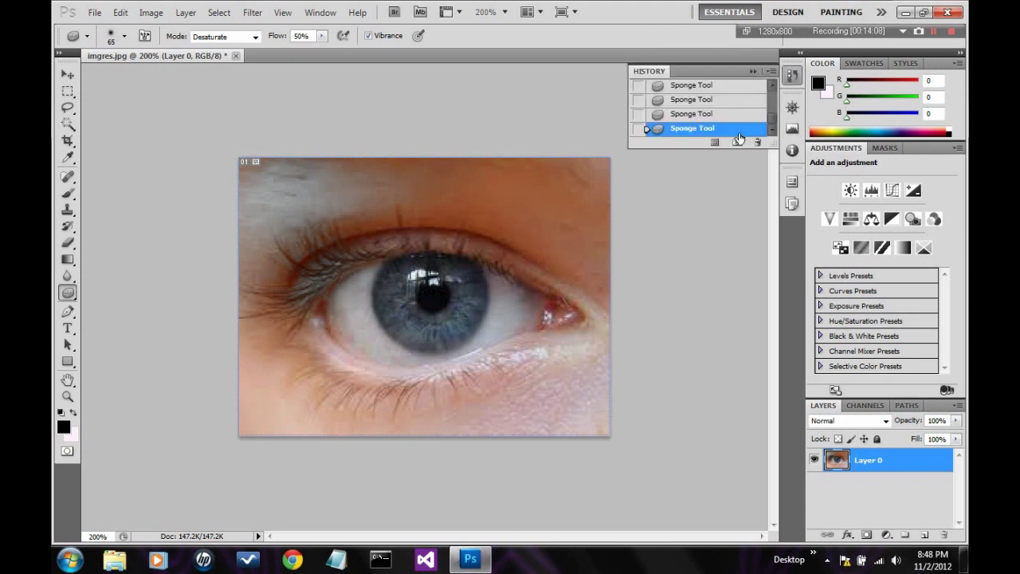
pyautogui.scroll(8, 705, 118)
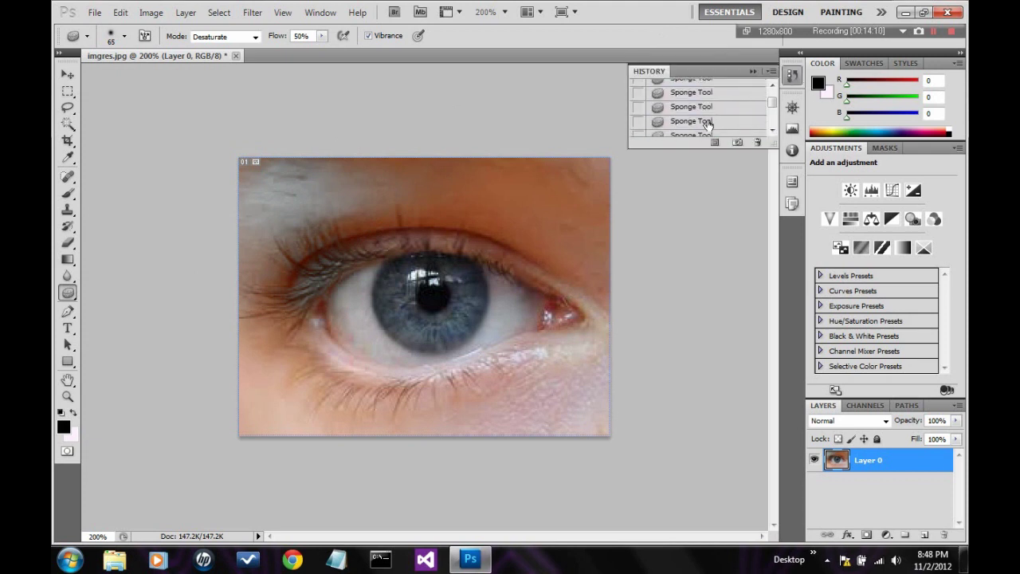
pyautogui.click(693, 109)
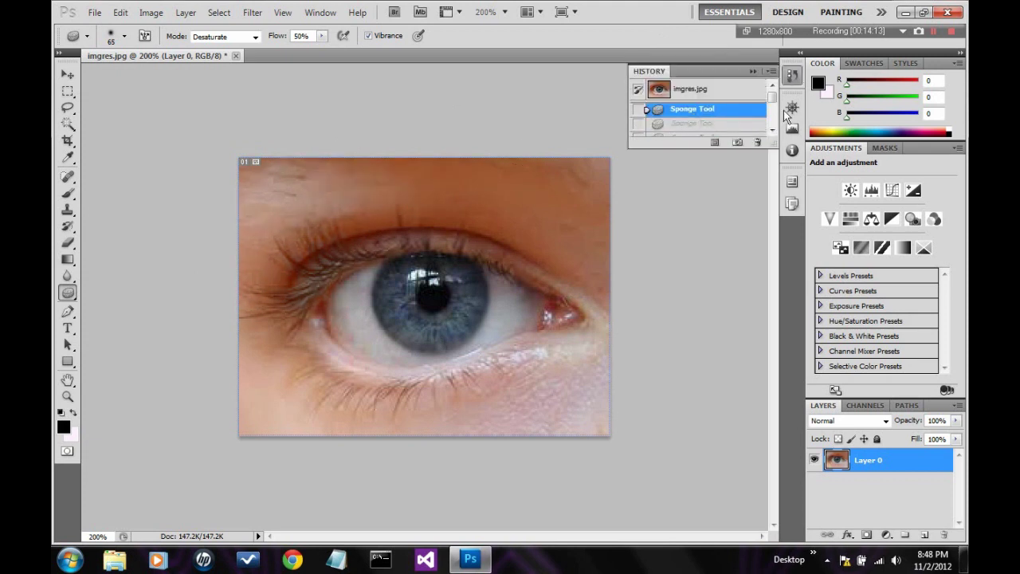
pyautogui.click(753, 72)
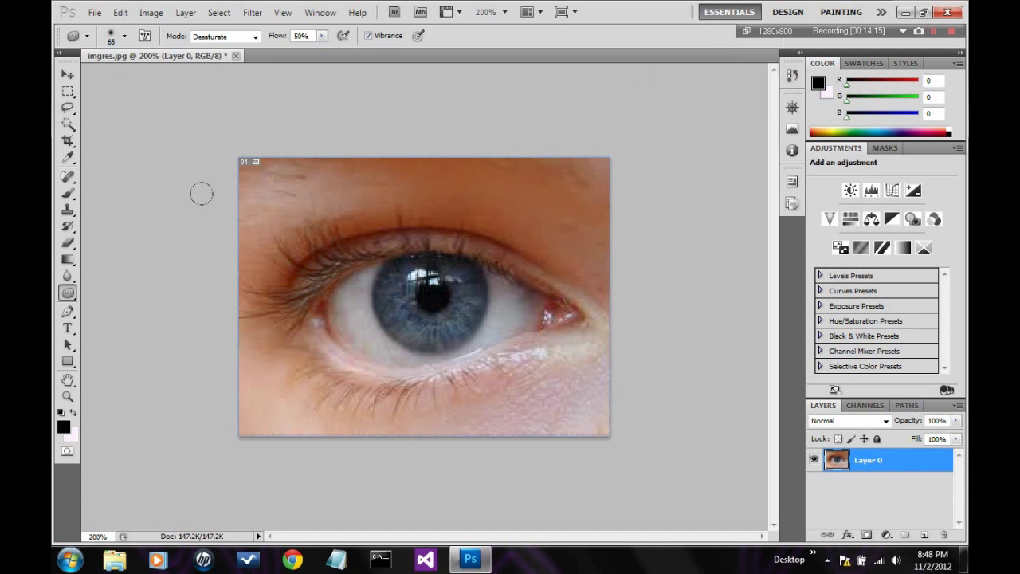
# Step: Draw a path of straight segments across the upper eyelid and iris with the Pen tool
pyautogui.rightClick(84, 299)
pyautogui.click(98, 295)
pyautogui.click(68, 312)
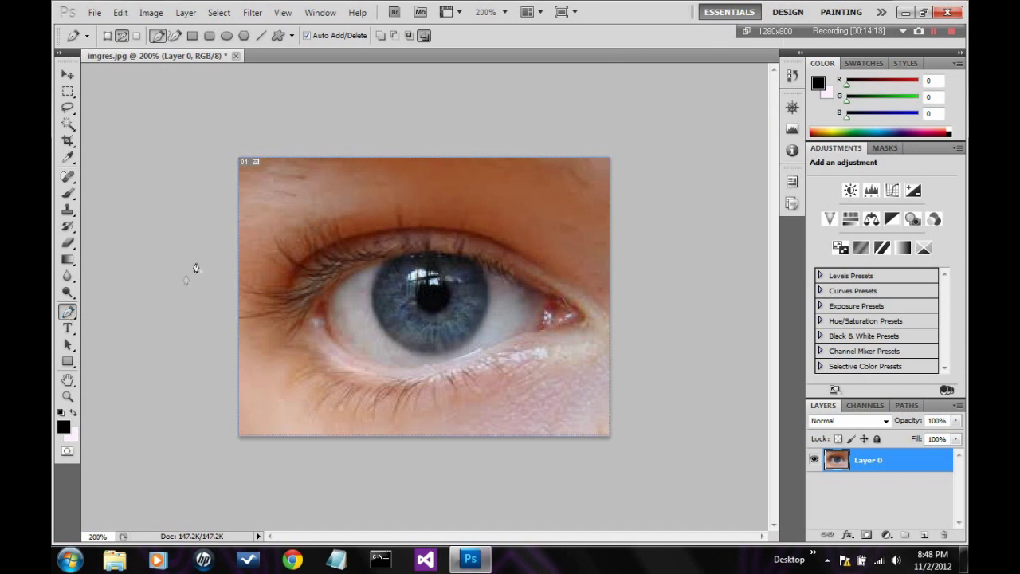
pyautogui.click(341, 290)
pyautogui.click(369, 233)
# Step: Draw rectangle, 10 px rounded rectangle, polygon and custom arrow paths over the eye
pyautogui.click(192, 37)
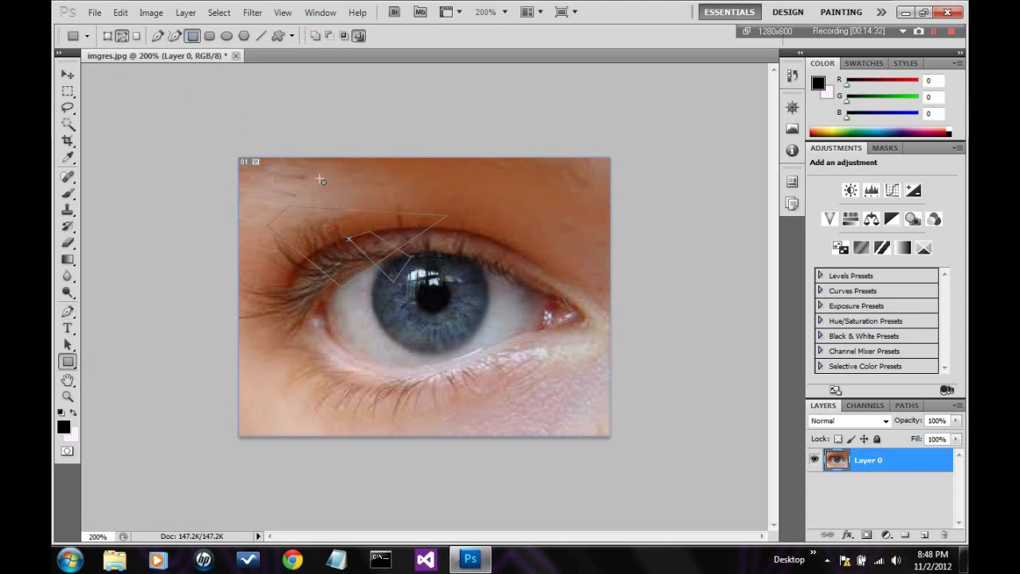
pyautogui.moveTo(320, 179); pyautogui.dragTo(443, 258)
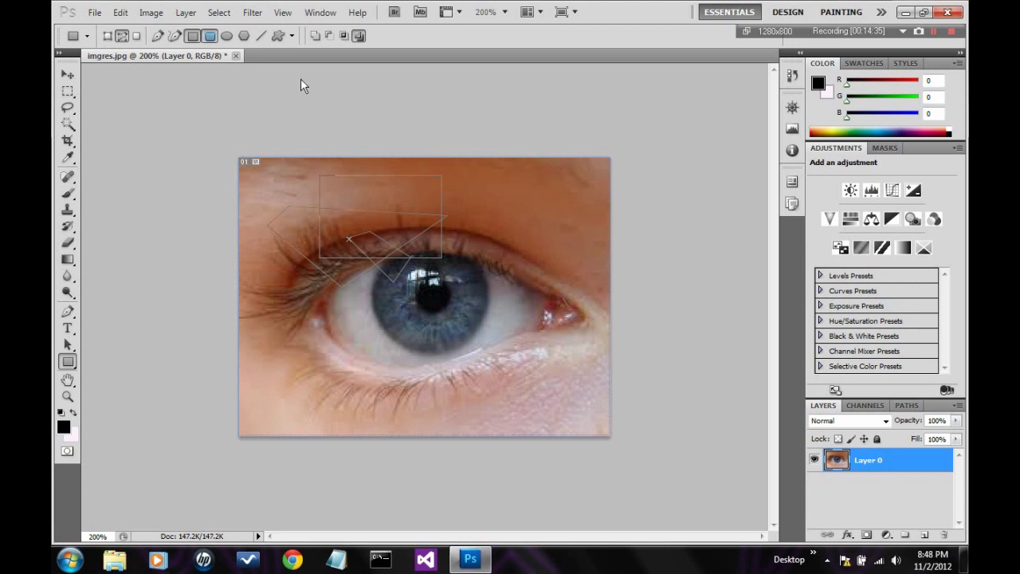
pyautogui.click(210, 36)
pyautogui.moveTo(572, 186)
pyautogui.mouseDown()
pyautogui.moveTo(491, 275)
pyautogui.moveTo(392, 320)
pyautogui.mouseUp()
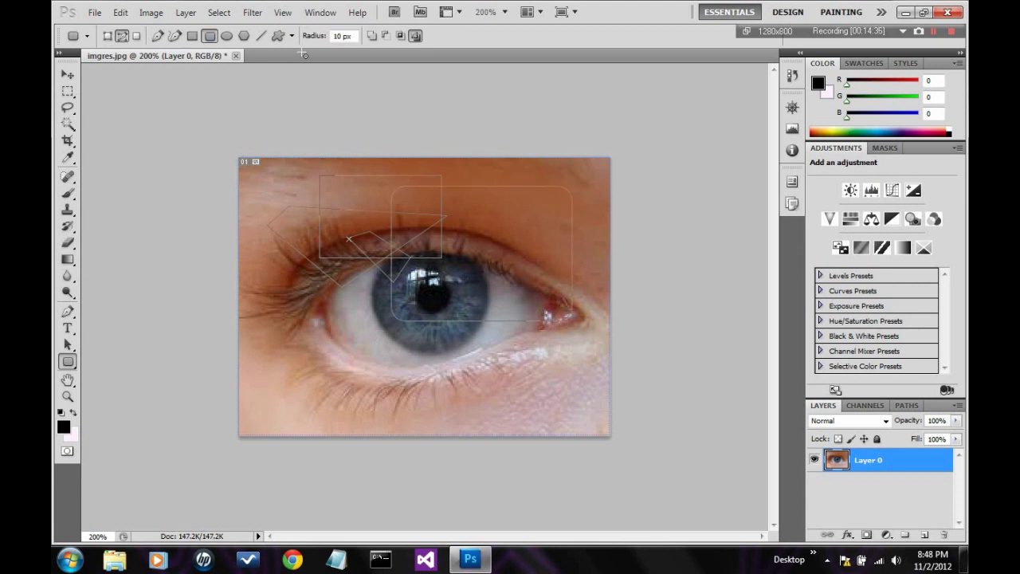
pyautogui.click(244, 36)
pyautogui.moveTo(287, 211); pyautogui.dragTo(319, 273)
pyautogui.click(277, 36)
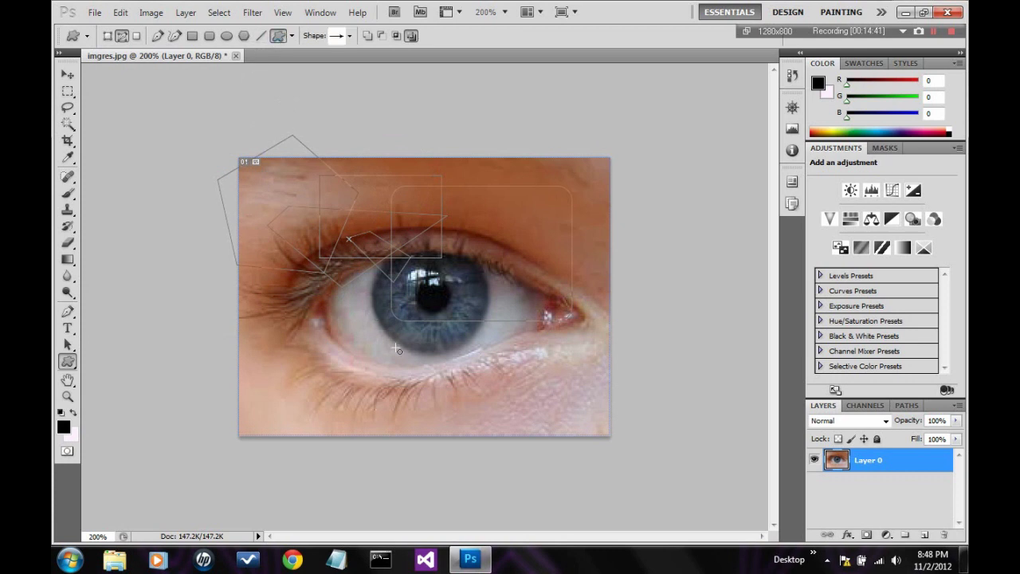
pyautogui.moveTo(458, 242); pyautogui.dragTo(330, 377)
# Step: Undo all the shape and pen paths drawn over the photo
pyautogui.hotkey('ctrl', 'alt', 'z')
pyautogui.hotkey('ctrl', 'alt', 'z')
pyautogui.hotkey('ctrl', 'alt', 'z')
pyautogui.hotkey('ctrl', 'alt', 'z')
pyautogui.hotkey('ctrl', 'alt', 'z')
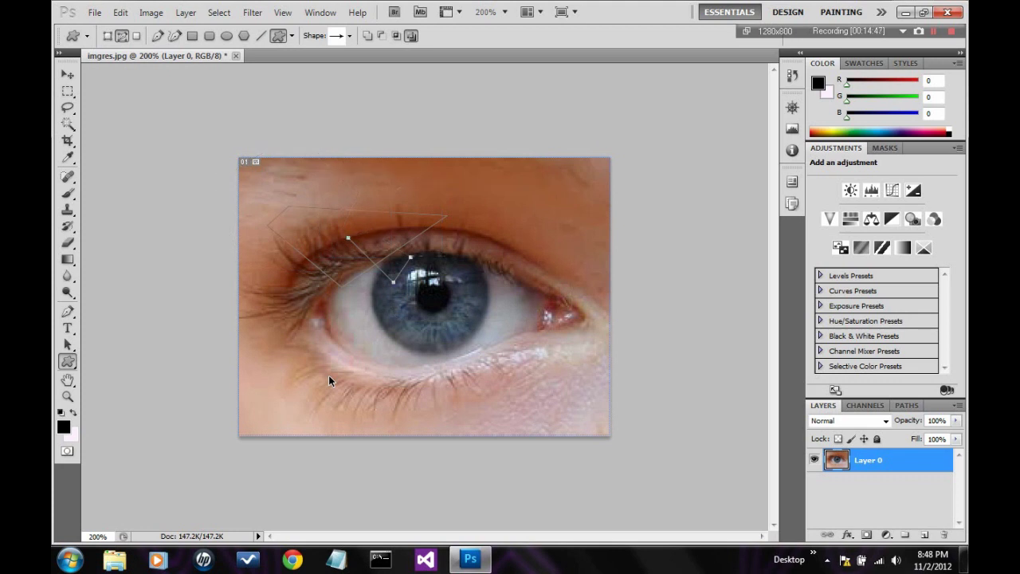
pyautogui.hotkey('ctrl', 'alt', 'z')
pyautogui.hotkey('ctrl', 'alt', 'z')
pyautogui.hotkey('ctrl', 'alt', 'z')
pyautogui.hotkey('ctrl', 'alt', 'z')
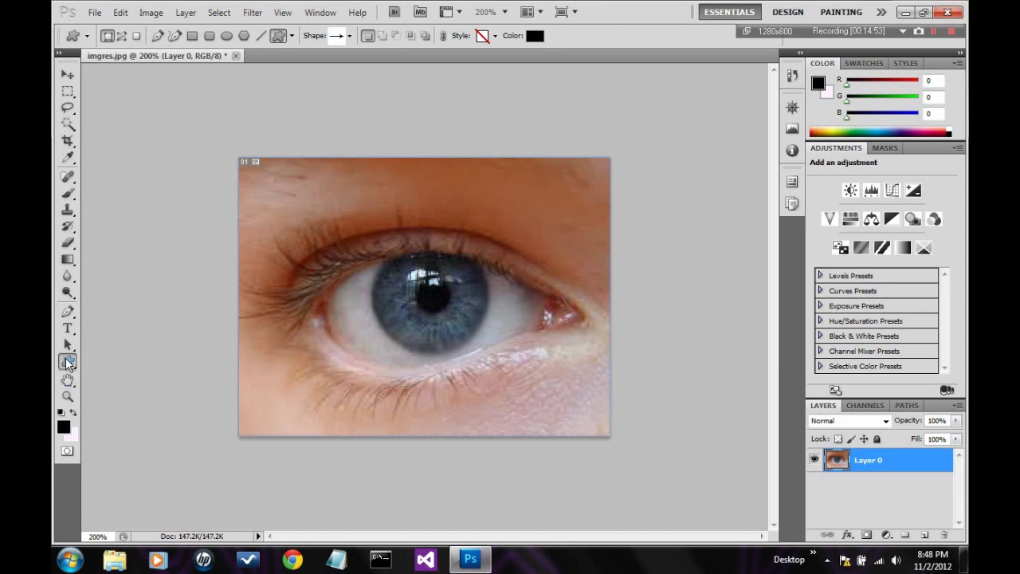
# Step: Enter the text "HI" above the lashes with the Horizontal Type tool in Tahoma Regular, 12 pt
pyautogui.click(68, 312)
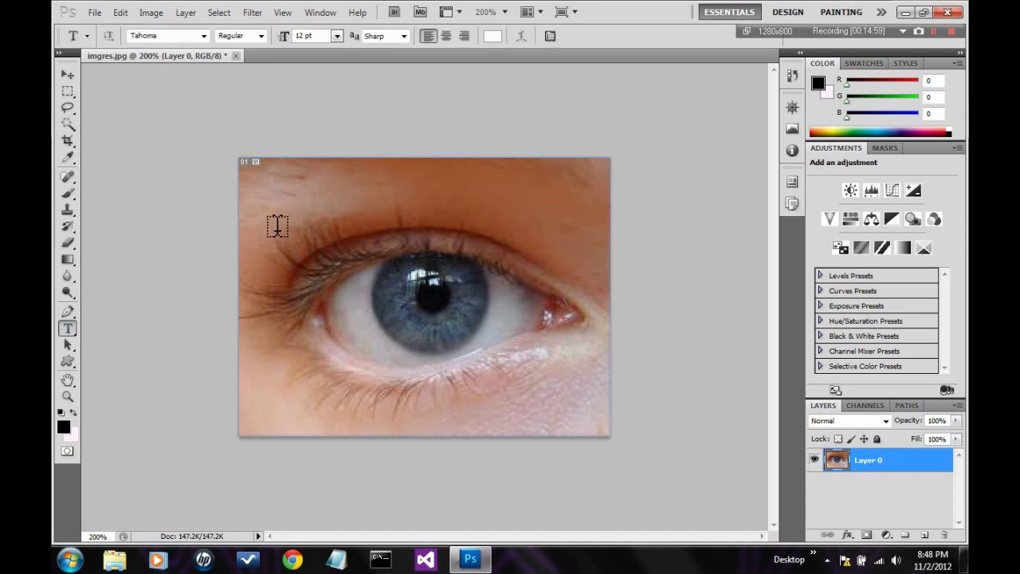
pyautogui.click(309, 238)
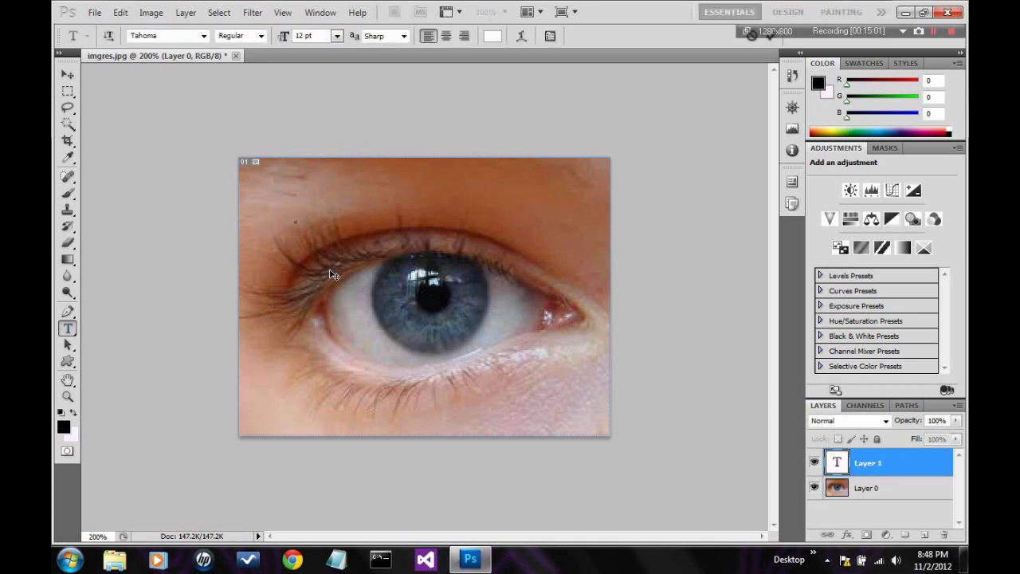
pyautogui.write('HI')
# Step: Erase the typed text, commit the empty text layer and undo its creation
pyautogui.press('BackSpace')
pyautogui.press('BackSpace')
pyautogui.press('ctrl')
pyautogui.press('BackSpace')
pyautogui.press('Return')
pyautogui.click(770, 36)
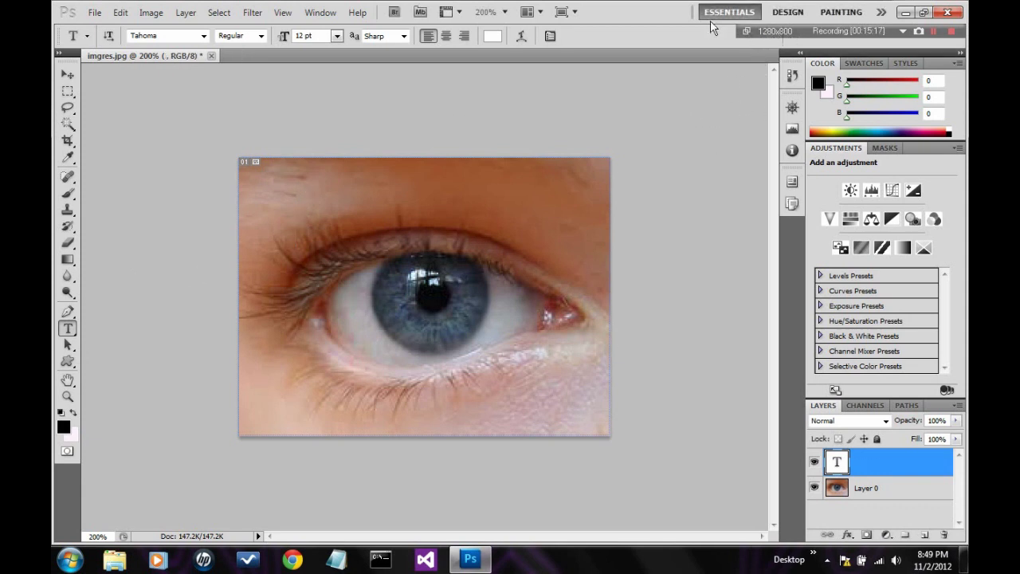
pyautogui.hotkey('ctrl', 'z')
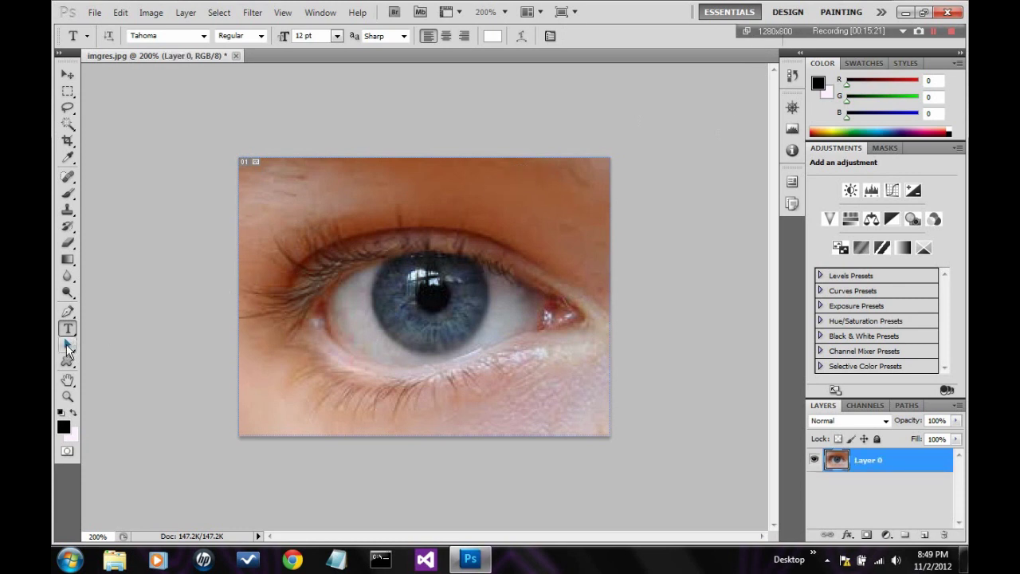
# Step: Examine the variants of the Type and path selection tools, finishing on the Path Selection tool
pyautogui.click(68, 347)
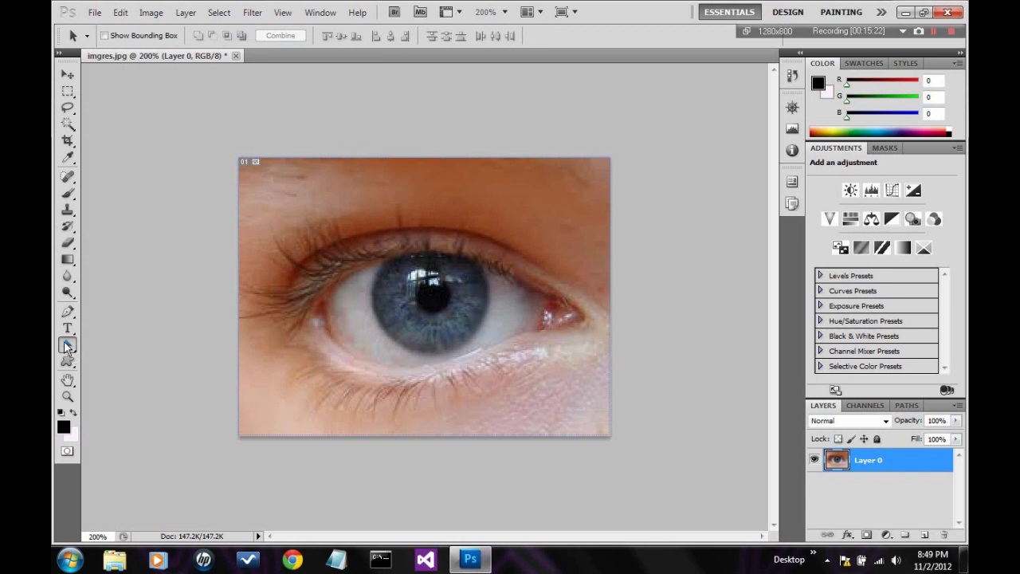
pyautogui.rightClick(69, 348)
pyautogui.click(95, 345)
pyautogui.moveTo(70, 329); pyautogui.dragTo(142, 329)
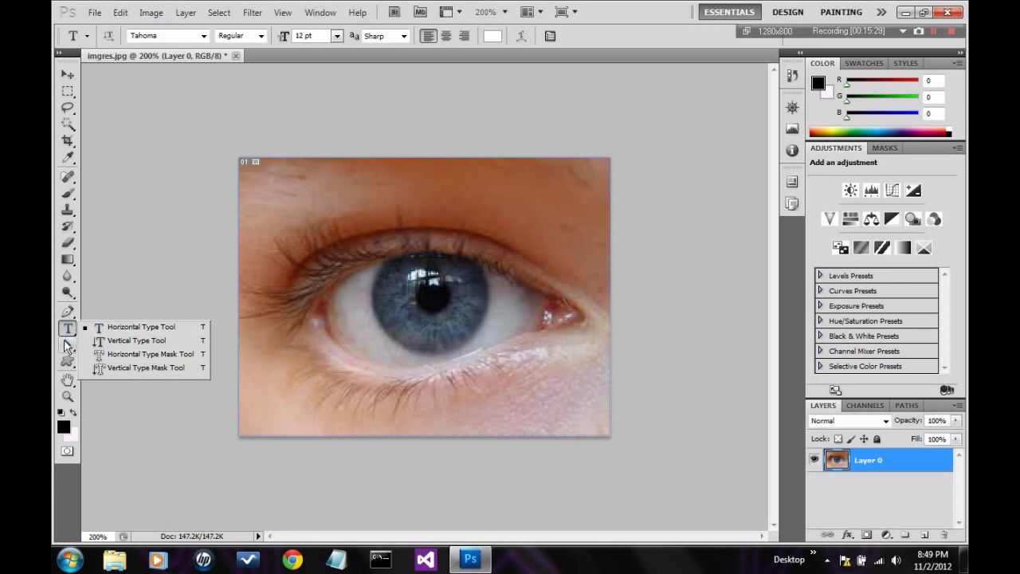
pyautogui.moveTo(69, 346); pyautogui.dragTo(143, 337)
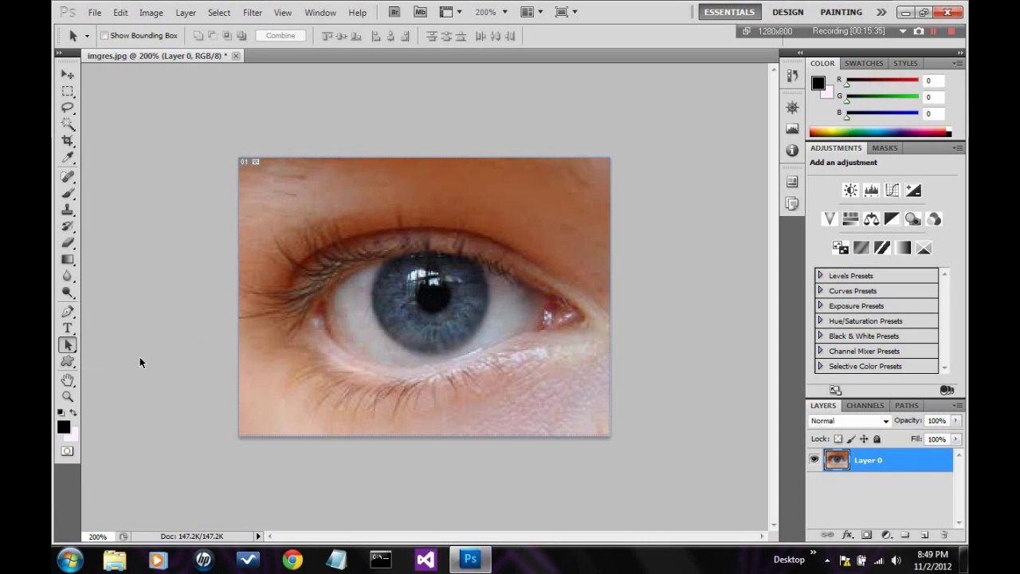
pyautogui.moveTo(68, 345); pyautogui.dragTo(153, 359)
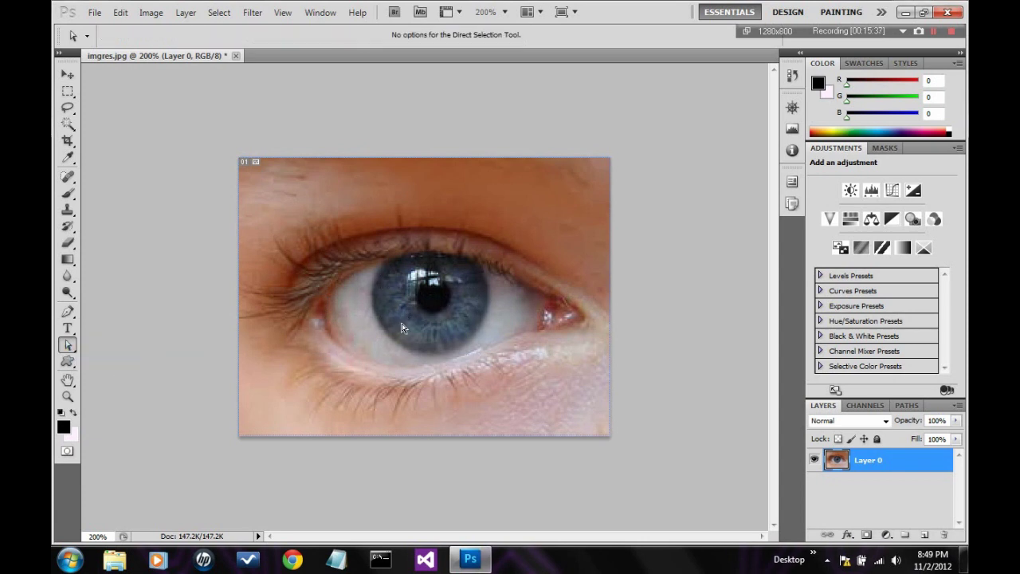
pyautogui.rightClick(69, 345)
pyautogui.click(111, 345)
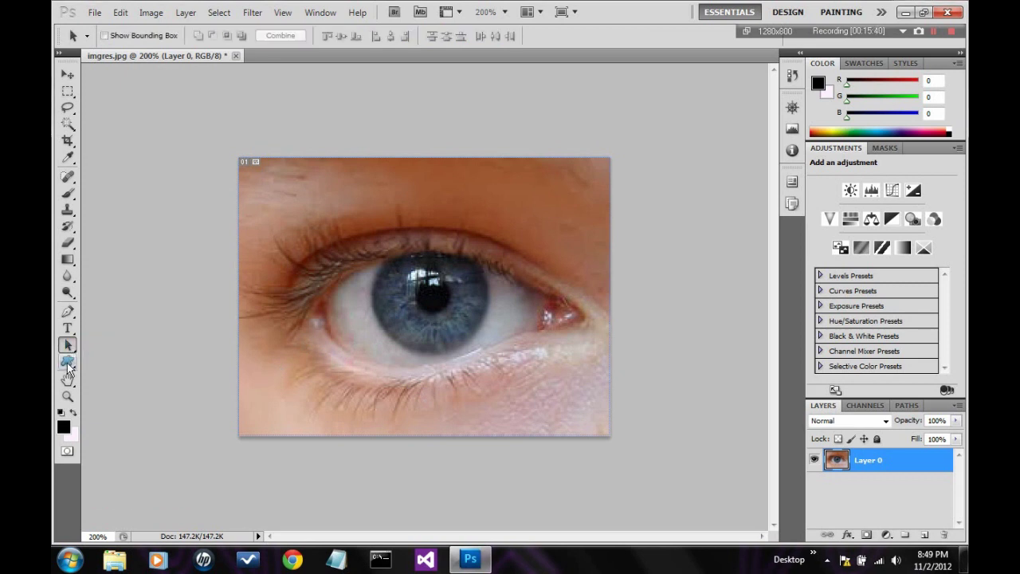
# Step: Draw a black rectangle shape layer over the outer corner of the eye and undo it
pyautogui.rightClick(69, 363)
pyautogui.click(99, 360)
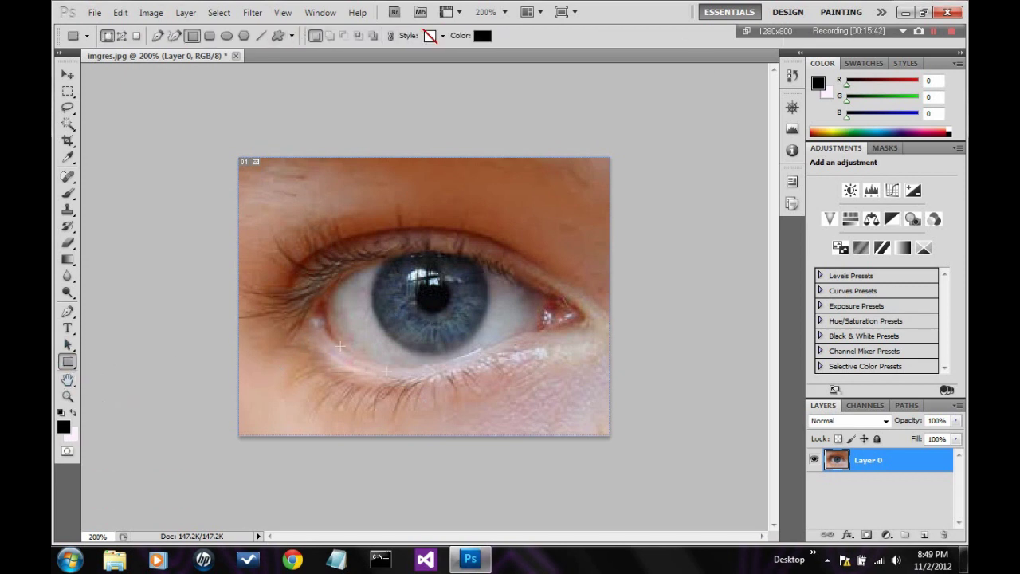
pyautogui.moveTo(288, 299); pyautogui.dragTo(387, 370)
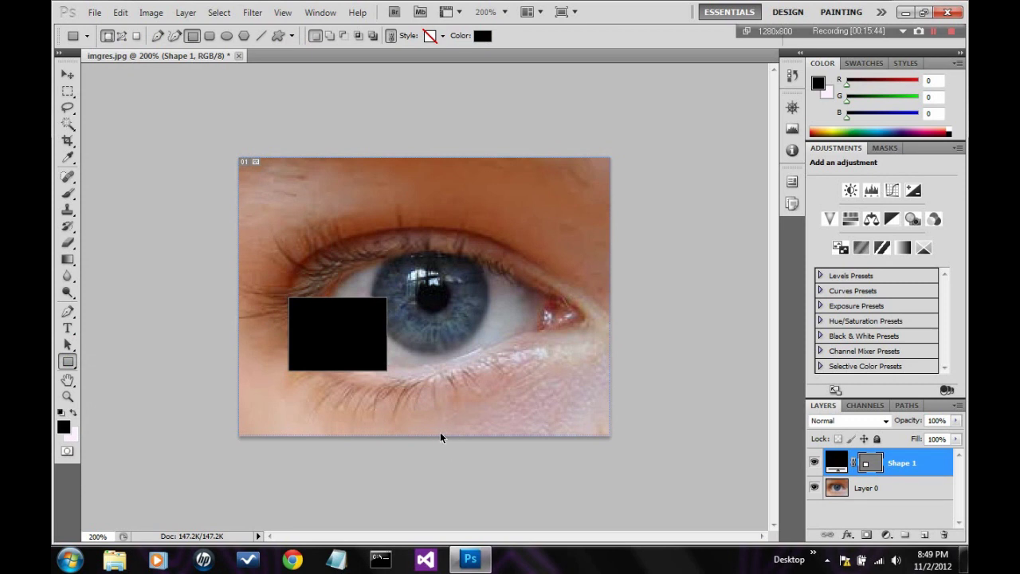
pyautogui.hotkey('ctrl', 'z')
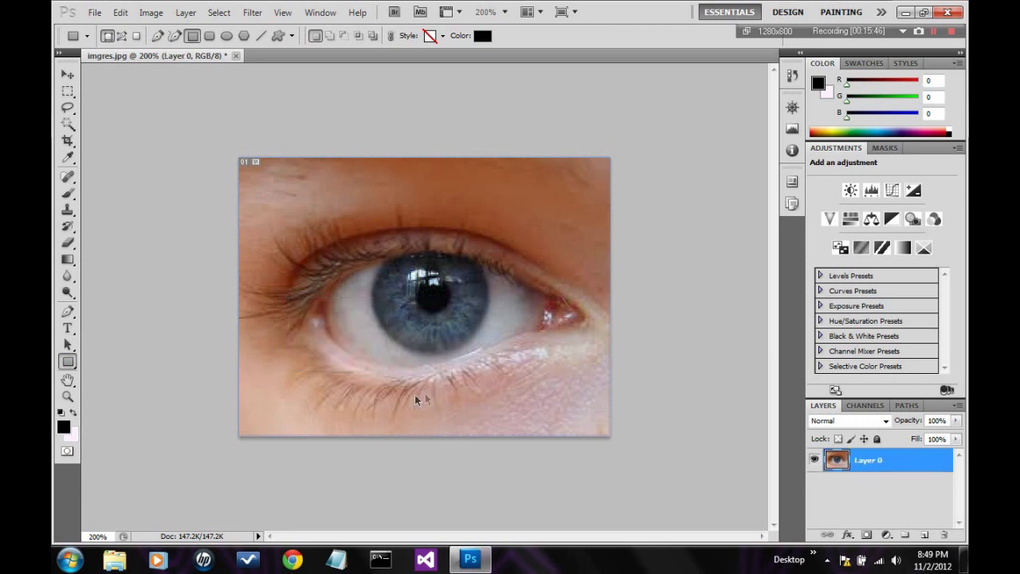
# Step: Activate the Hand tool and look at its Rotate View variant
pyautogui.click(68, 380)
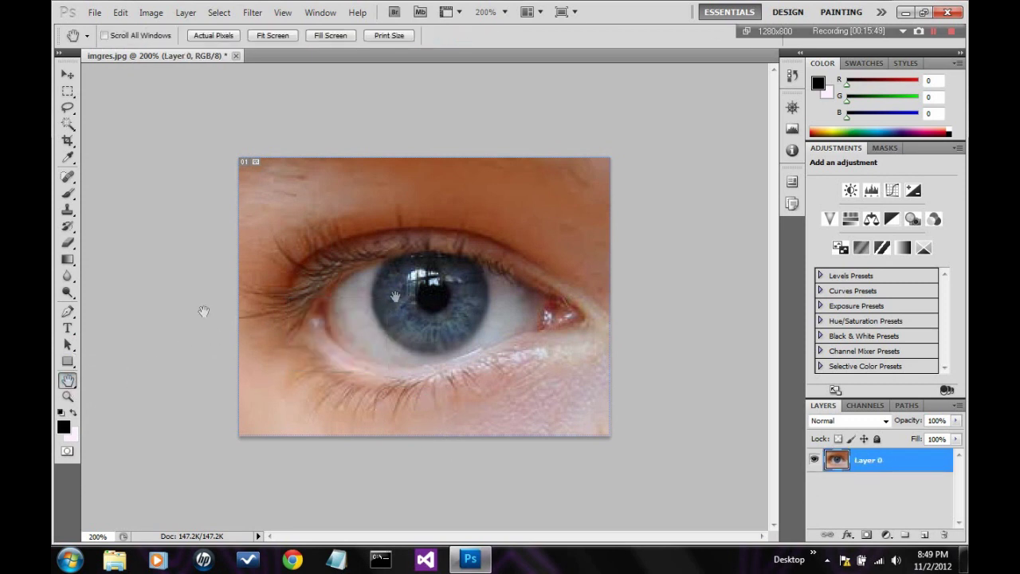
pyautogui.click(68, 380)
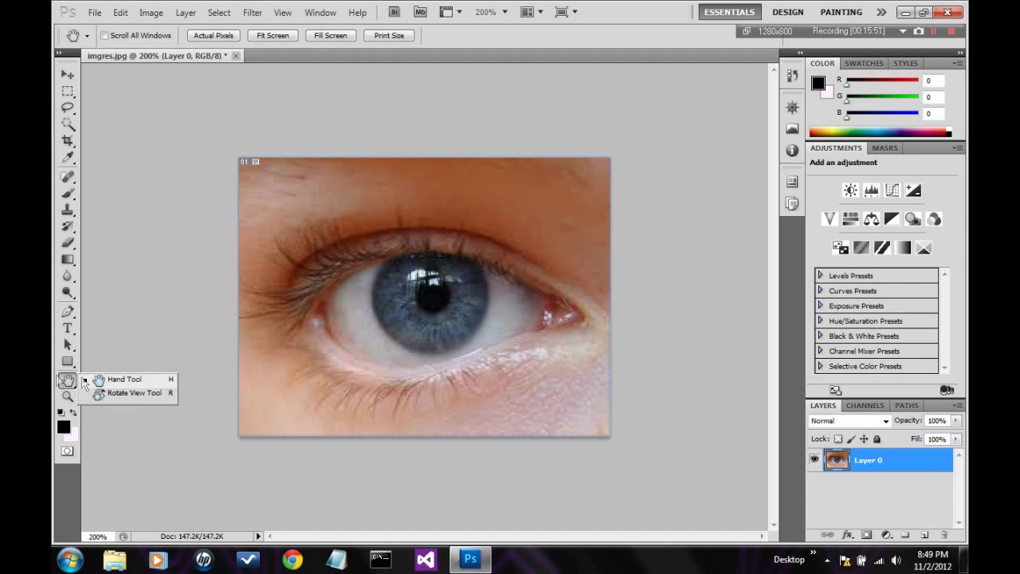
pyautogui.click(411, 287)
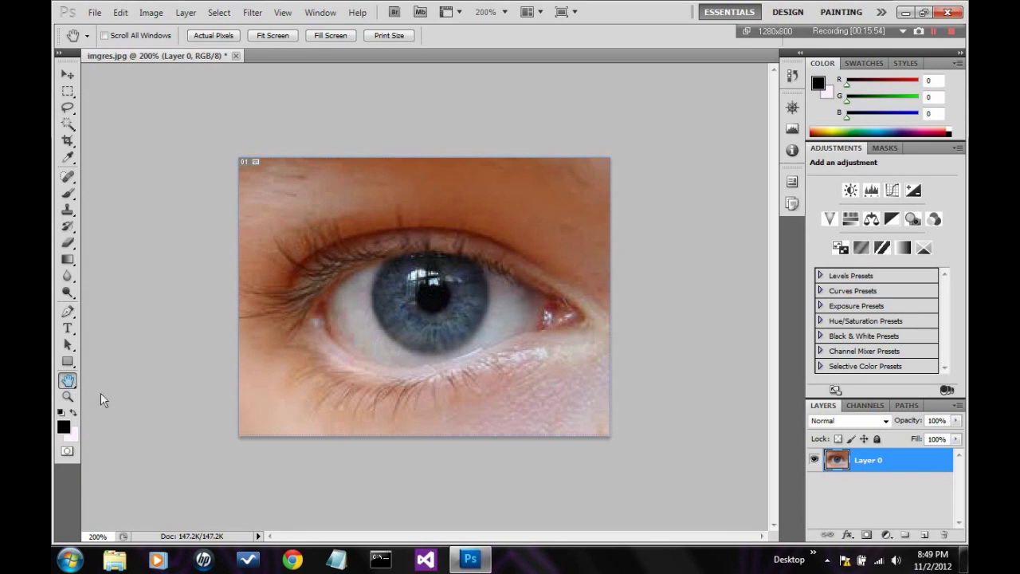
pyautogui.click(68, 380)
# Step: Zoom in on the pupil to 500% with the Zoom tool, then zoom the photo back out
pyautogui.click(68, 396)
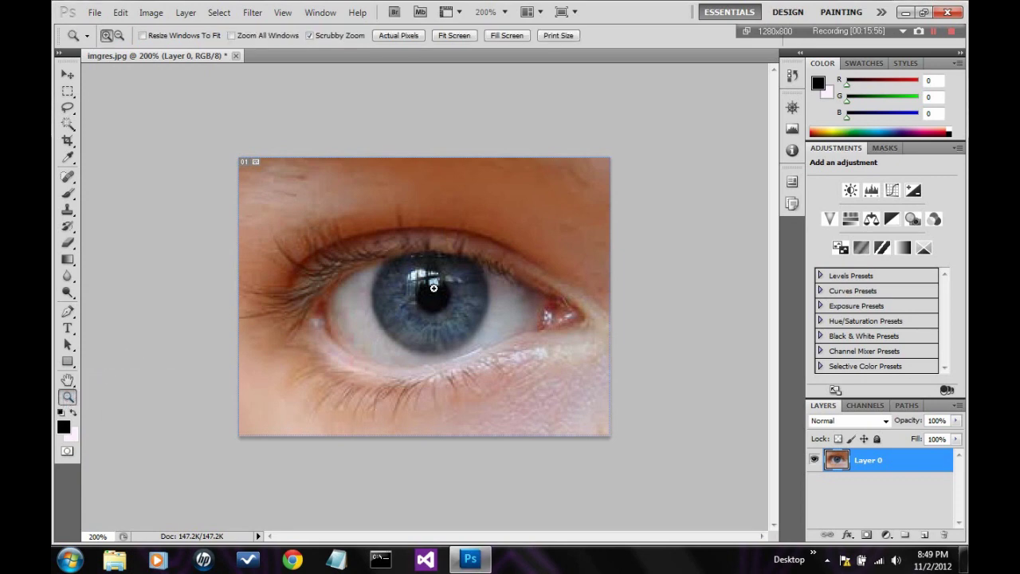
pyautogui.click(426, 291)
pyautogui.click(428, 289)
pyautogui.click(428, 289)
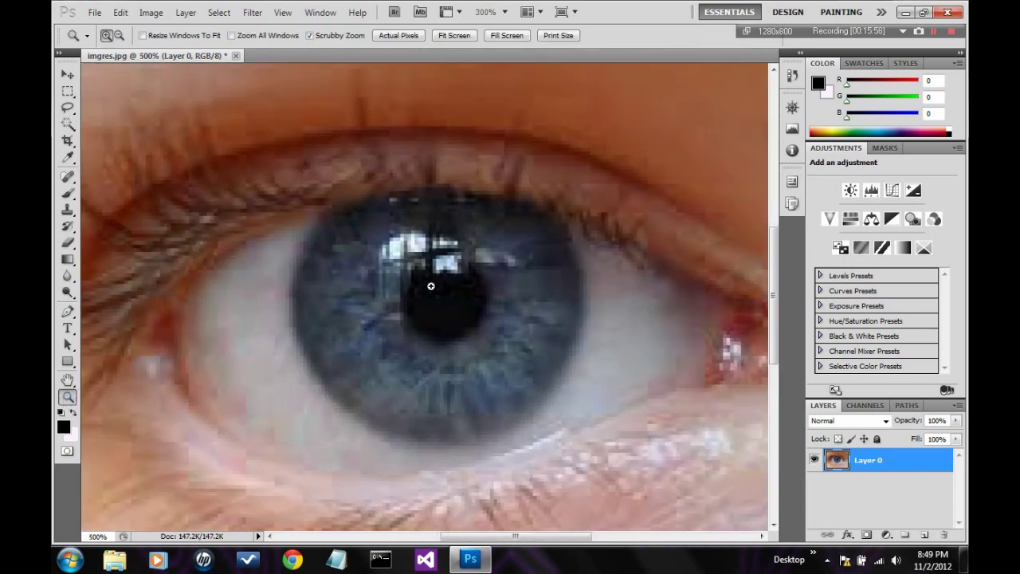
pyautogui.rightClick(431, 289)
pyautogui.click(470, 296)
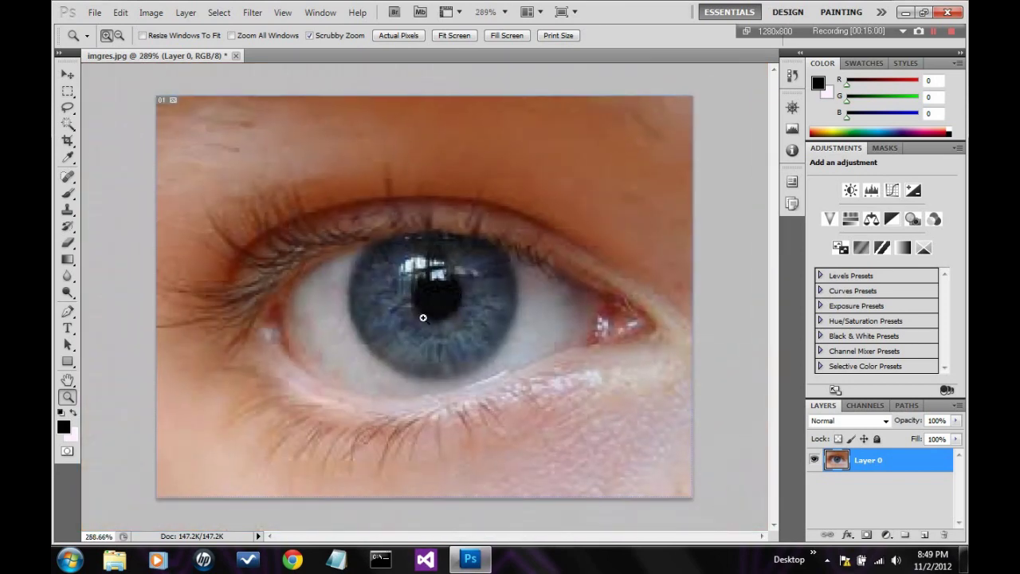